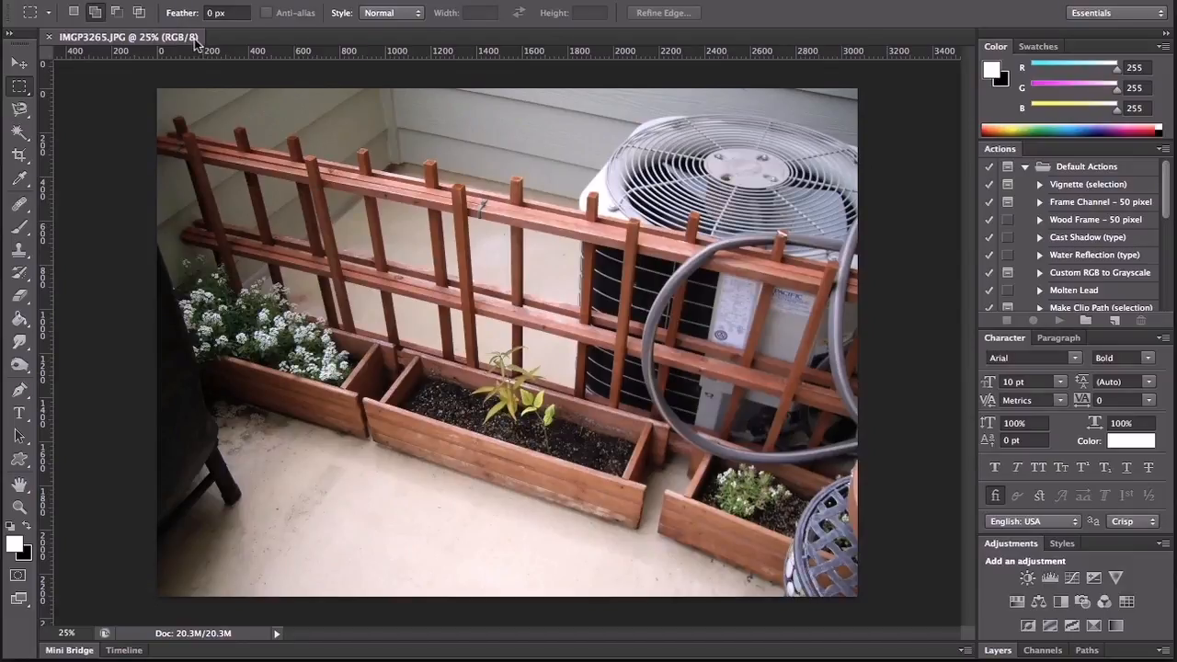
# Step: Open the photo's file information and look up its 35 mm equivalent focal length in the camera data
pyautogui.click(107, 0)
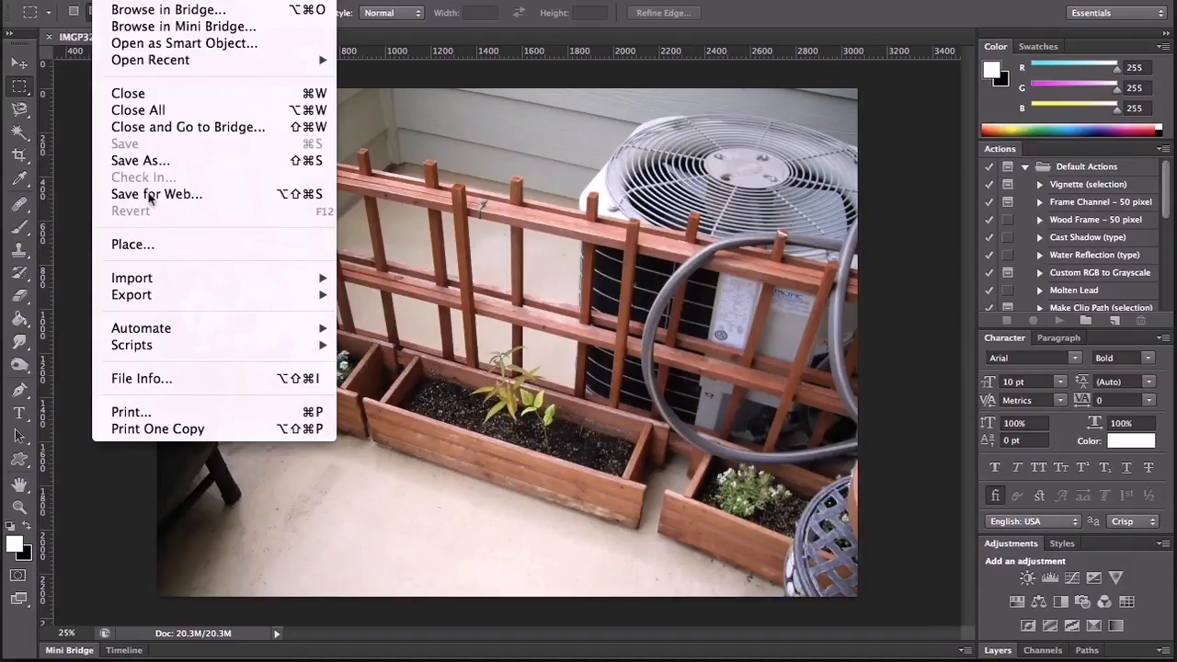
pyautogui.click(185, 378)
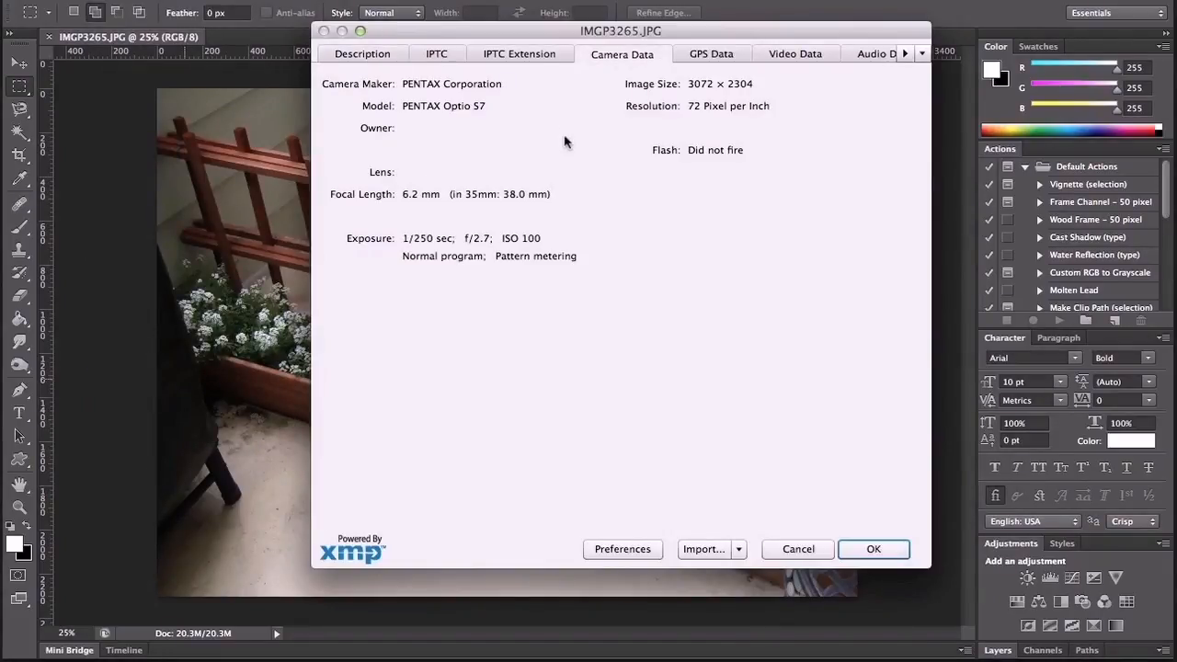
pyautogui.moveTo(511, 37); pyautogui.dragTo(447, 71)
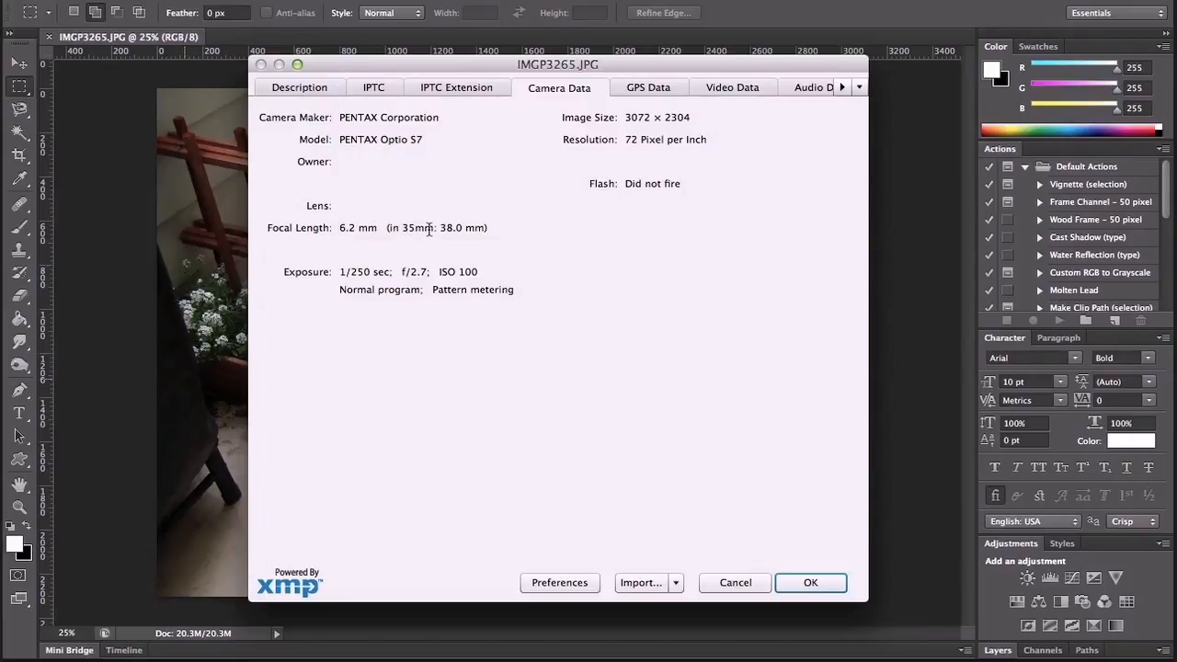
pyautogui.moveTo(439, 227); pyautogui.dragTo(463, 227)
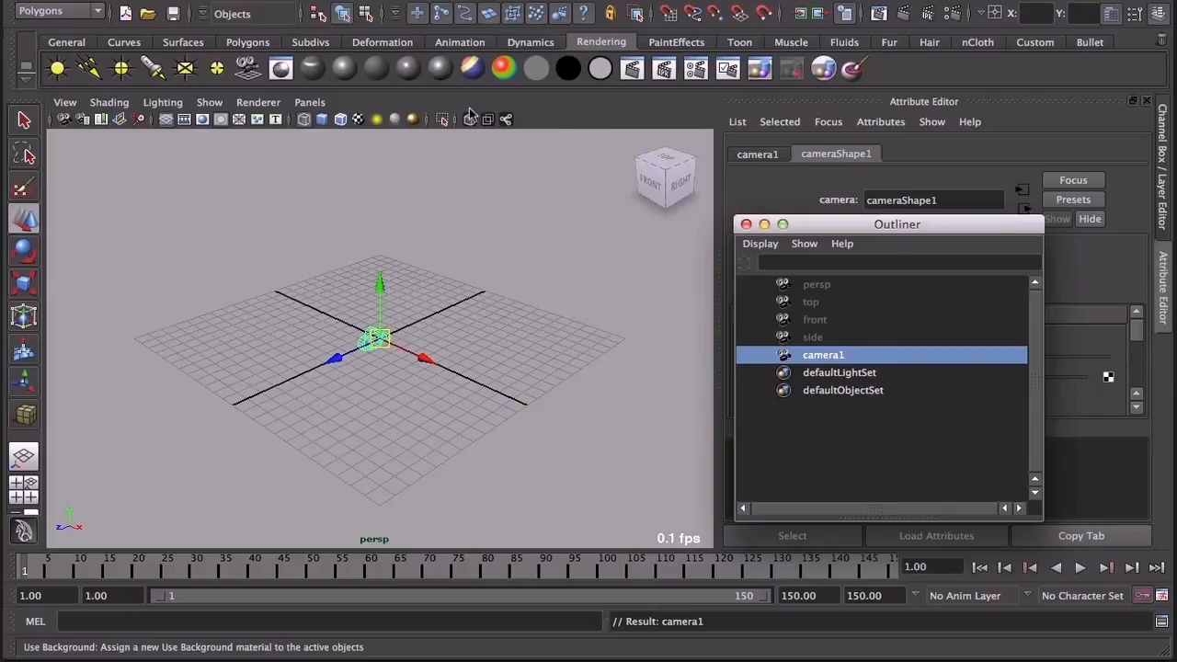
# Step: Switch to Maya and set the focal length of camera1 to 38
pyautogui.moveTo(877, 223); pyautogui.dragTo(641, 203)
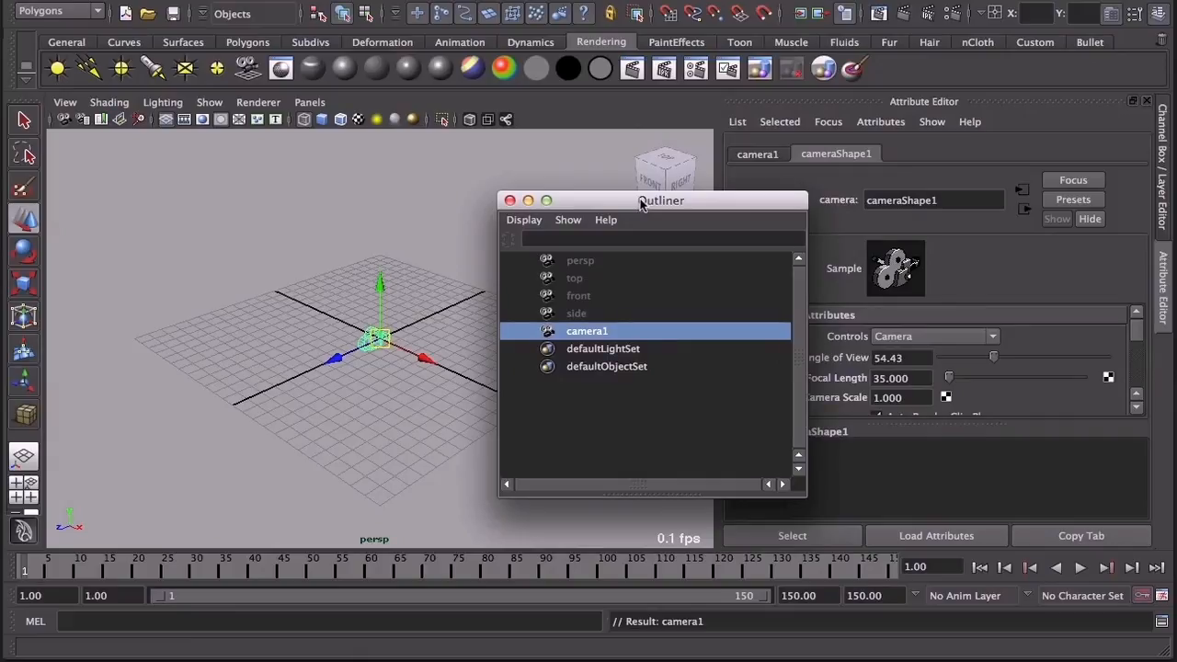
pyautogui.moveTo(733, 205); pyautogui.dragTo(680, 195)
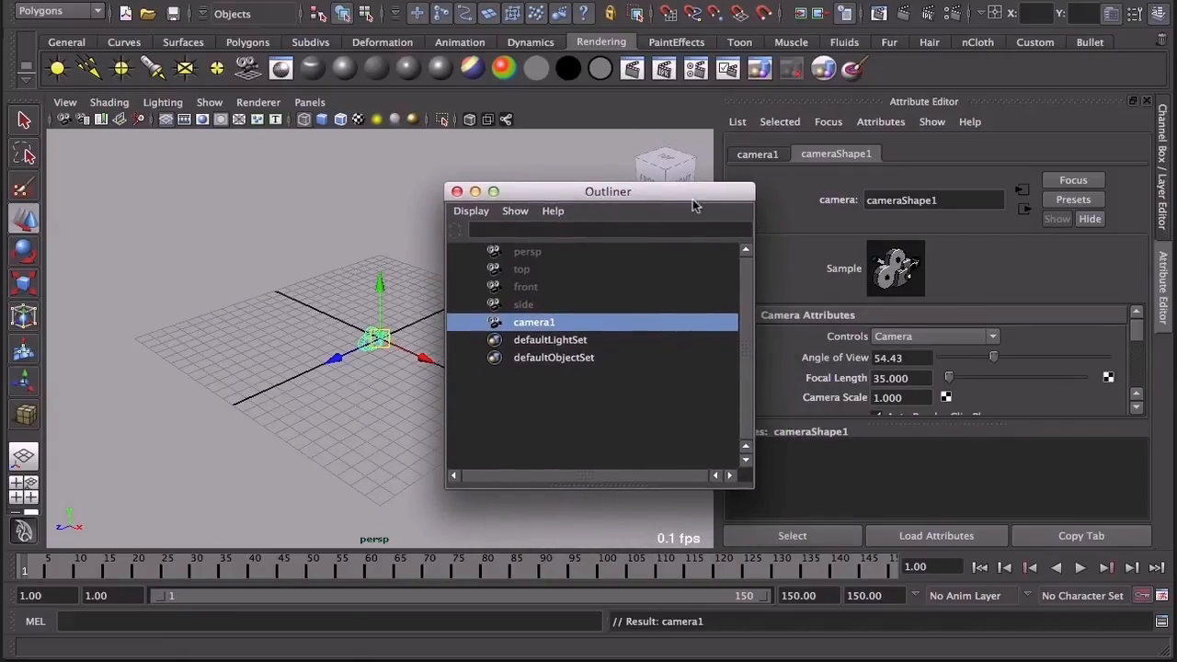
pyautogui.click(915, 378)
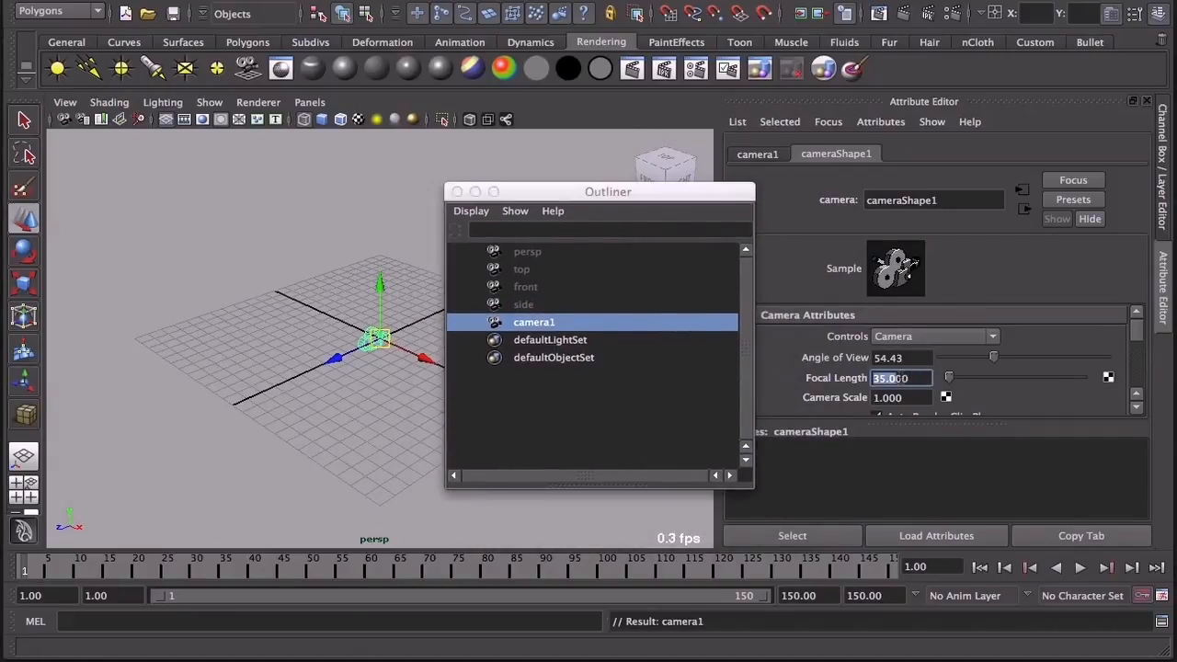
pyautogui.write('38')
pyautogui.press('Return')
# Step: Rename camera1 as render_cam
pyautogui.moveTo(554, 193); pyautogui.dragTo(633, 182)
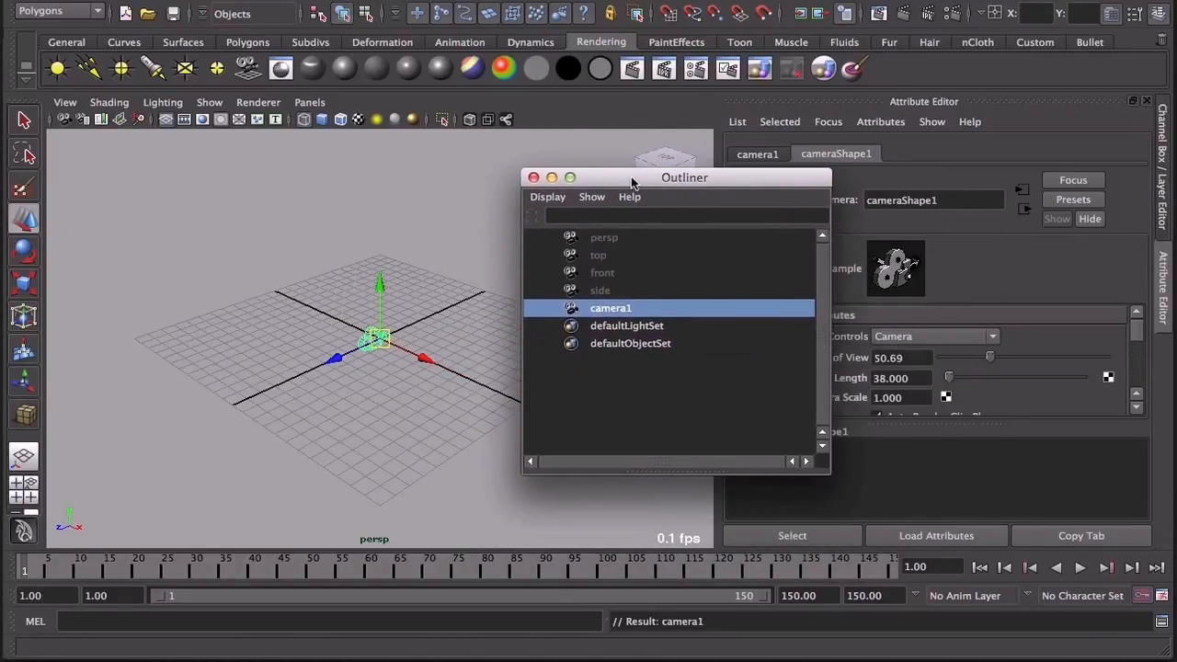
pyautogui.doubleClick(612, 310)
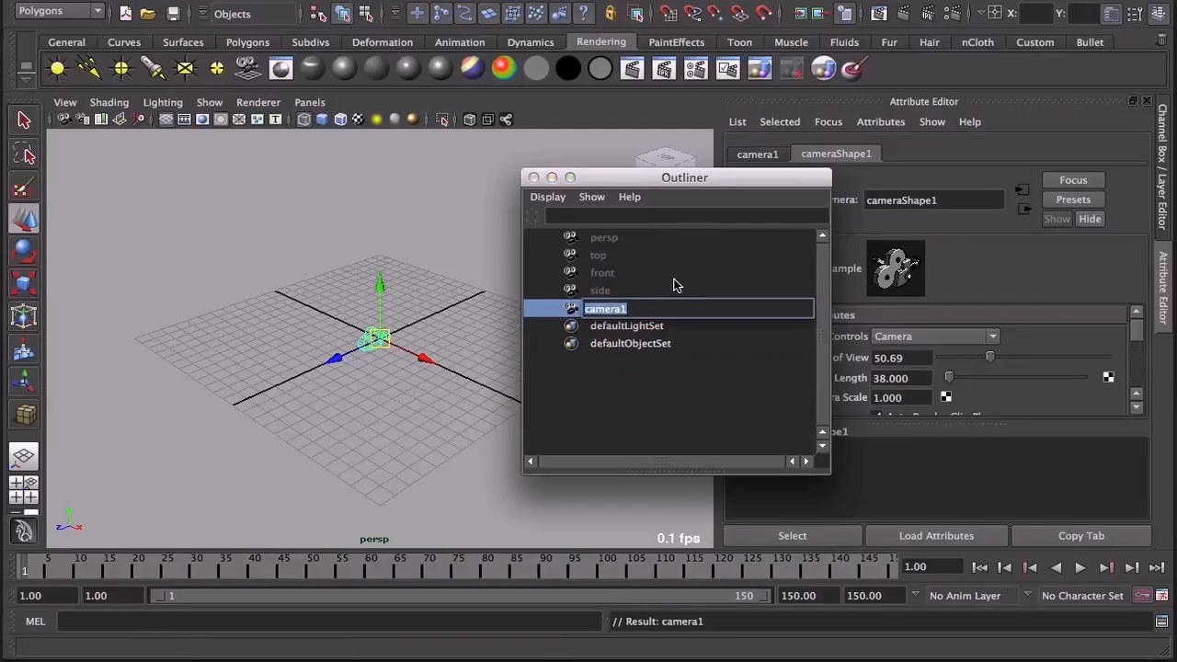
pyautogui.write('ree')
pyautogui.press('Return')
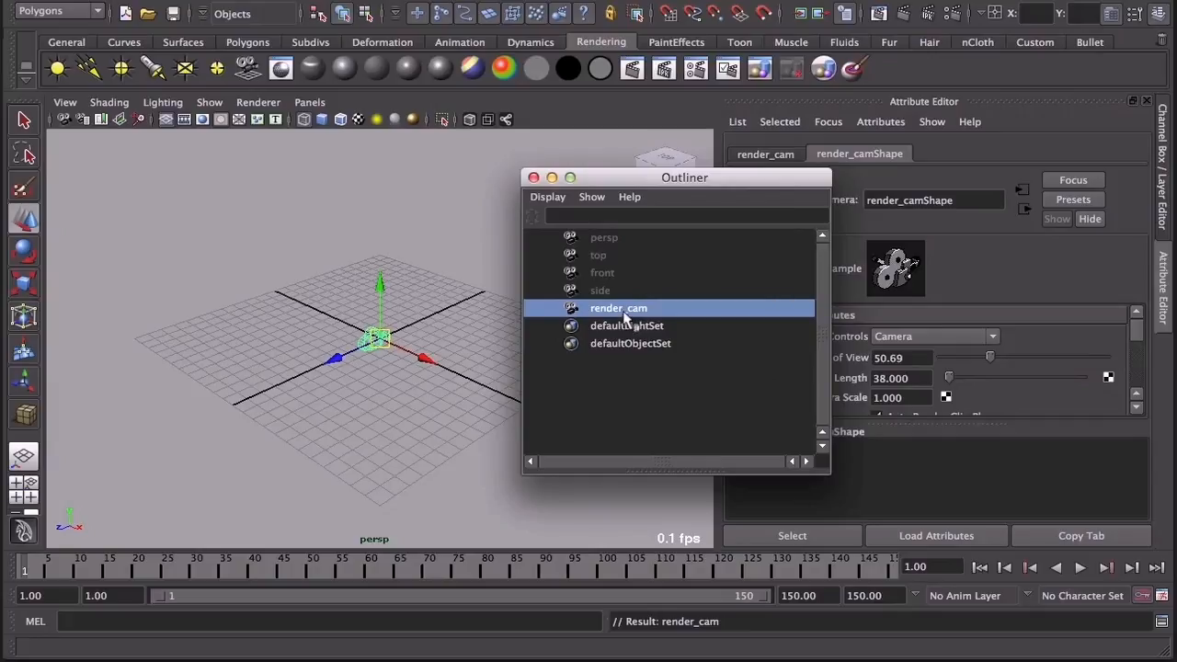
# Step: Set render_cam's near clip plane to 0.010 and its far clip plane to 10000000
pyautogui.moveTo(756, 180); pyautogui.dragTo(661, 199)
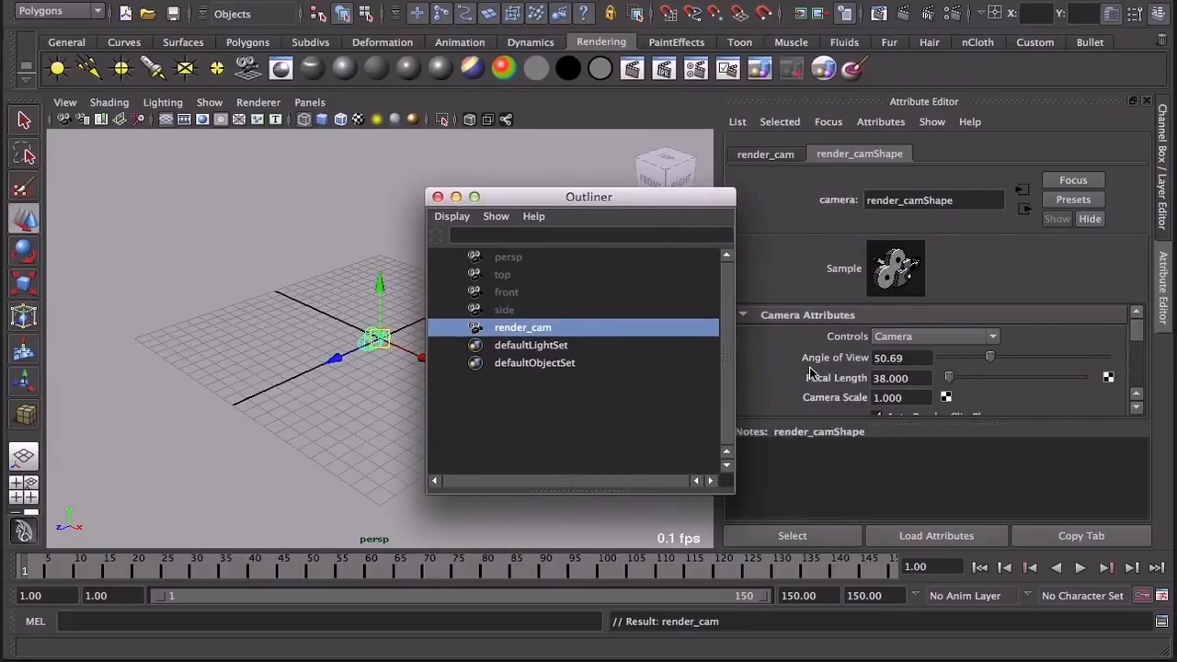
pyautogui.scroll(-5, 869, 383)
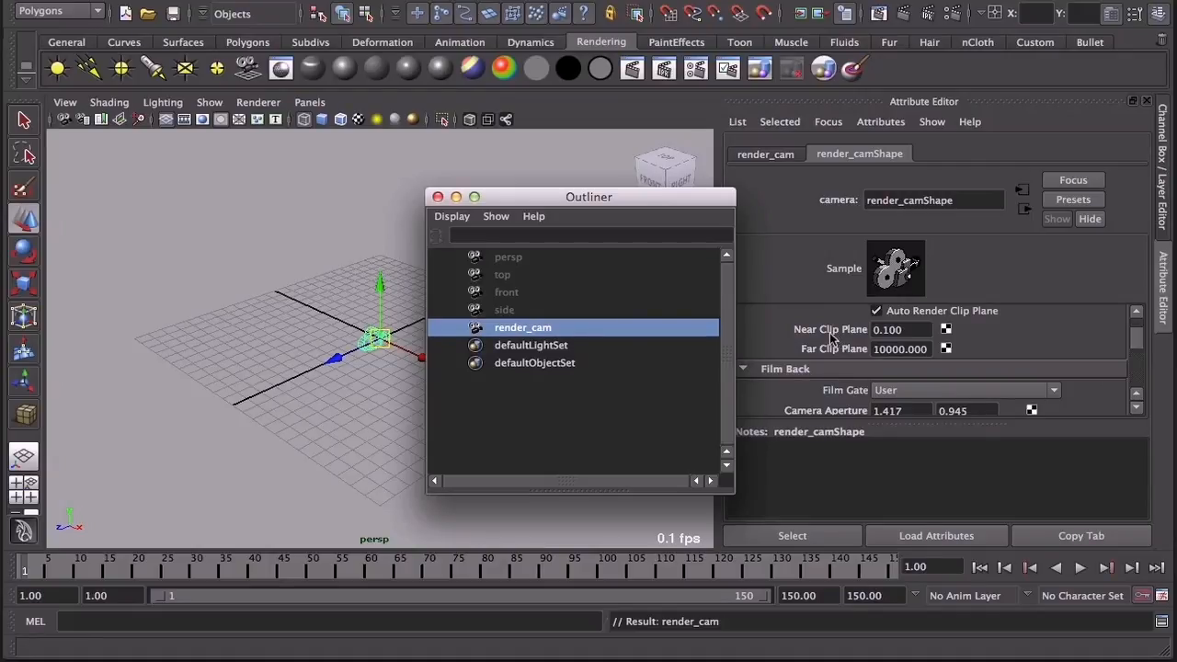
pyautogui.click(910, 331)
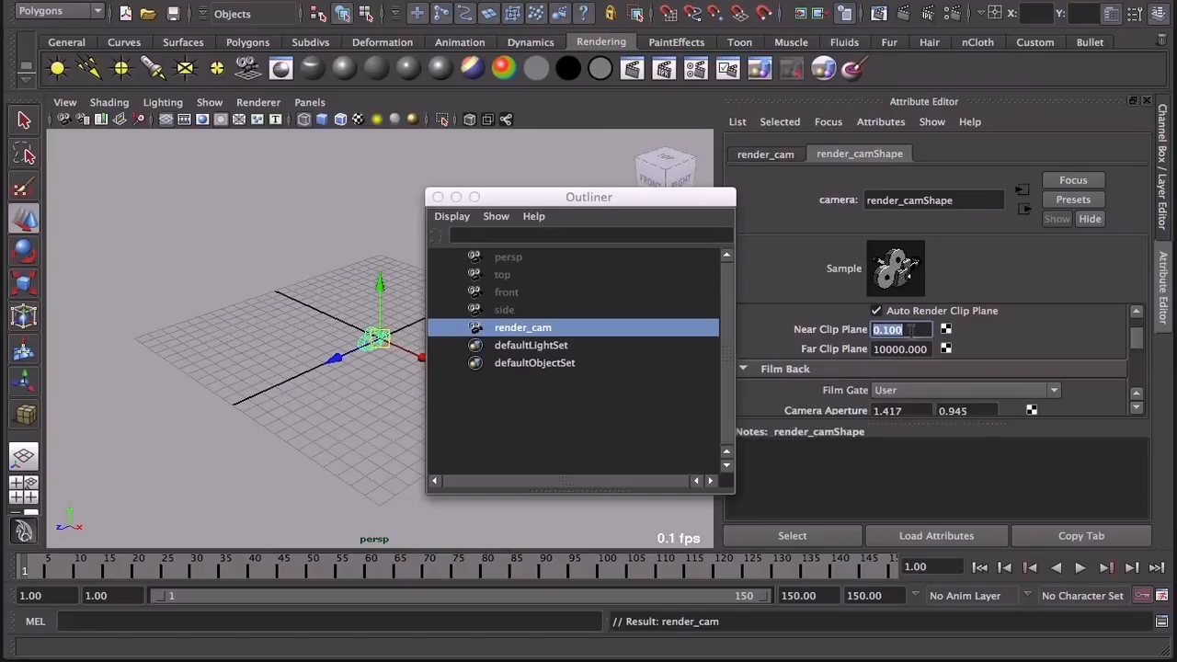
pyautogui.write('0.010')
pyautogui.press('Tab')
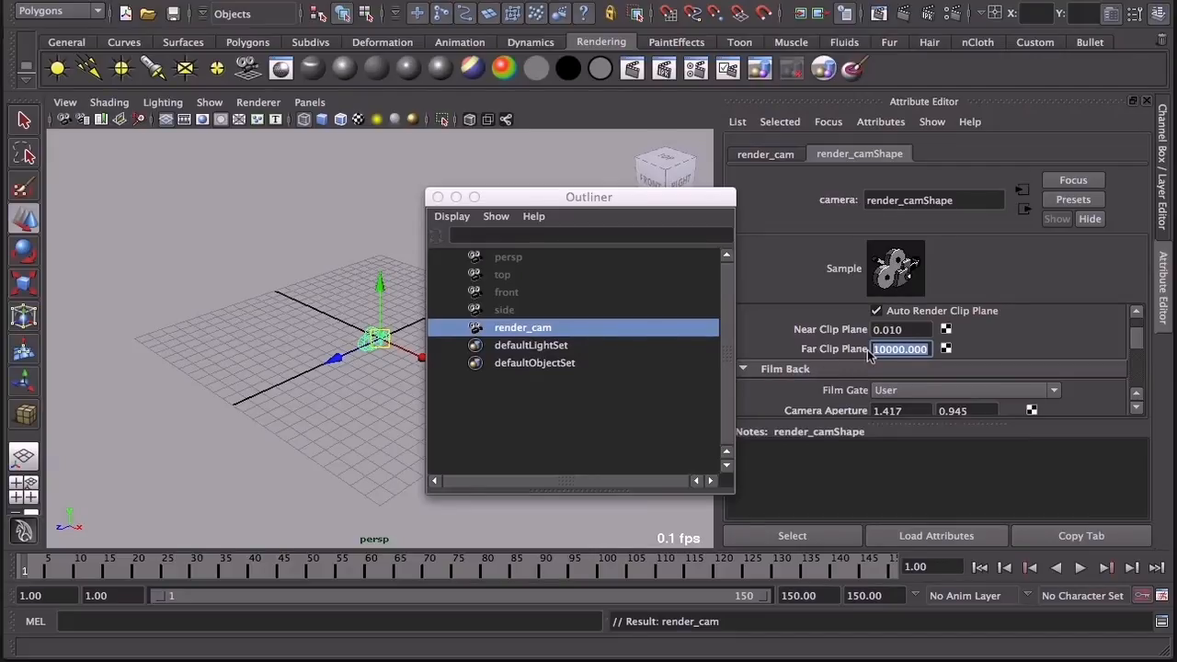
pyautogui.write('10000000')
pyautogui.press('Return')
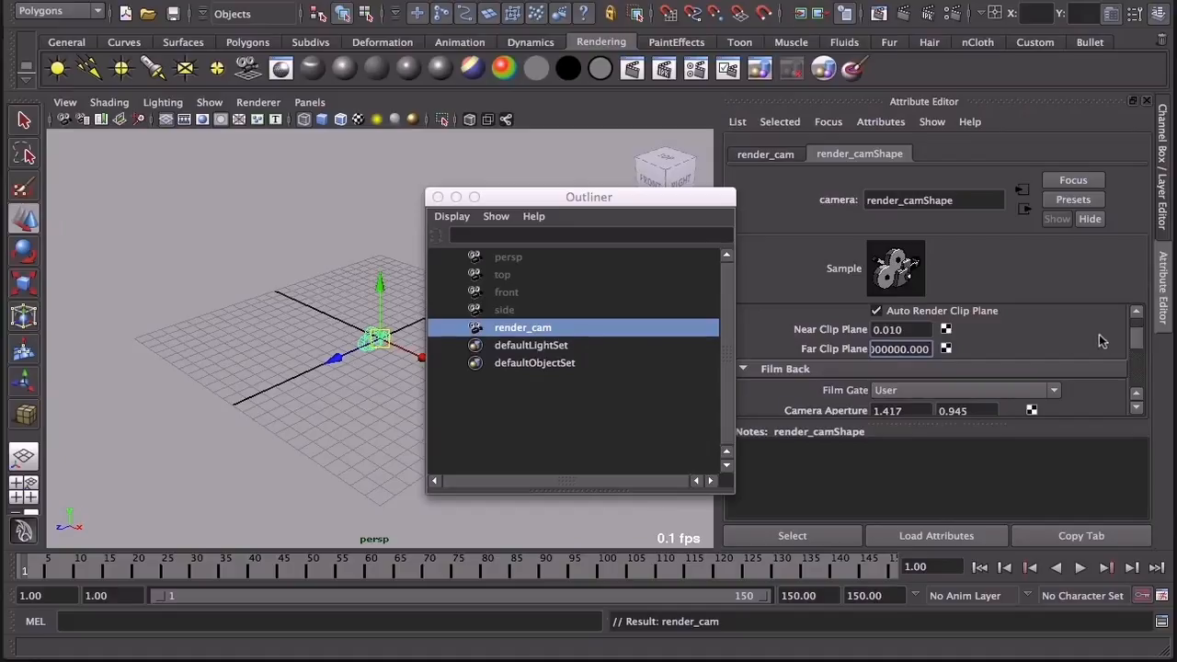
# Step: Set render_cam's Fit Resolution Gate to Horizontal in the film back settings
pyautogui.moveTo(1137, 349); pyautogui.dragTo(1139, 357)
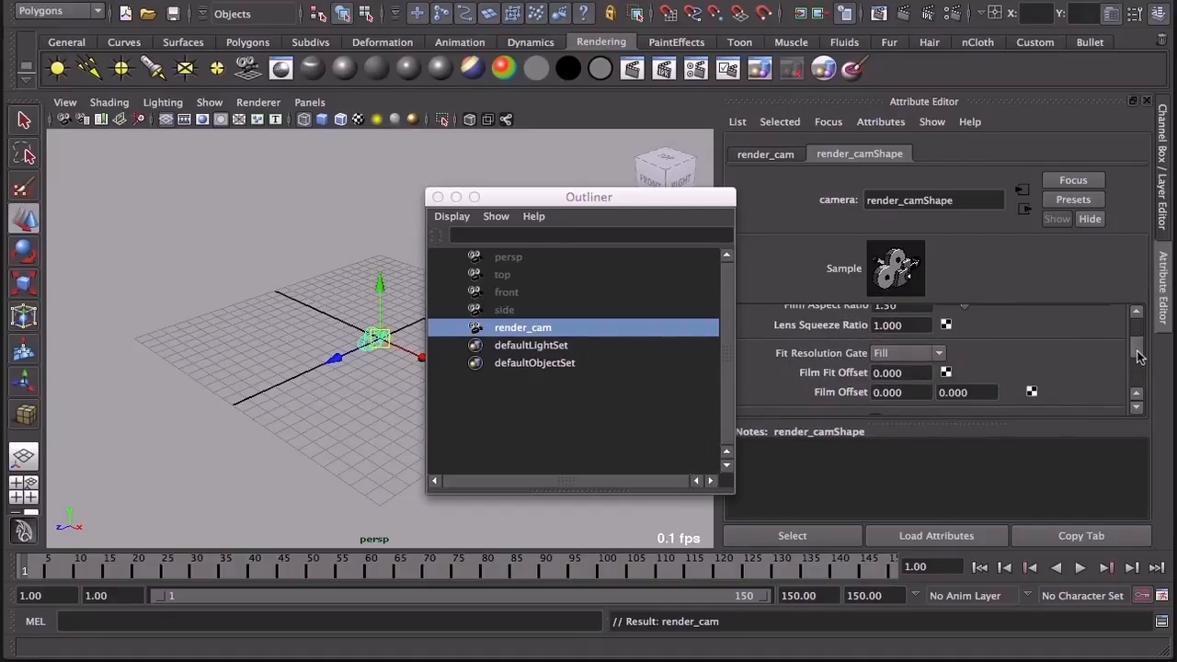
pyautogui.click(939, 361)
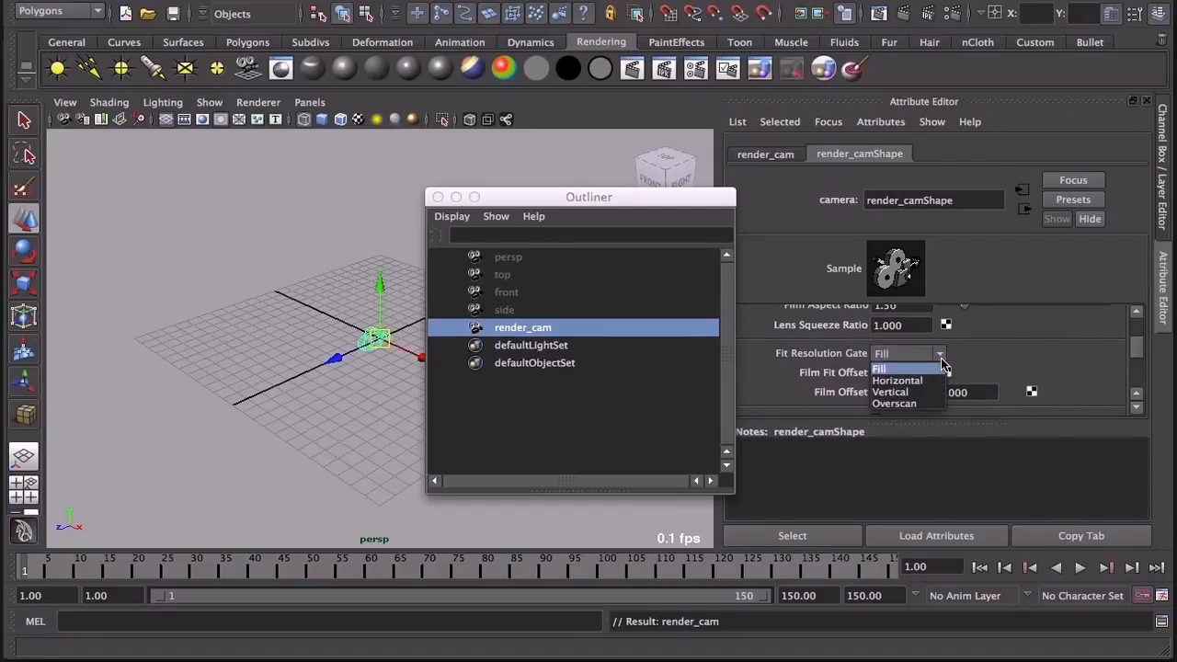
pyautogui.click(937, 380)
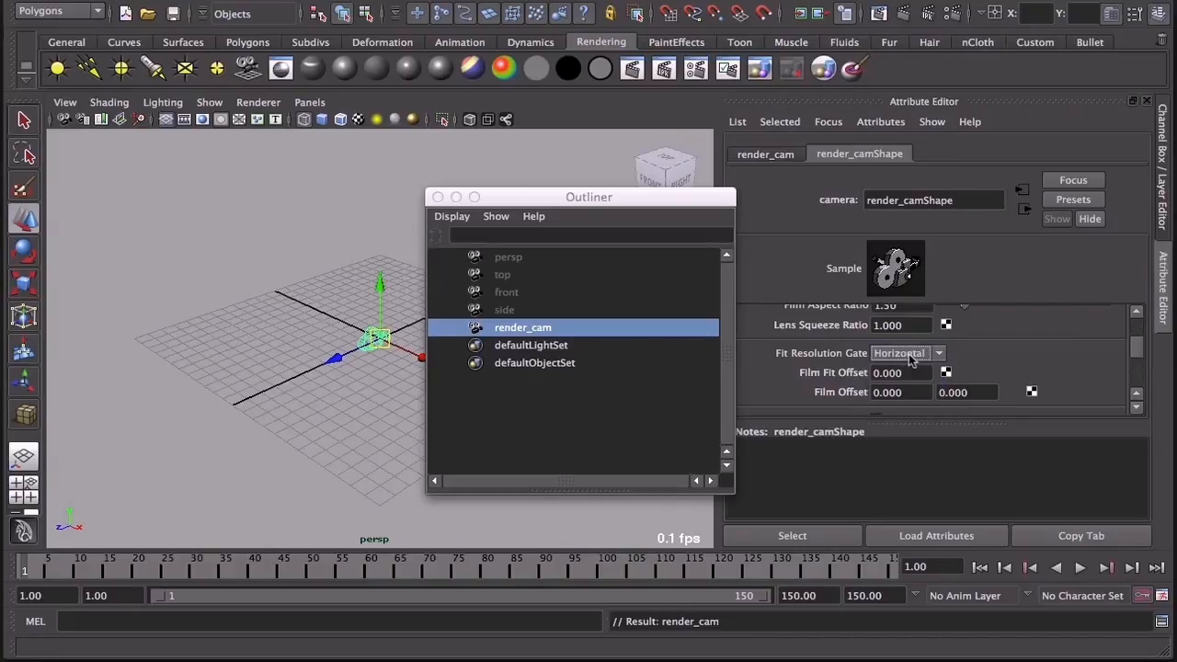
# Step: Show the four-view layout and make the top view look through render_cam instead
pyautogui.moveTo(600, 198); pyautogui.dragTo(845, 204)
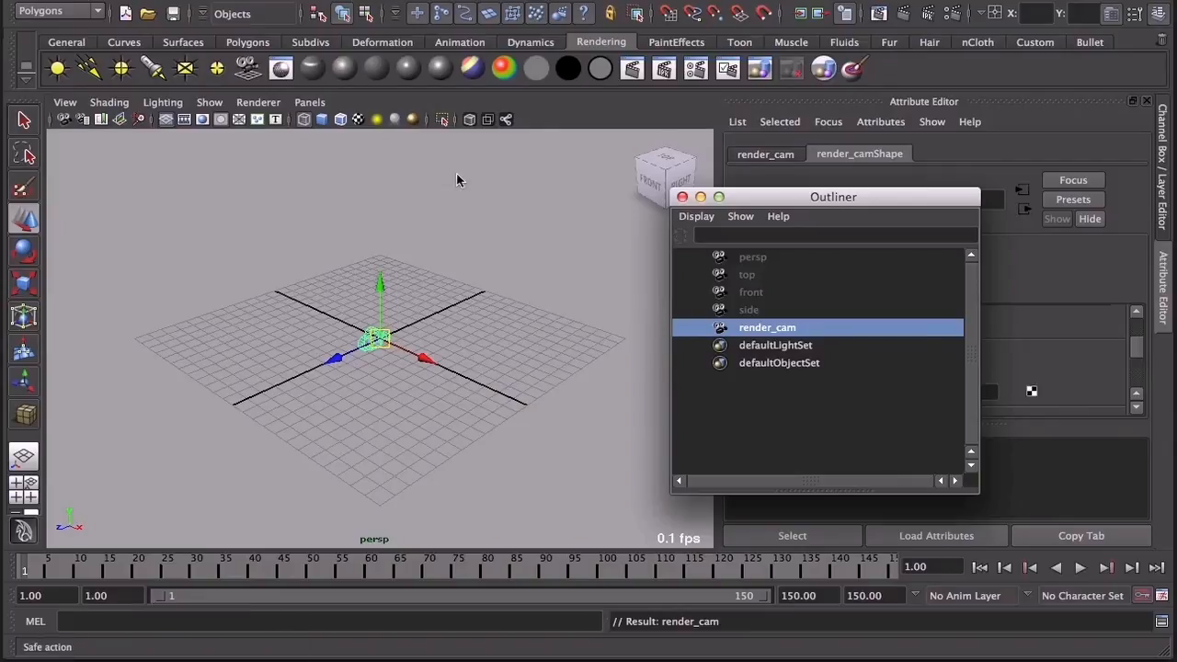
pyautogui.click(537, 118)
pyautogui.press('space')
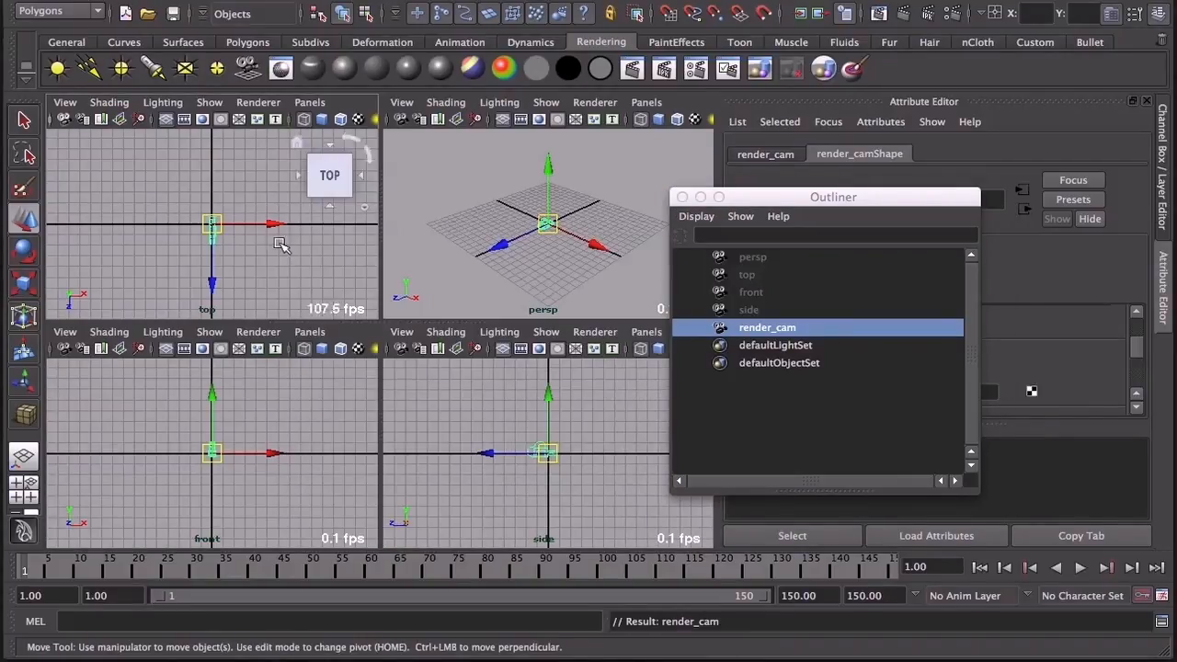
pyautogui.click(310, 102)
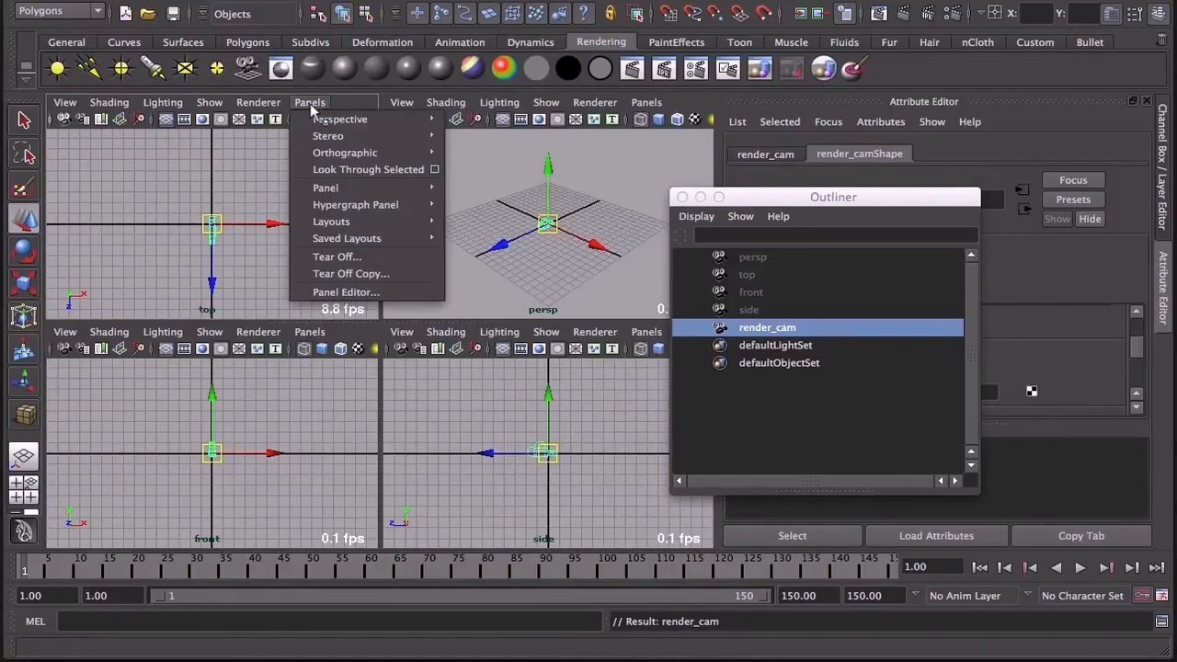
pyautogui.moveTo(317, 125)
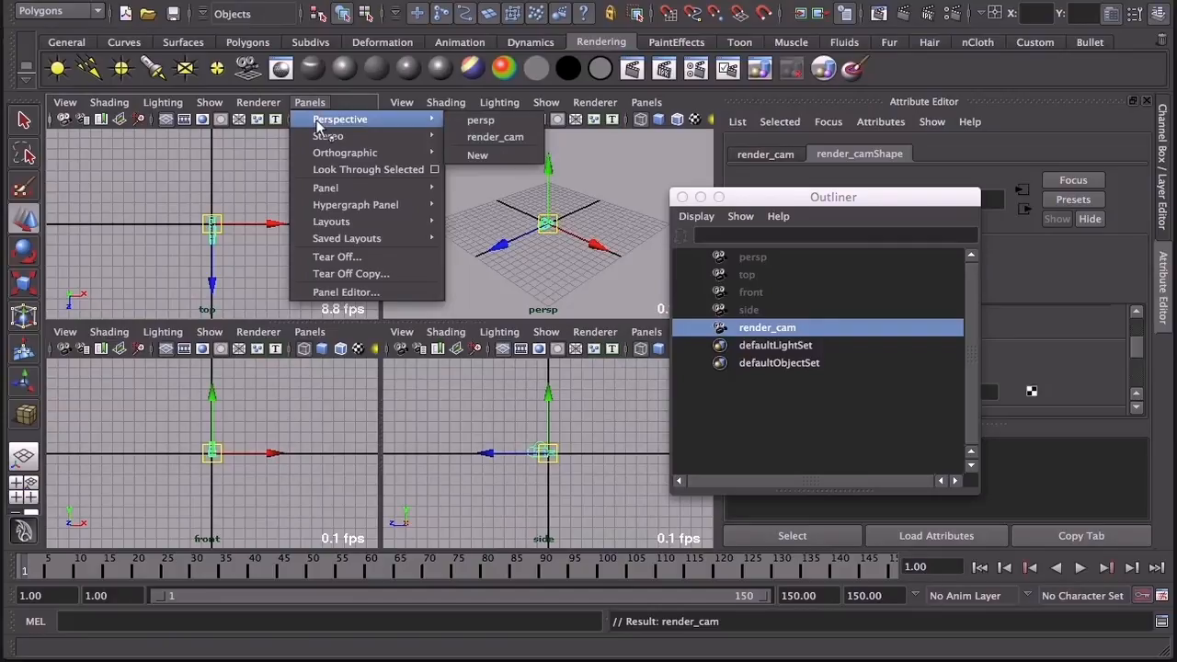
pyautogui.click(486, 138)
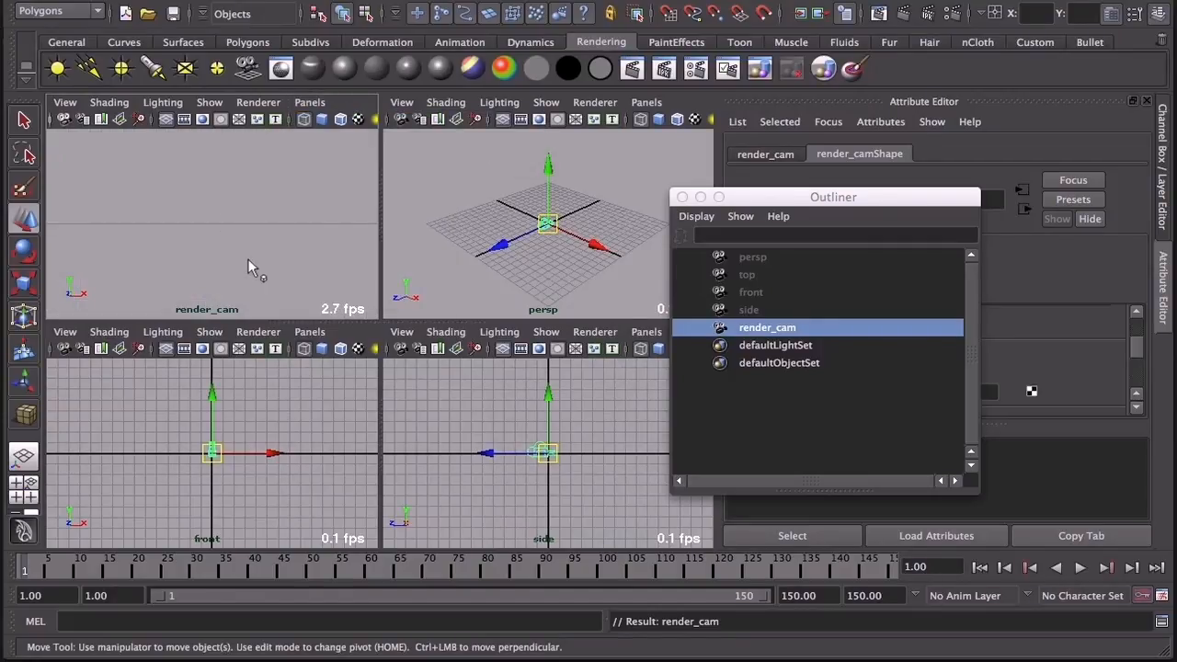
# Step: Import IMGP3265.JPG as an image plane for the render_cam view
pyautogui.click(64, 102)
pyautogui.moveTo(151, 339)
pyautogui.click(274, 349)
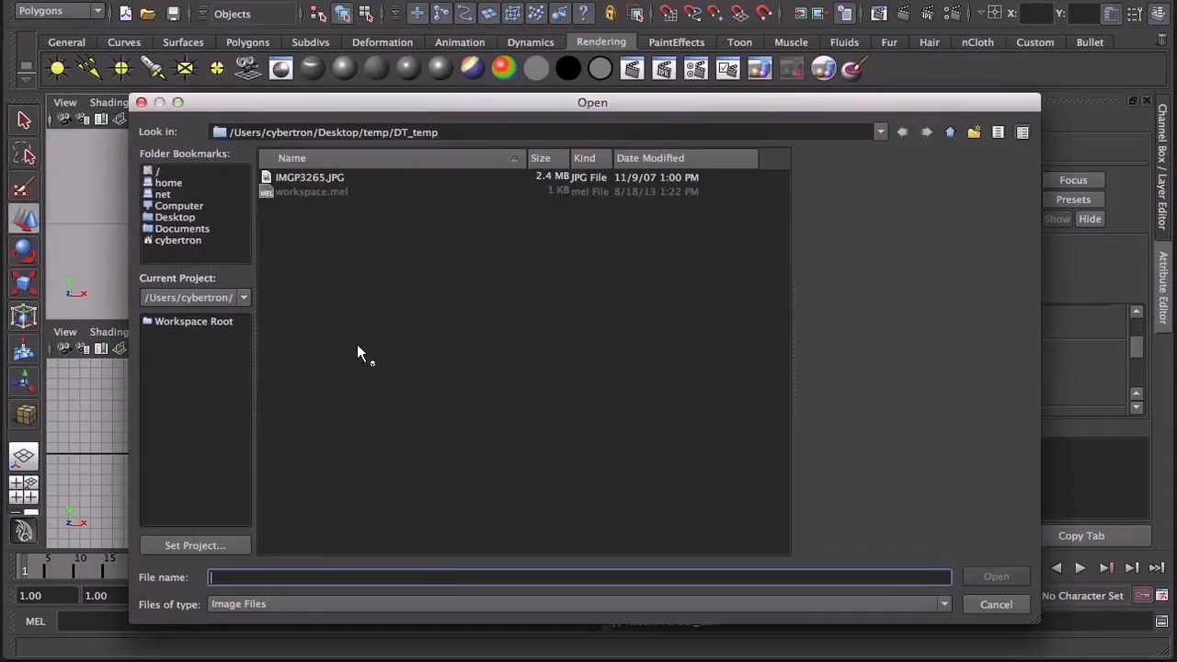
pyautogui.click(326, 177)
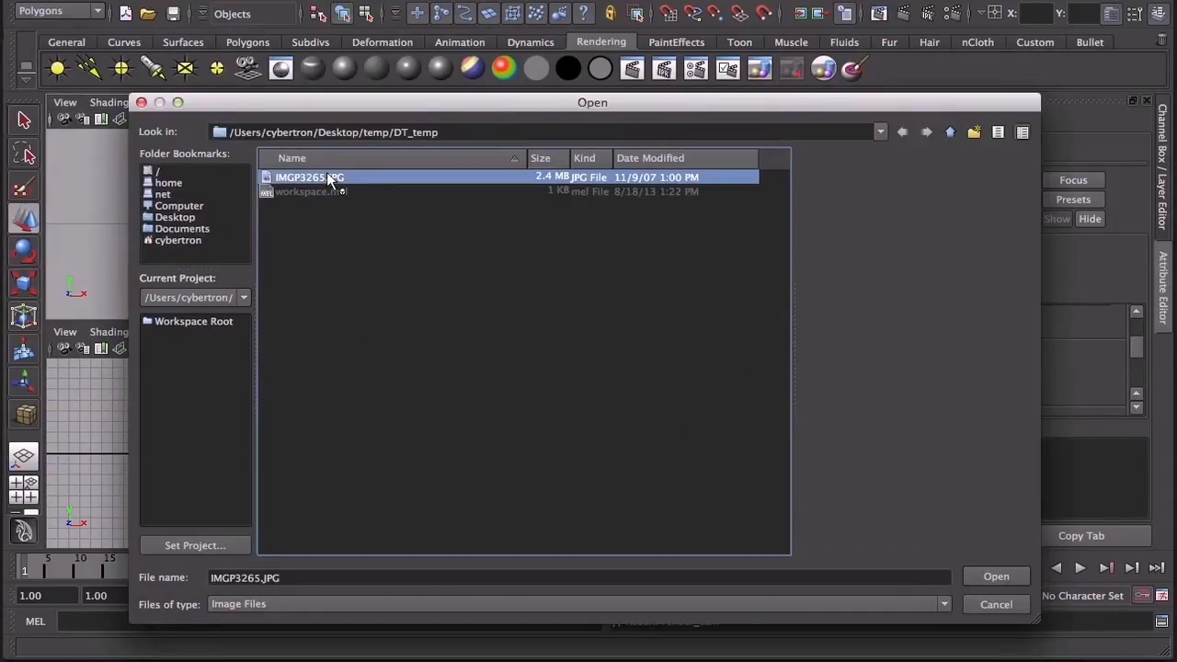
pyautogui.click(990, 578)
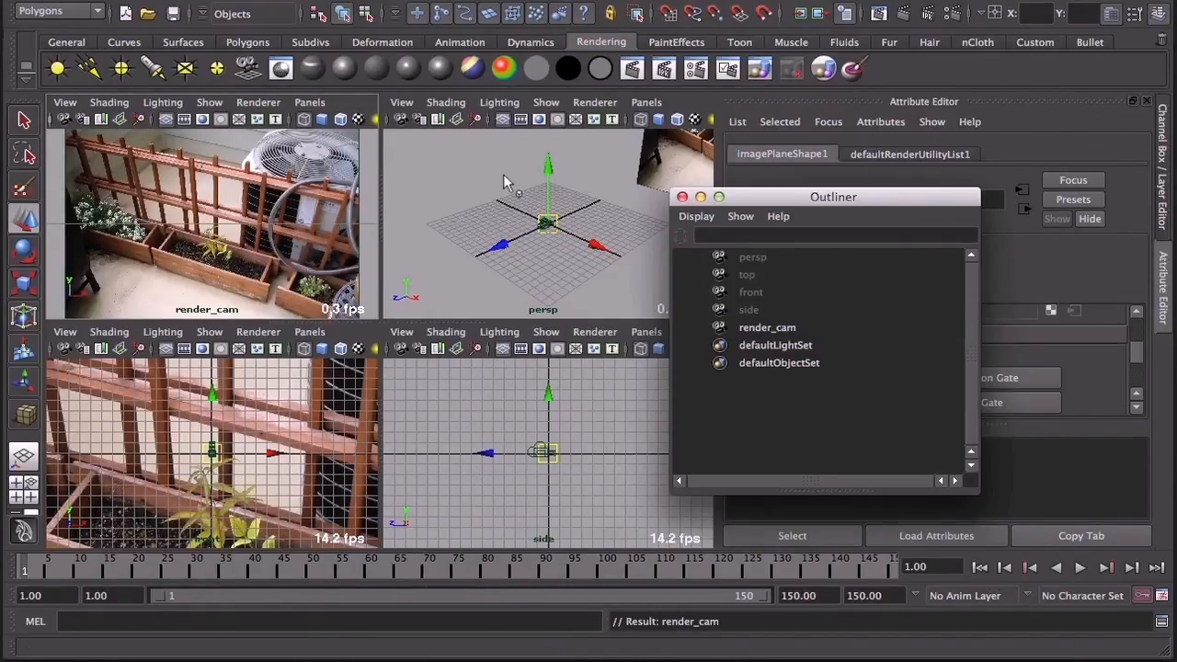
# Step: Display the image plane only when looking through its camera and set its display mode to RGB
pyautogui.scroll(-5, 521, 251)
pyautogui.keyDown('alt'); pyautogui.moveTo(546, 245); pyautogui.dragTo(450, 270, button='middle'); pyautogui.keyUp('alt')
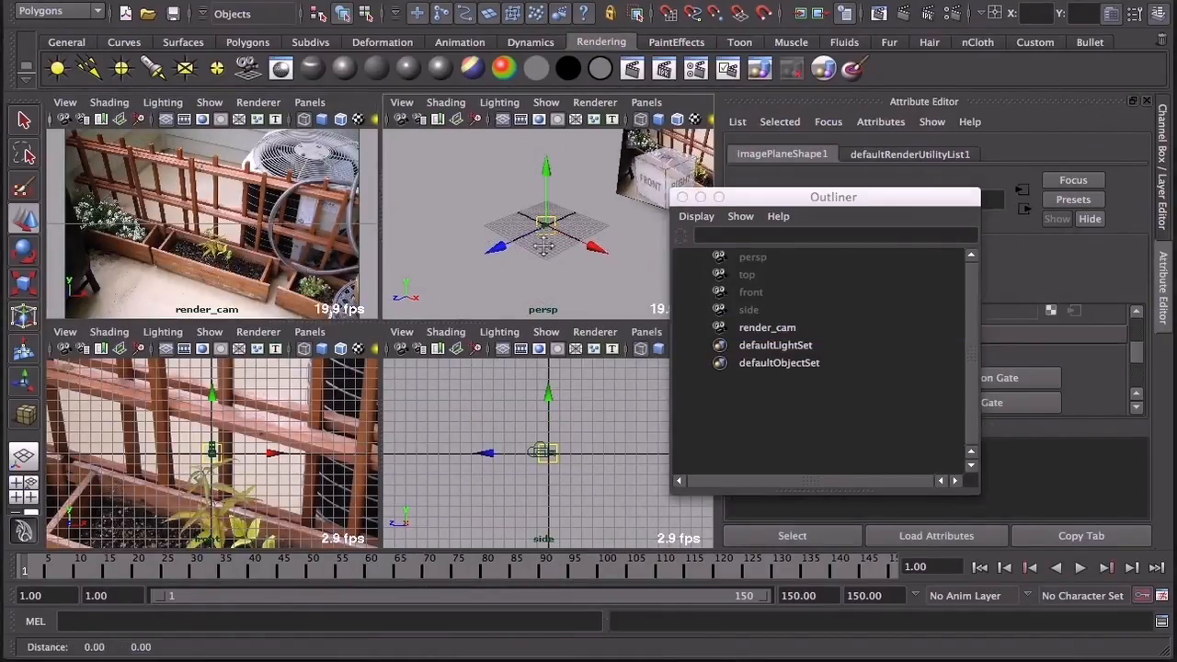
pyautogui.moveTo(450, 270)
pyautogui.keyDown('alt'); pyautogui.mouseDown()
pyautogui.moveTo(575, 253)
pyautogui.moveTo(575, 235)
pyautogui.moveTo(569, 221)
pyautogui.moveTo(468, 263)
pyautogui.mouseUp(); pyautogui.keyUp('alt')
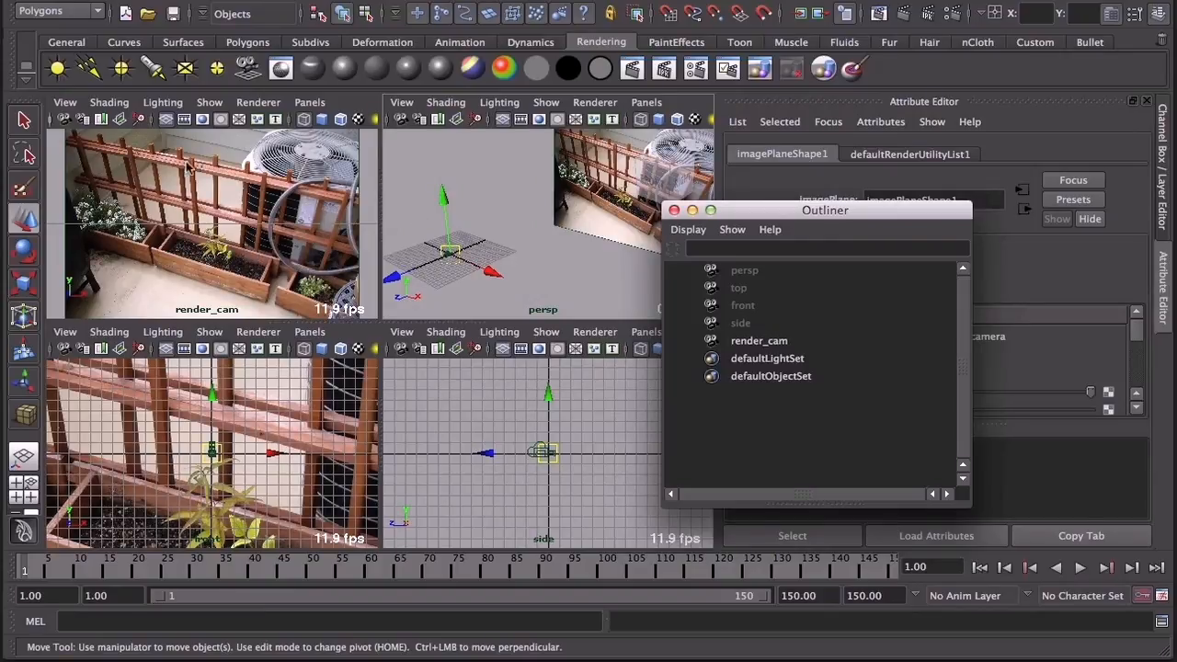
pyautogui.moveTo(860, 211); pyautogui.dragTo(680, 220)
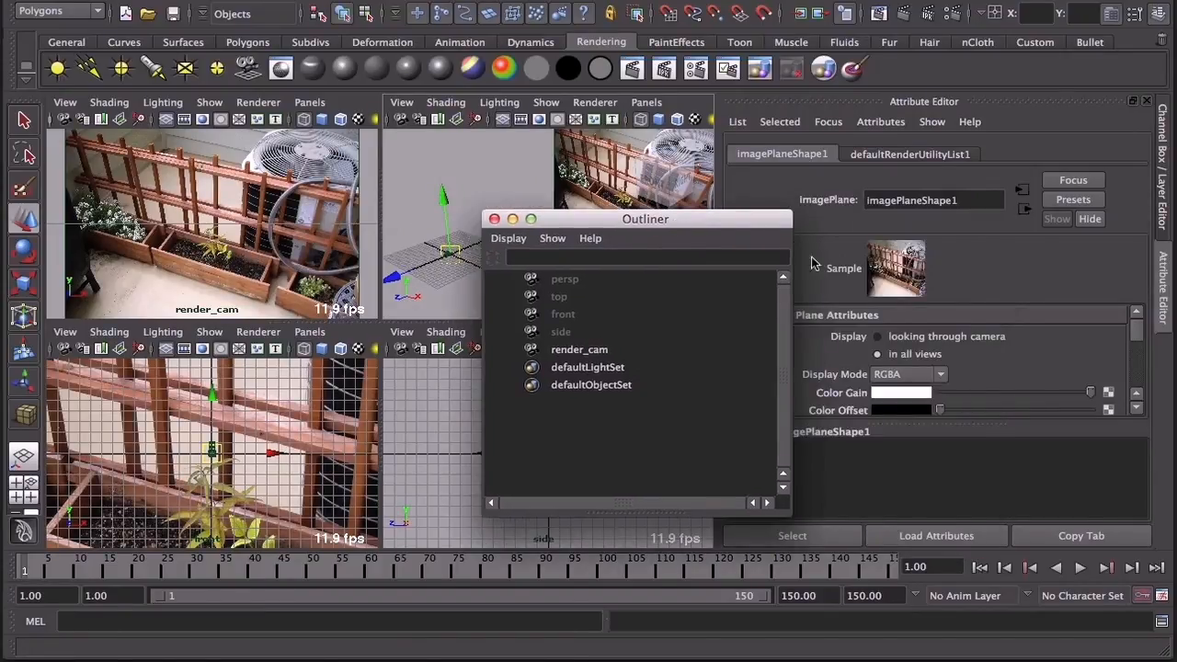
pyautogui.click(914, 340)
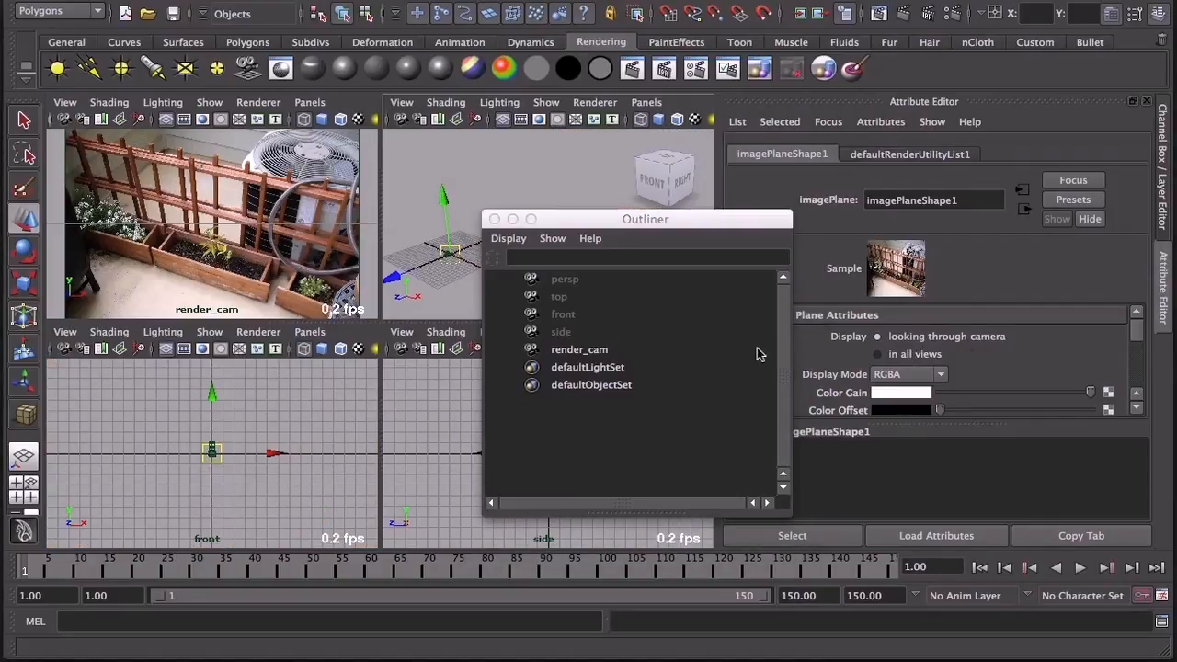
pyautogui.click(936, 373)
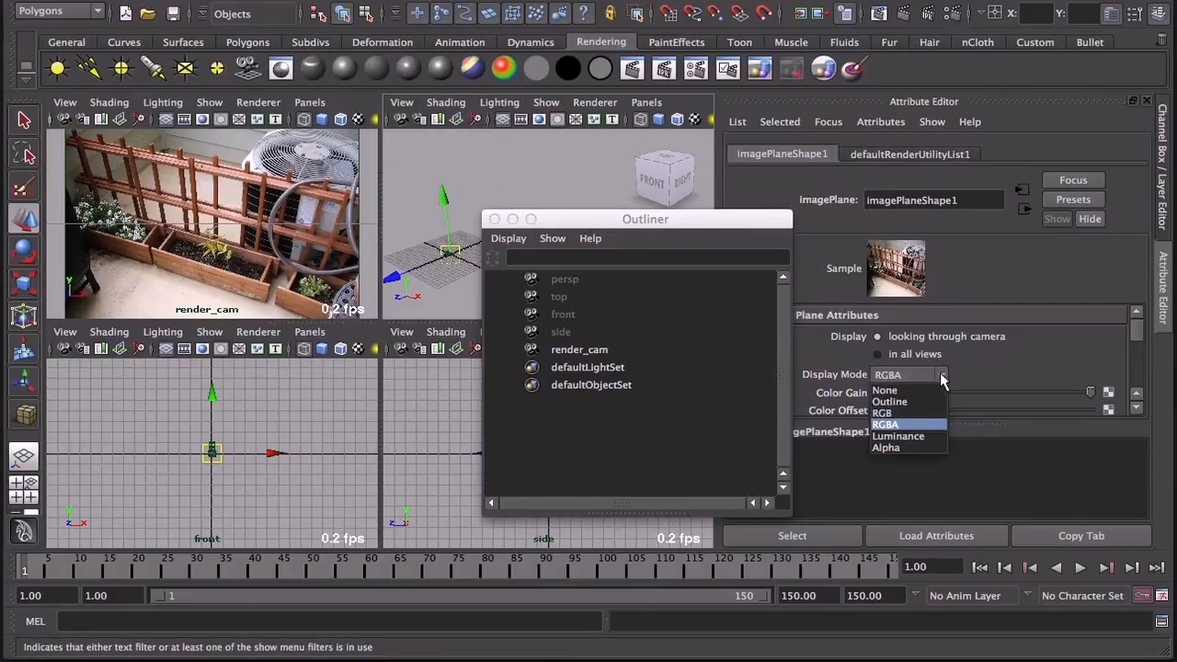
pyautogui.click(906, 415)
# Step: Set the image plane's depth to 50000 and make the render_cam view active
pyautogui.moveTo(1138, 333); pyautogui.dragTo(1142, 368)
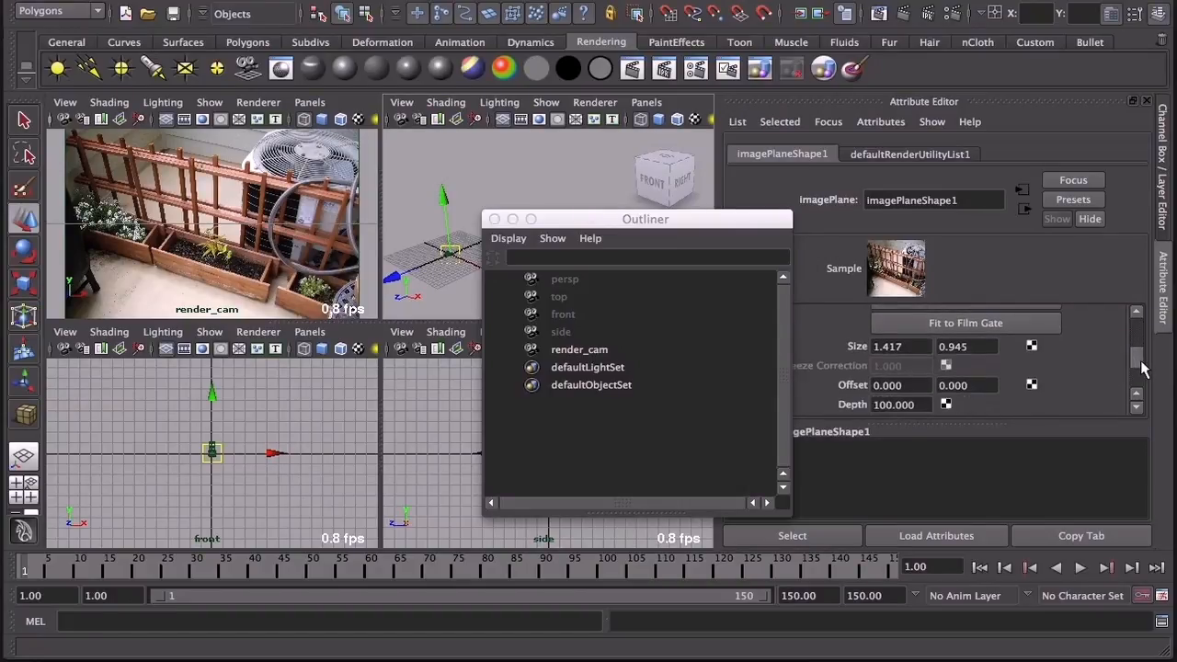
pyautogui.doubleClick(919, 405)
pyautogui.write('50')
pyautogui.press('BackSpace')
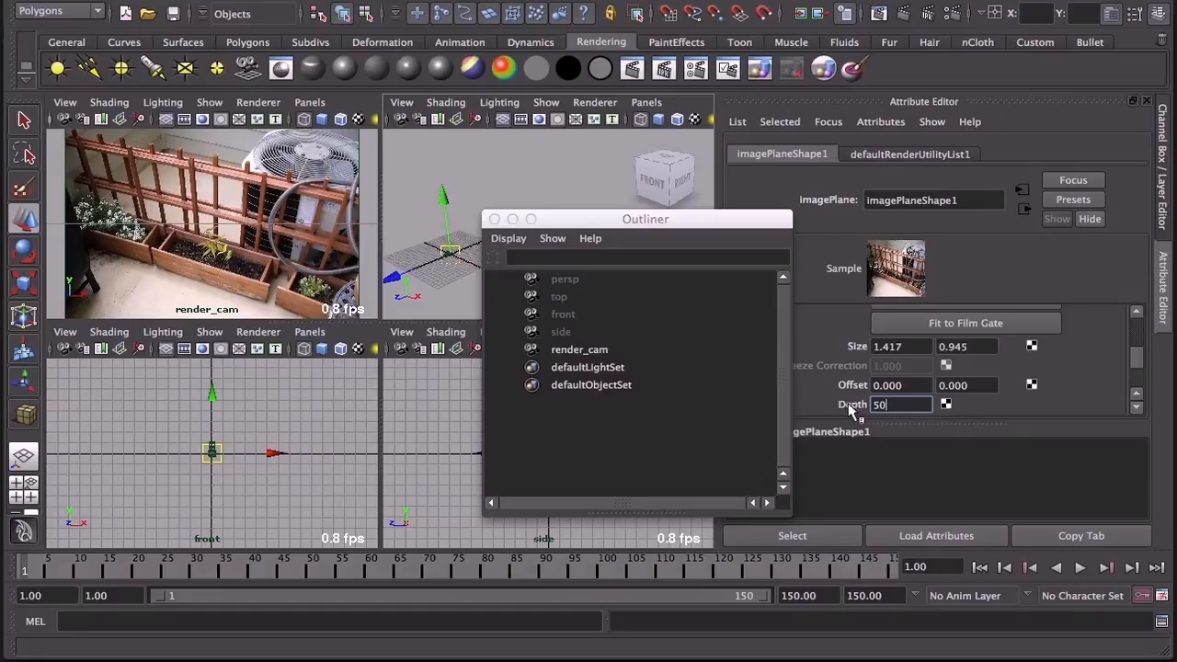
pyautogui.press('Return')
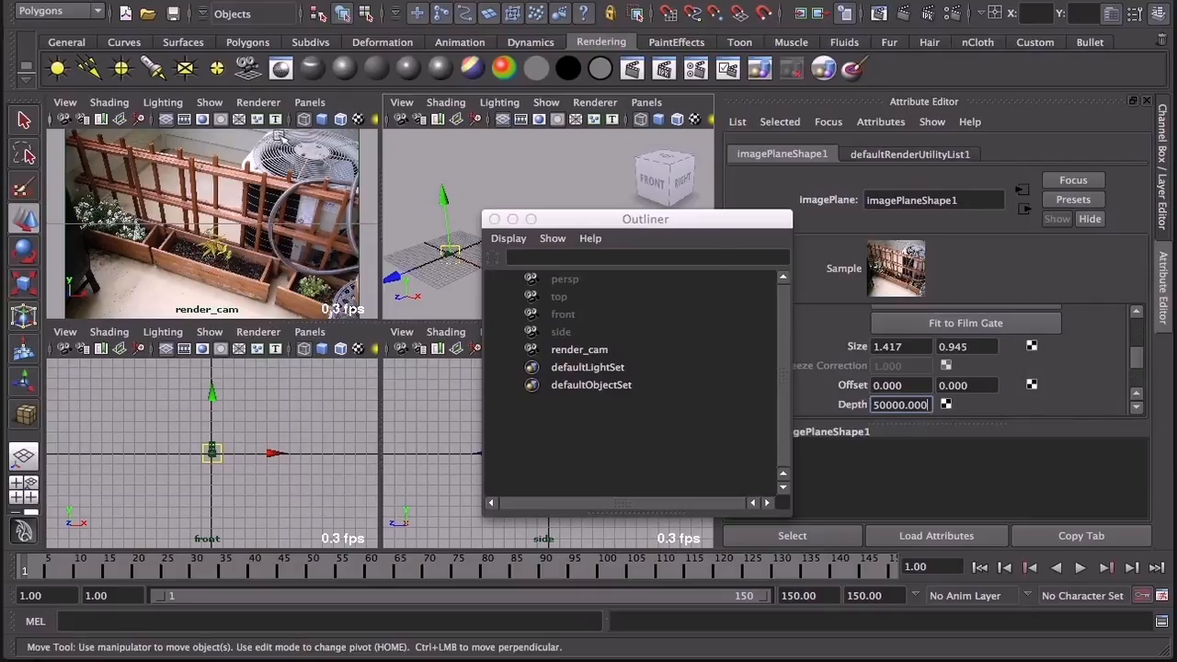
pyautogui.click(229, 198)
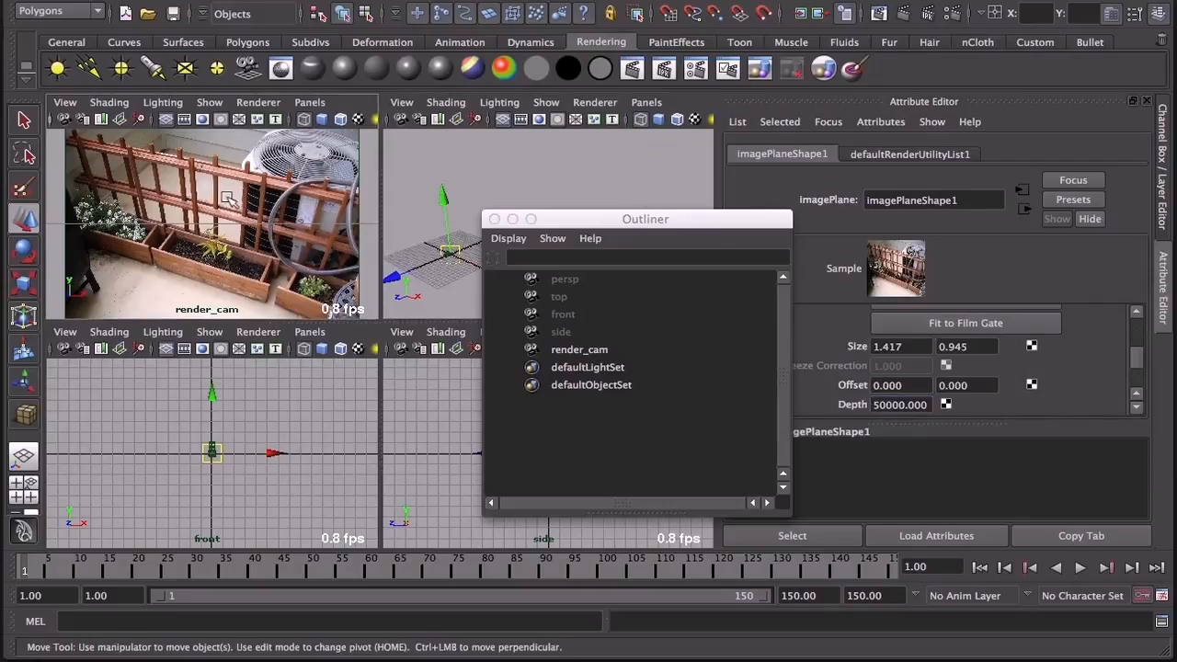
# Step: Maximize the render_cam view and turn on its film gate
pyautogui.press('space')
pyautogui.moveTo(641, 219); pyautogui.dragTo(871, 149)
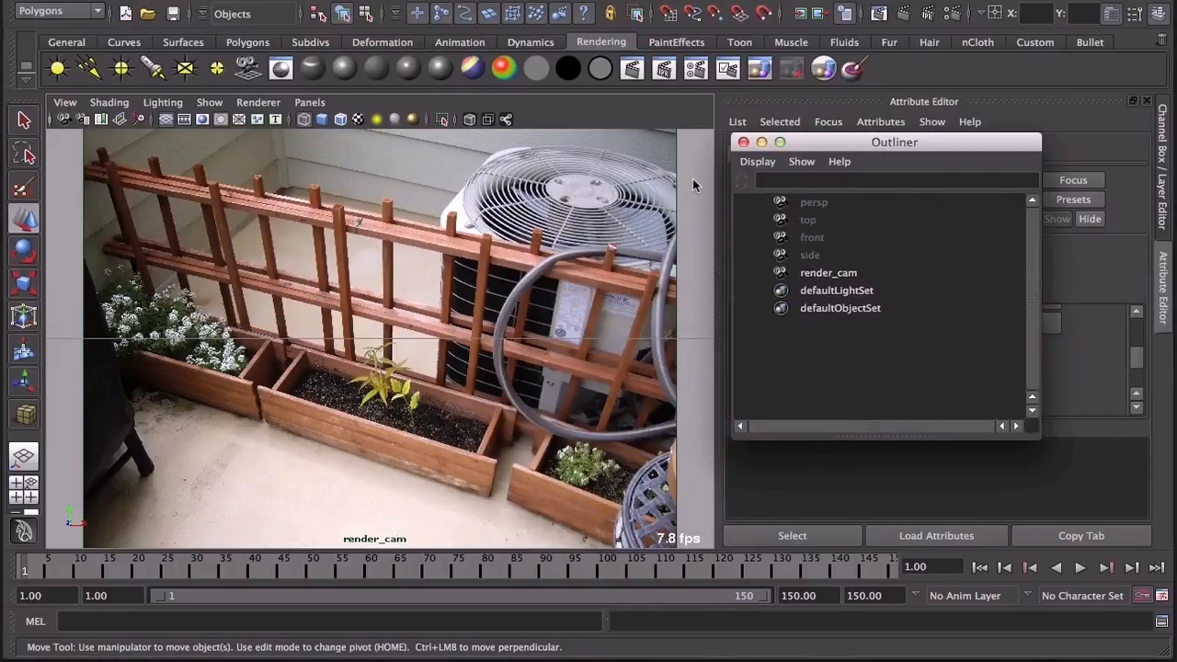
pyautogui.click(185, 120)
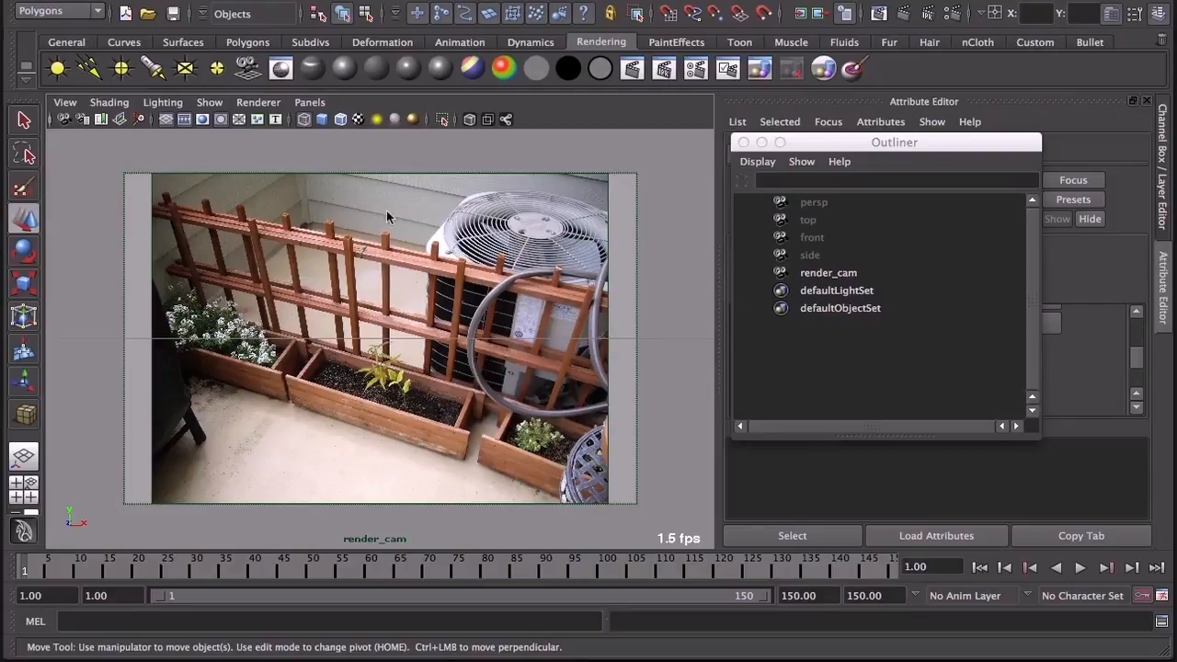
pyautogui.moveTo(839, 147); pyautogui.dragTo(722, 158)
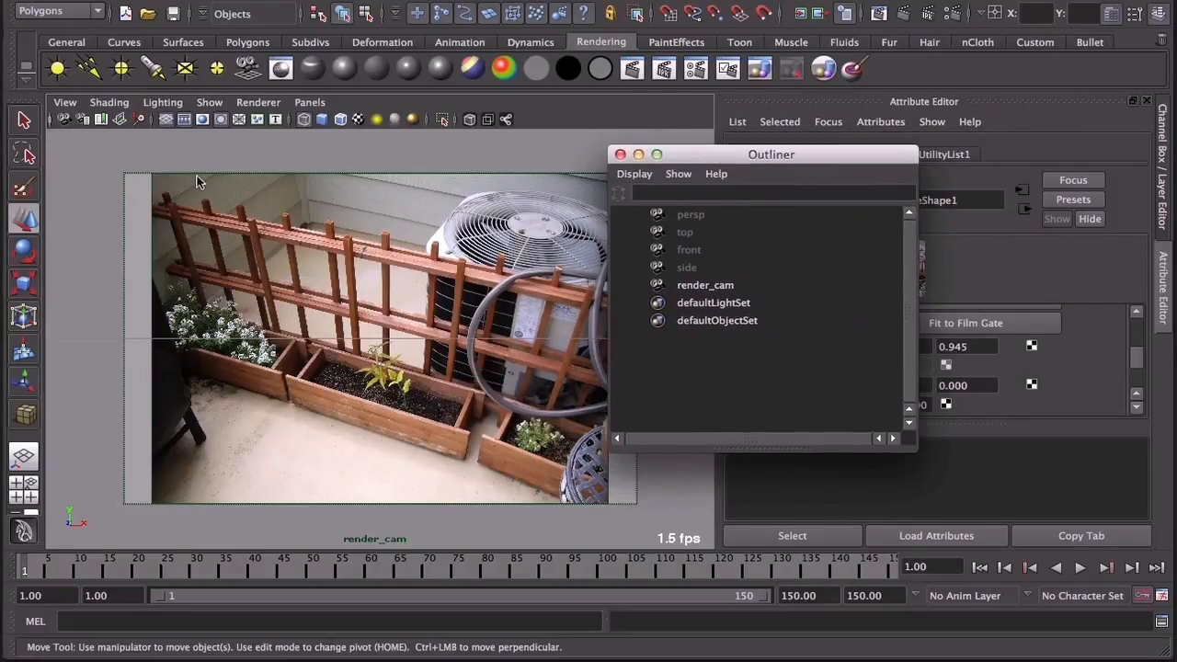
# Step: Set render_cam's horizontal camera aperture to 1.260 so the film gate fits the photo's width
pyautogui.click(706, 285)
pyautogui.moveTo(875, 164); pyautogui.dragTo(691, 174)
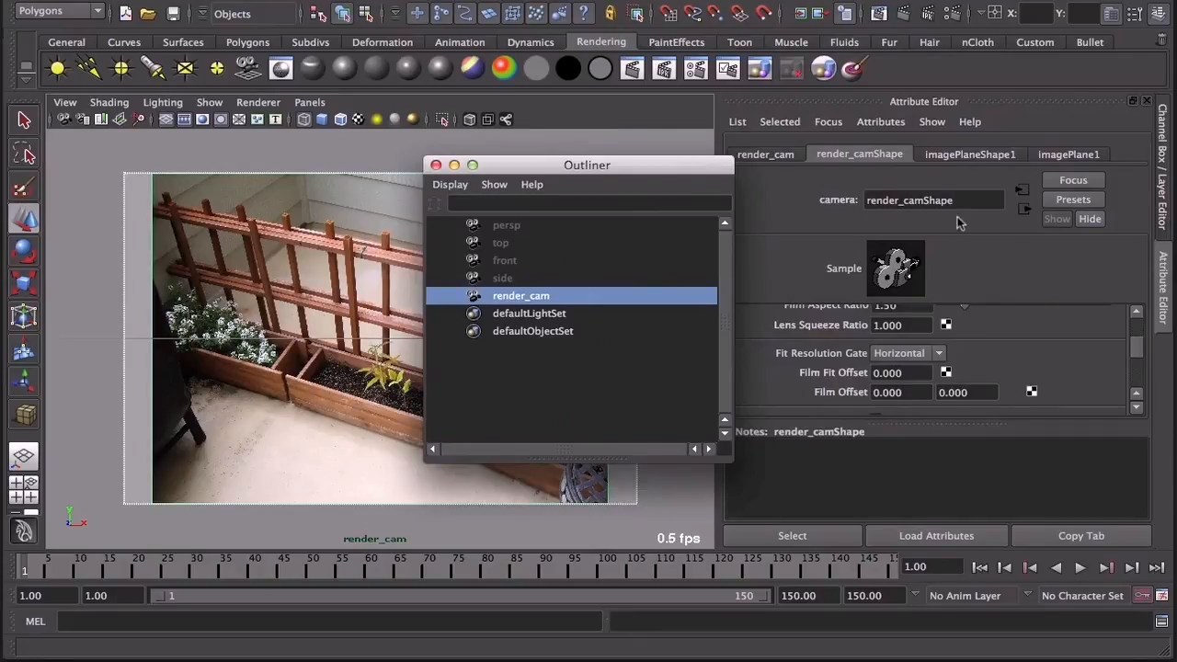
pyautogui.scroll(-4, 980, 387)
pyautogui.scroll(-2, 979, 388)
pyautogui.scroll(6, 875, 366)
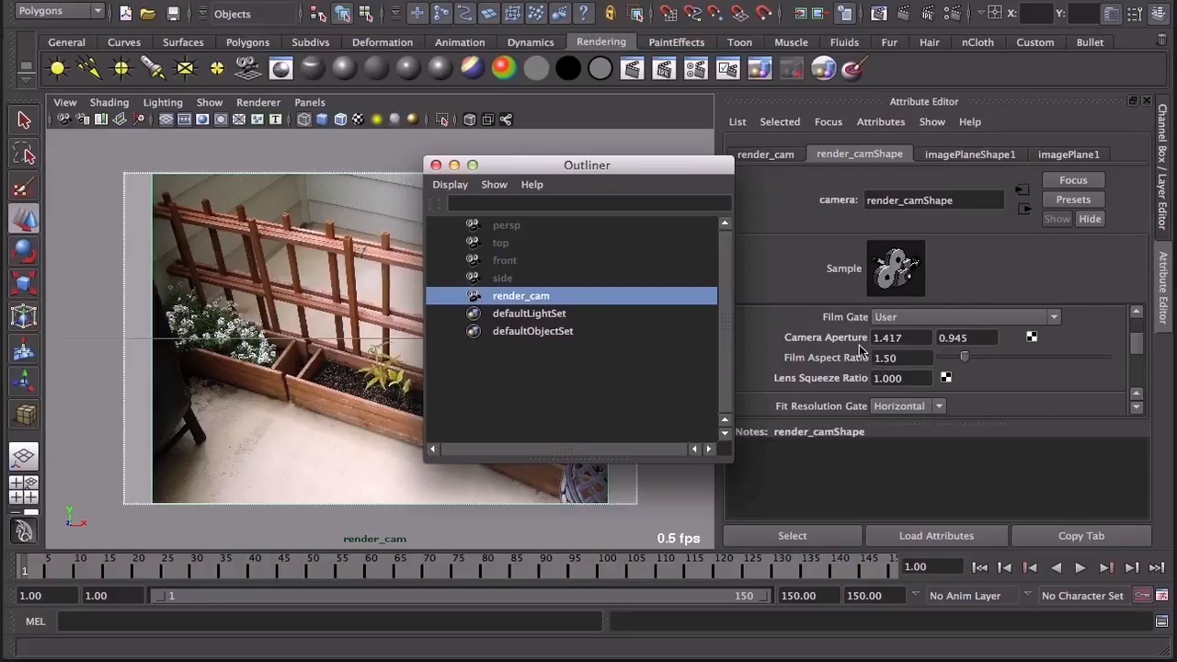
pyautogui.click(913, 338)
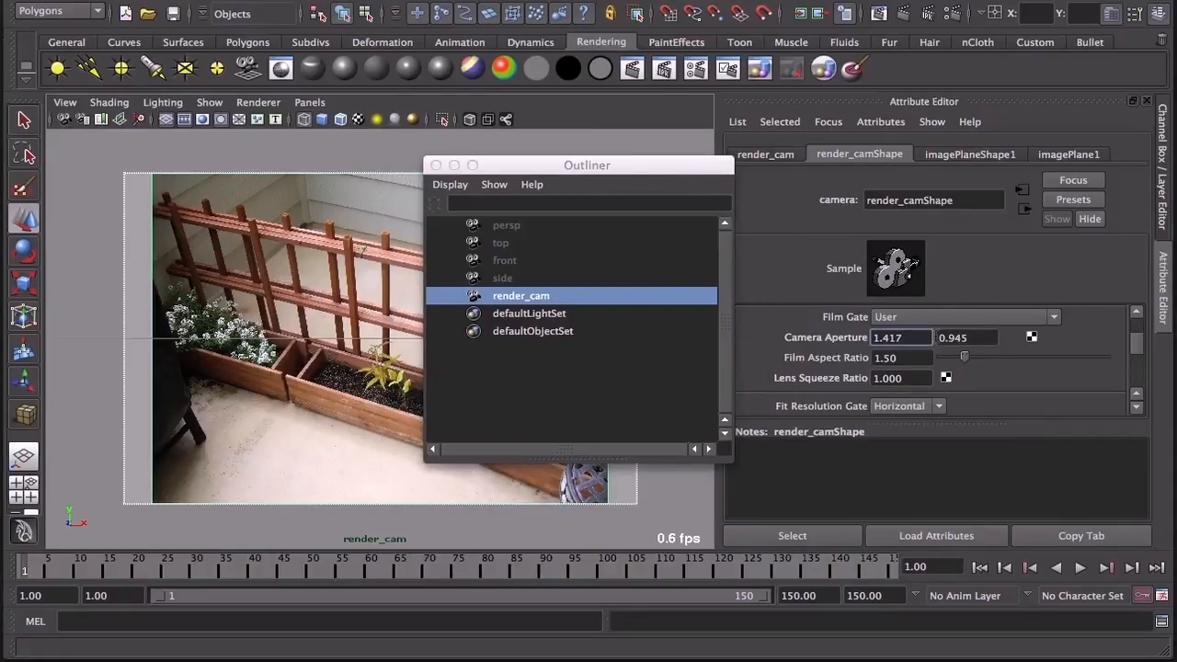
pyautogui.moveTo(906, 338); pyautogui.dragTo(846, 340)
pyautogui.write('1.26')
pyautogui.press('Return')
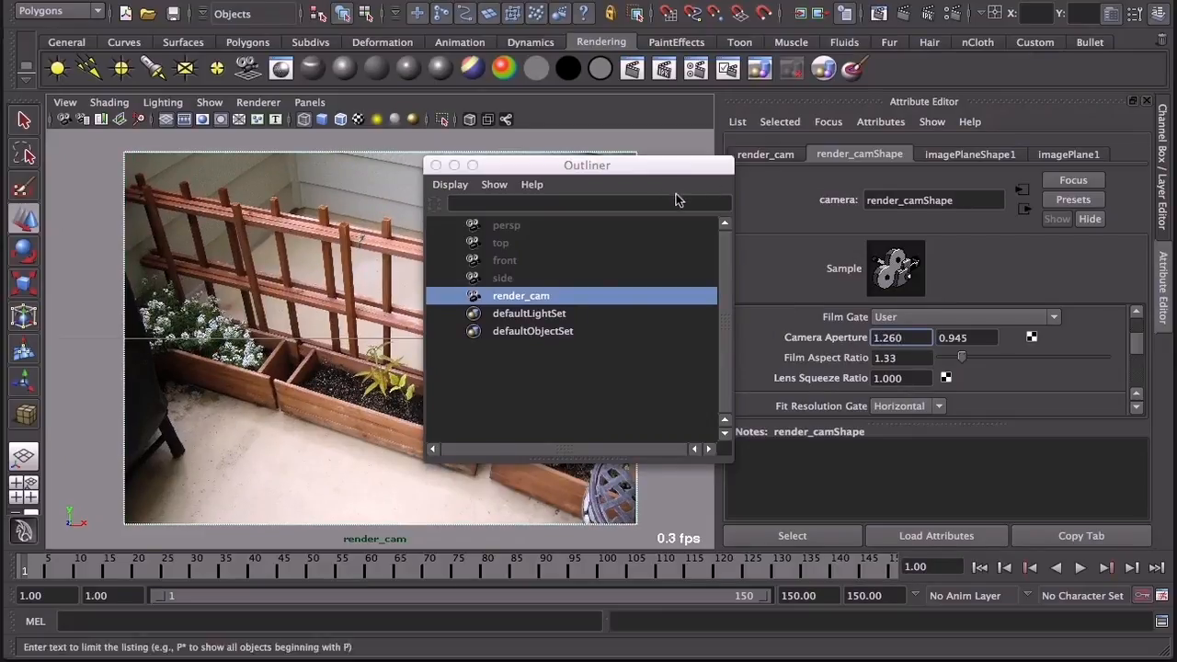
pyautogui.moveTo(657, 169); pyautogui.dragTo(652, 198)
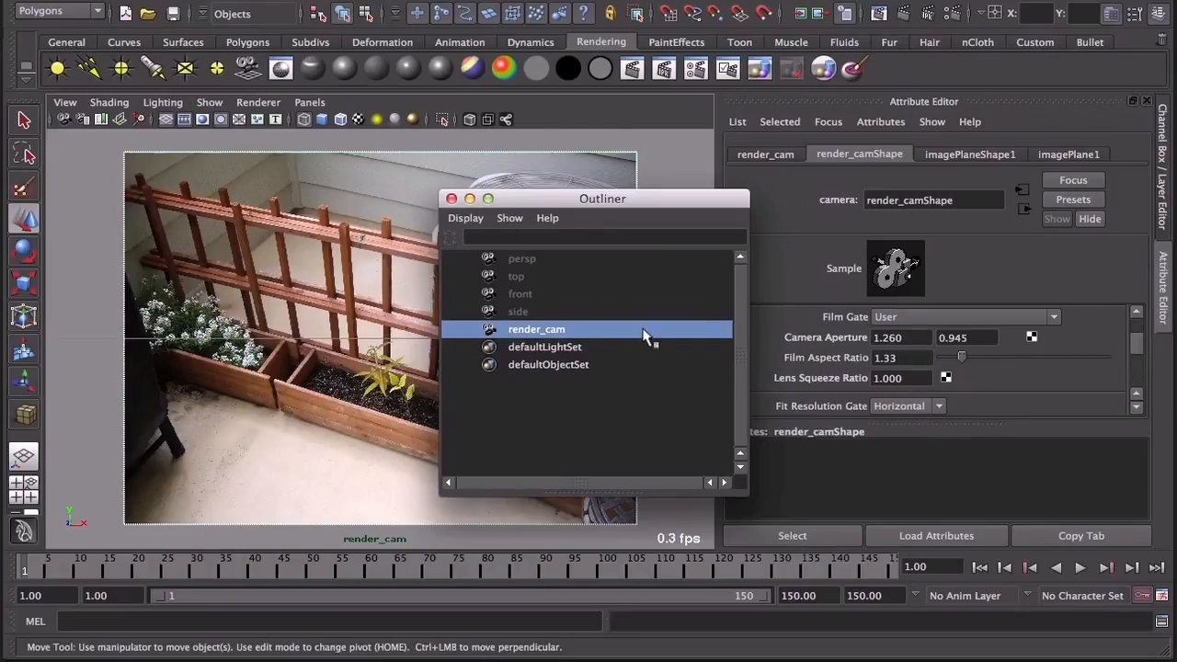
pyautogui.moveTo(555, 199); pyautogui.dragTo(802, 154)
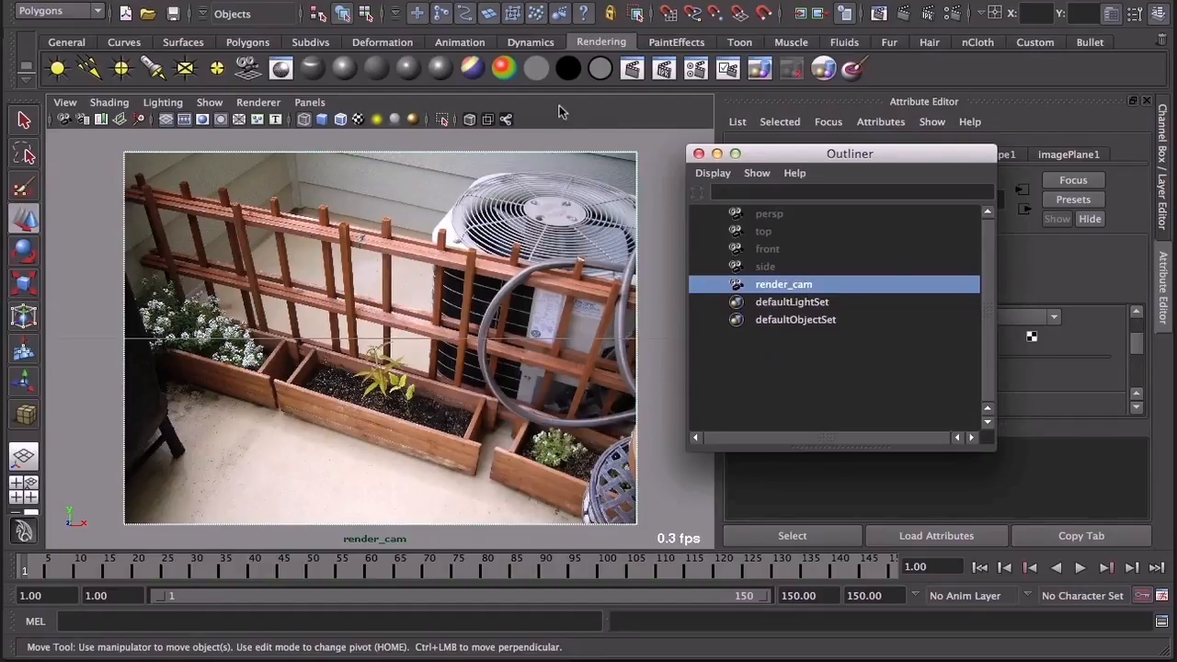
# Step: Return to the four-view layout and set render_cam's Translate Y to 180
pyautogui.press('space')
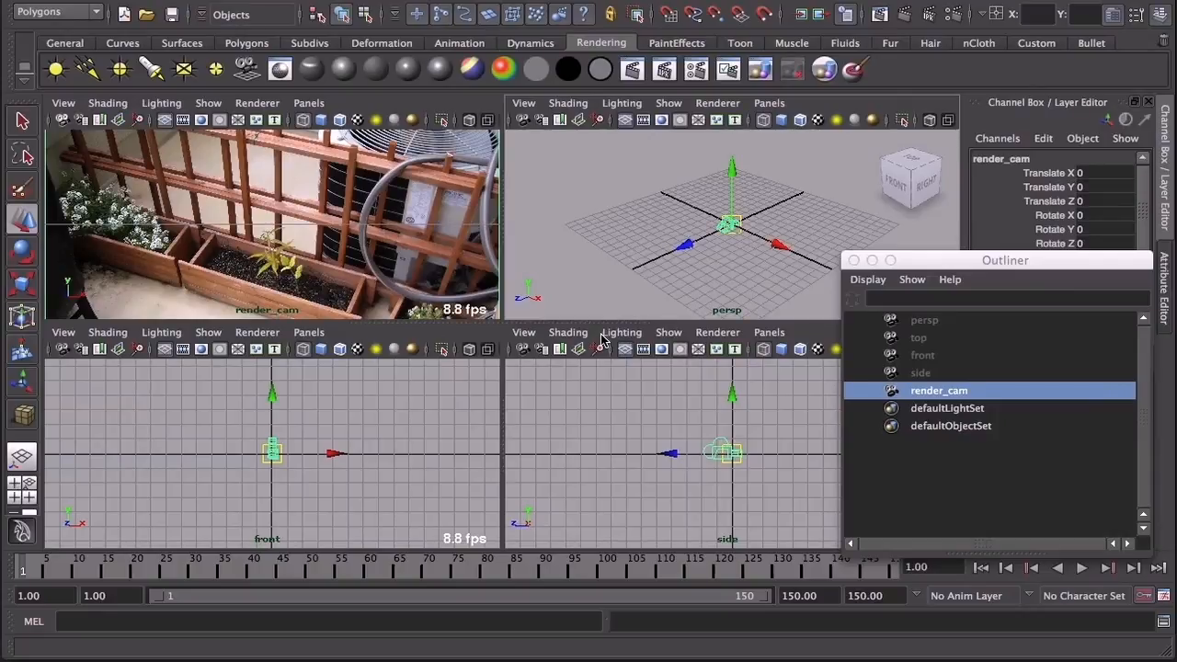
pyautogui.doubleClick(1094, 187)
pyautogui.press('Return')
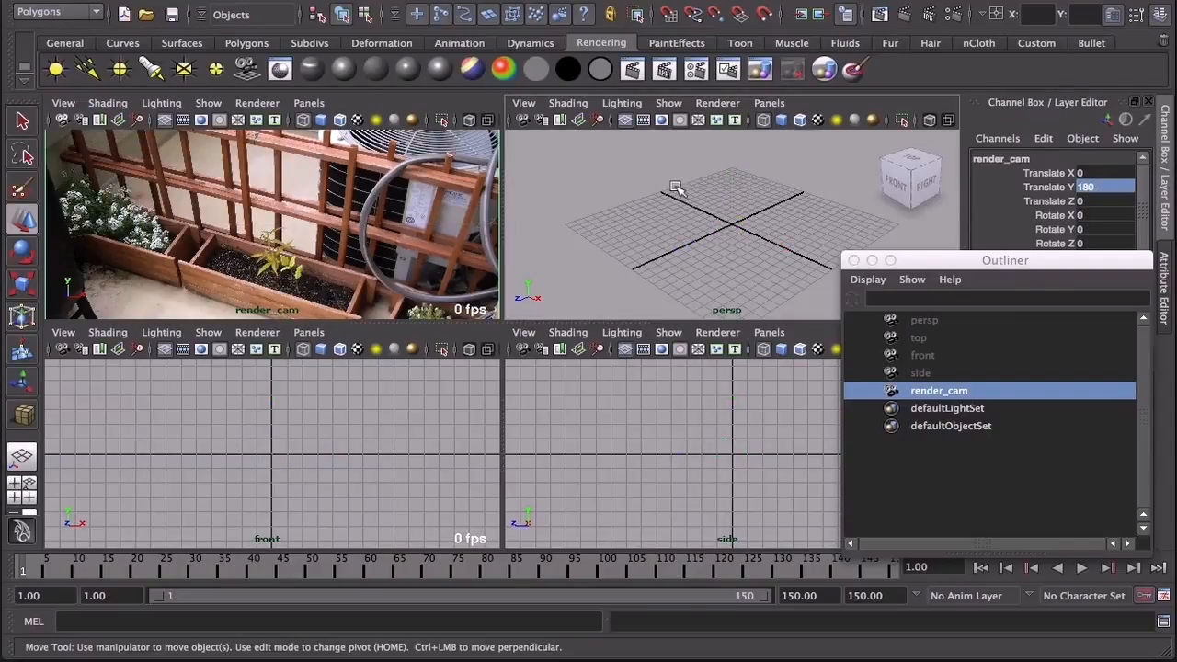
pyautogui.scroll(-10, 718, 213)
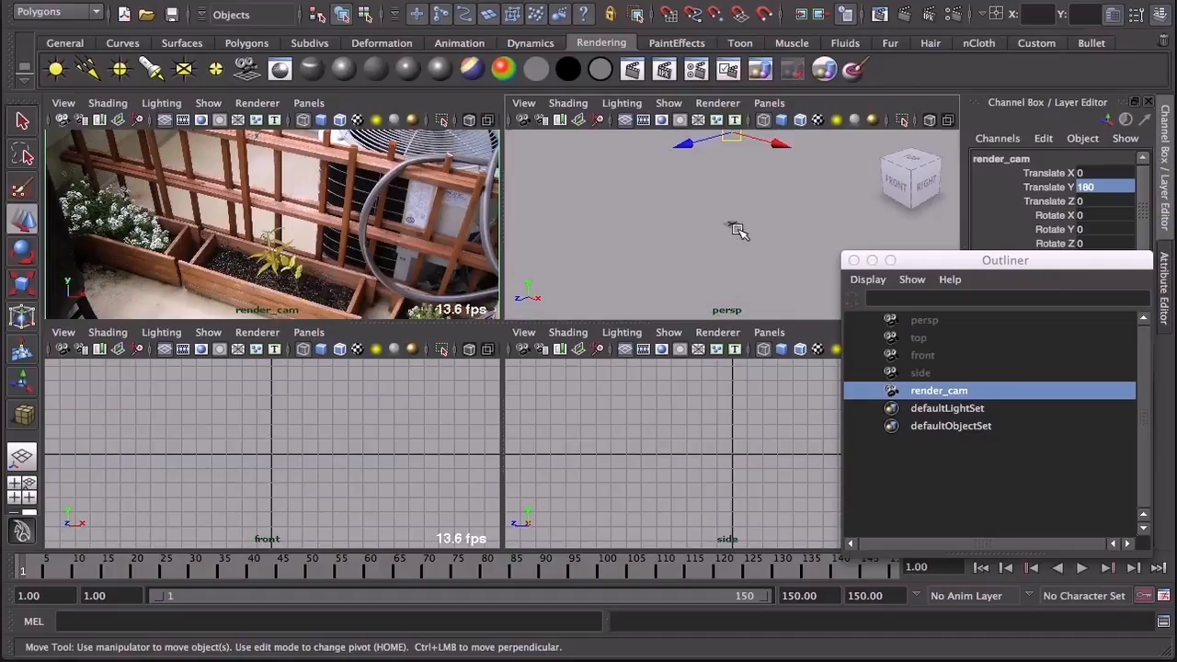
pyautogui.keyDown('alt'); pyautogui.moveTo(728, 200); pyautogui.dragTo(678, 268); pyautogui.keyUp('alt')
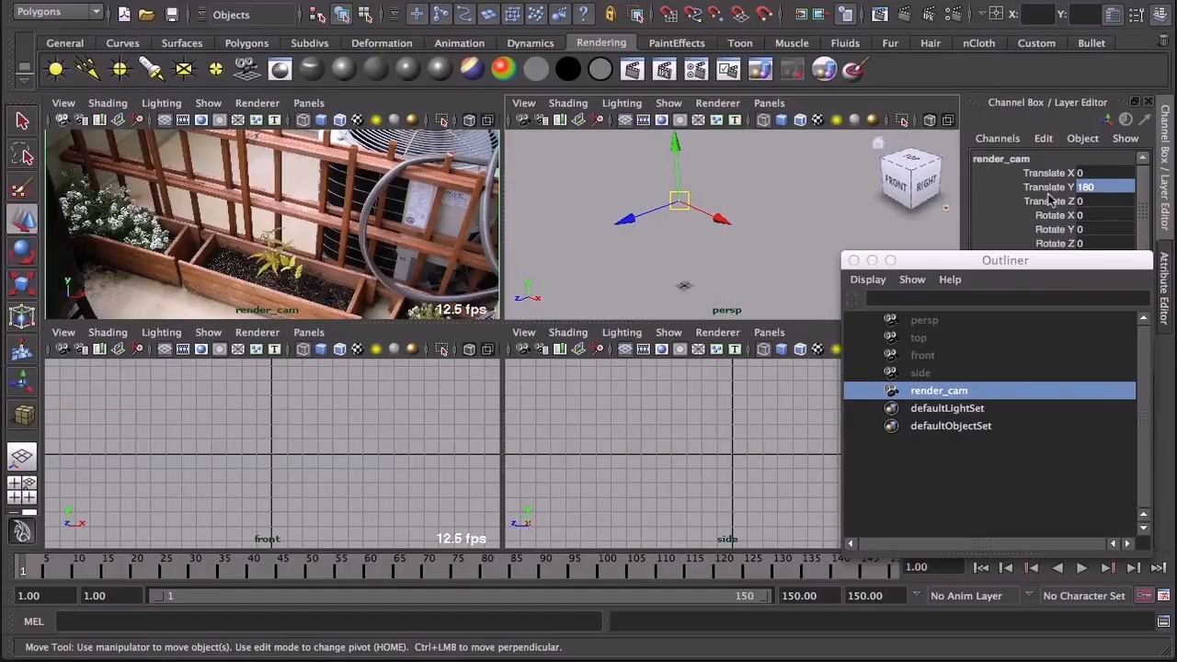
# Step: Set render_cam's Translate Y to 18
pyautogui.doubleClick(1108, 187)
pyautogui.write('1')
pyautogui.press('Return')
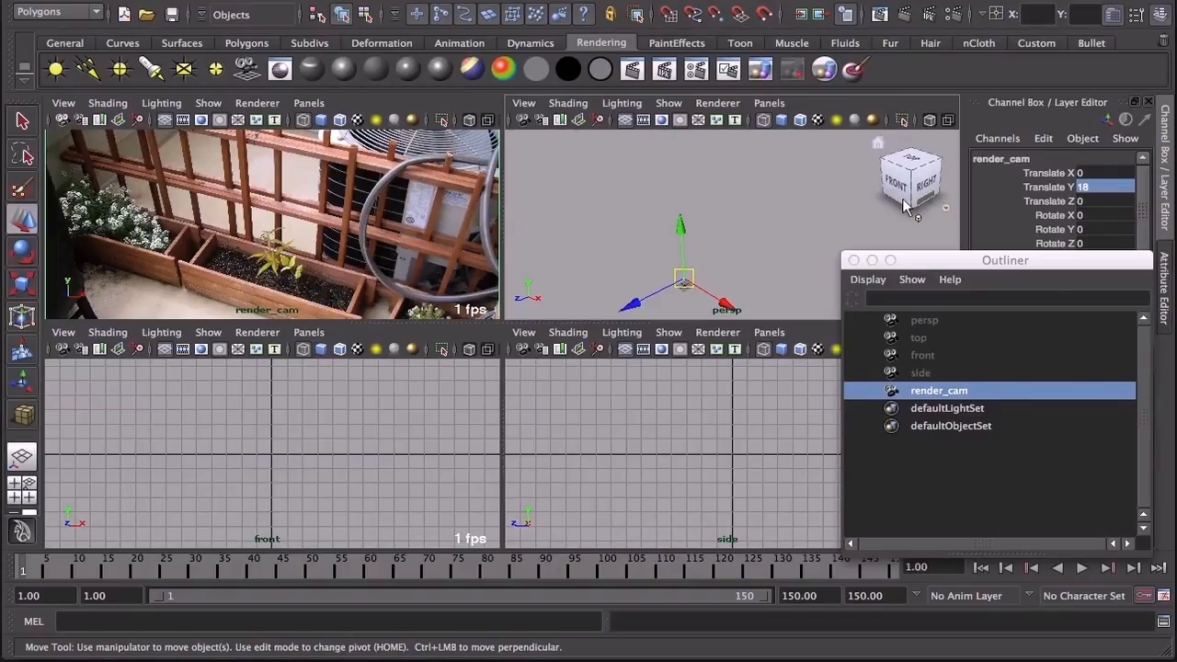
pyautogui.keyDown('alt'); pyautogui.moveTo(732, 274); pyautogui.dragTo(721, 232); pyautogui.keyUp('alt')
pyautogui.keyDown('alt'); pyautogui.moveTo(653, 281); pyautogui.dragTo(695, 289, button='right'); pyautogui.keyUp('alt')
pyautogui.keyDown('alt'); pyautogui.moveTo(682, 287); pyautogui.dragTo(841, 129, button='middle'); pyautogui.keyUp('alt')
pyautogui.keyDown('alt'); pyautogui.moveTo(731, 208); pyautogui.dragTo(700, 226); pyautogui.keyUp('alt')
pyautogui.keyDown('alt'); pyautogui.moveTo(717, 271); pyautogui.dragTo(846, 306, button='right'); pyautogui.keyUp('alt')
pyautogui.keyDown('alt'); pyautogui.moveTo(750, 228); pyautogui.dragTo(677, 218, button='middle'); pyautogui.keyUp('alt')
pyautogui.keyDown('alt'); pyautogui.moveTo(622, 221); pyautogui.dragTo(690, 193); pyautogui.keyUp('alt')
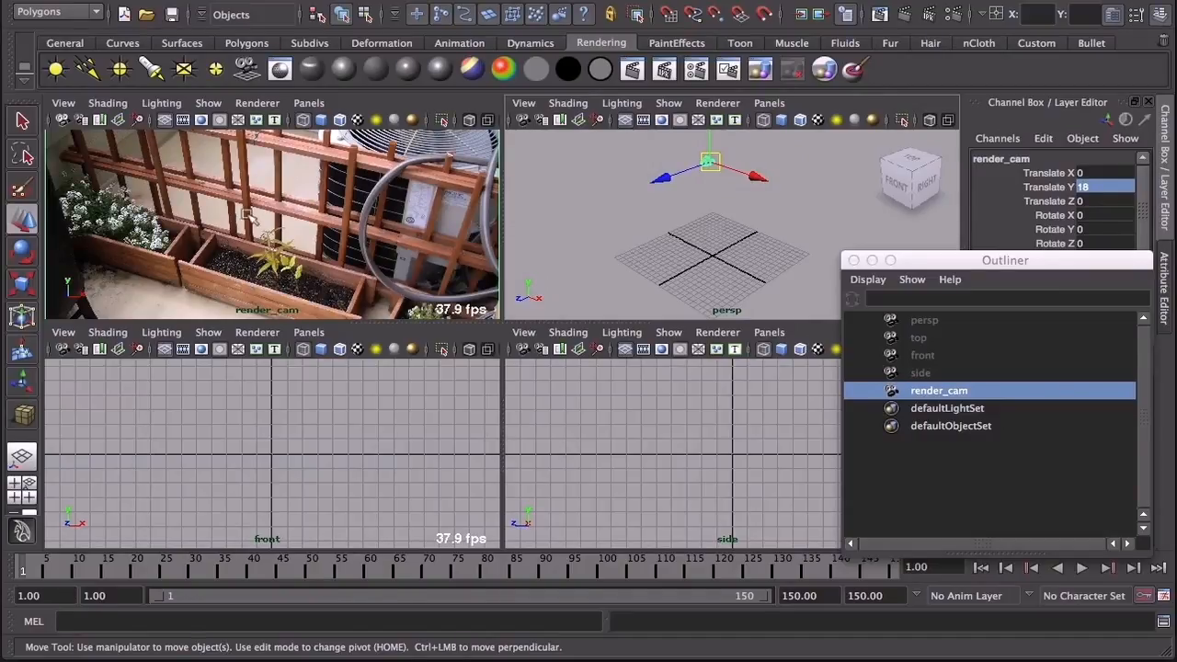
# Step: Create a polygon plane about 33.5 by 30.7 units over the grid in the perspective view
pyautogui.click(690, 246)
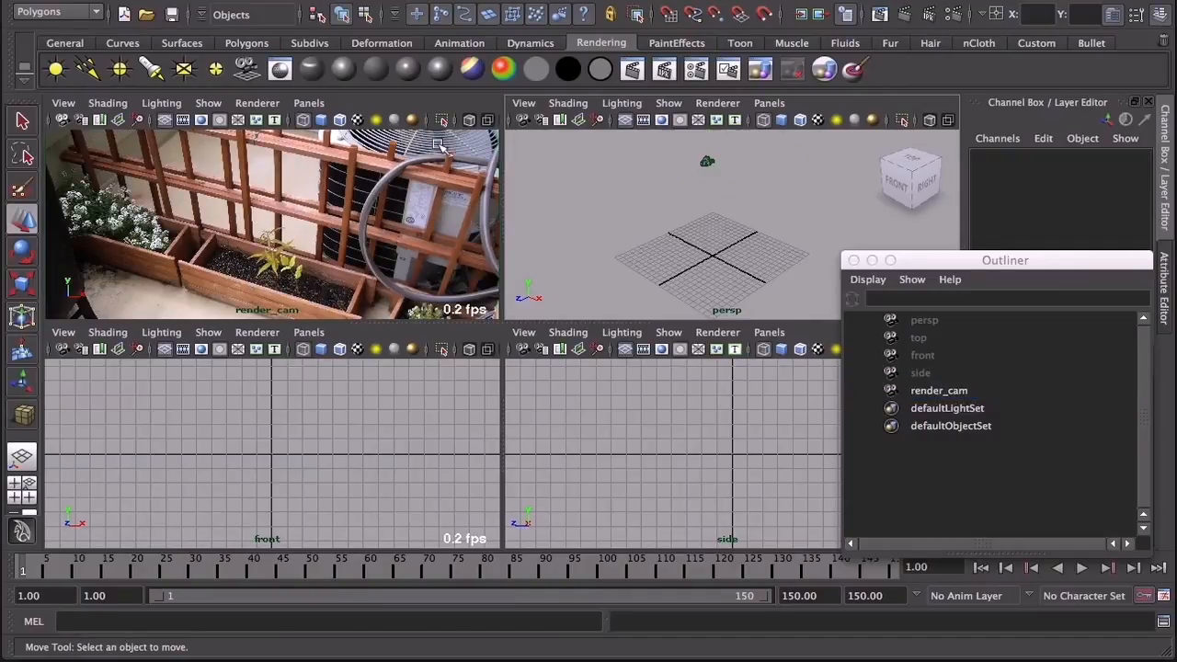
pyautogui.click(241, 43)
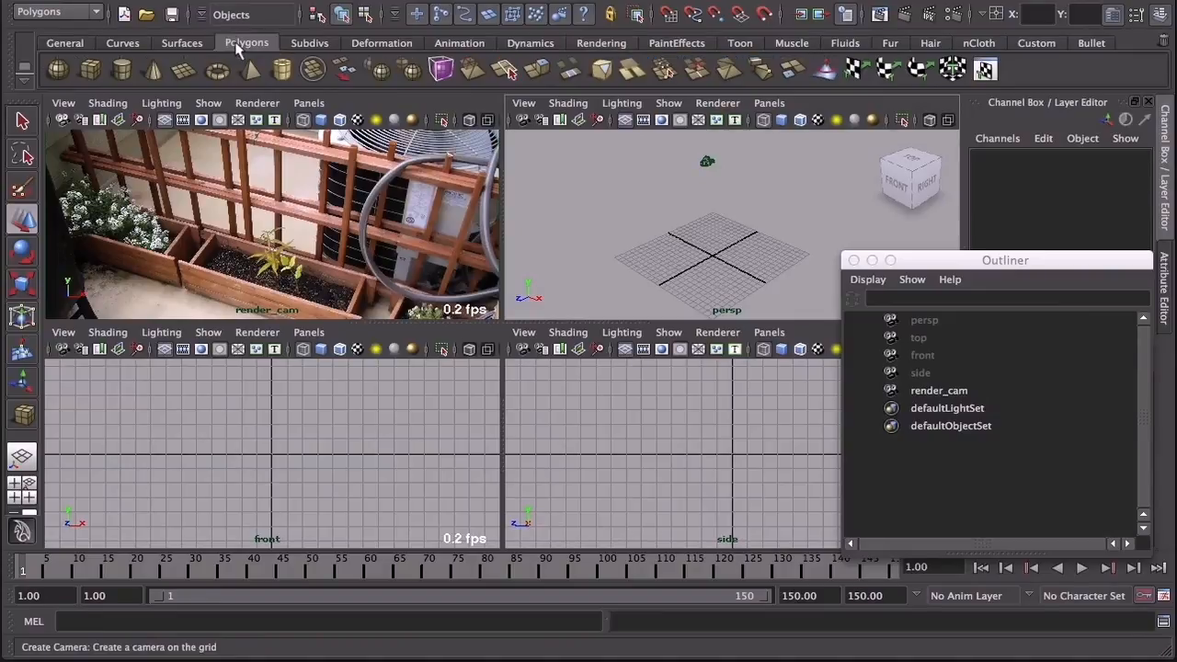
pyautogui.click(183, 70)
pyautogui.moveTo(708, 205)
pyautogui.mouseDown()
pyautogui.moveTo(776, 276)
pyautogui.moveTo(735, 312)
pyautogui.moveTo(738, 326)
pyautogui.mouseUp()
# Step: Set the plane's width and height to 70 and its width and height subdivisions to 20
pyautogui.moveTo(968, 261); pyautogui.dragTo(552, 252)
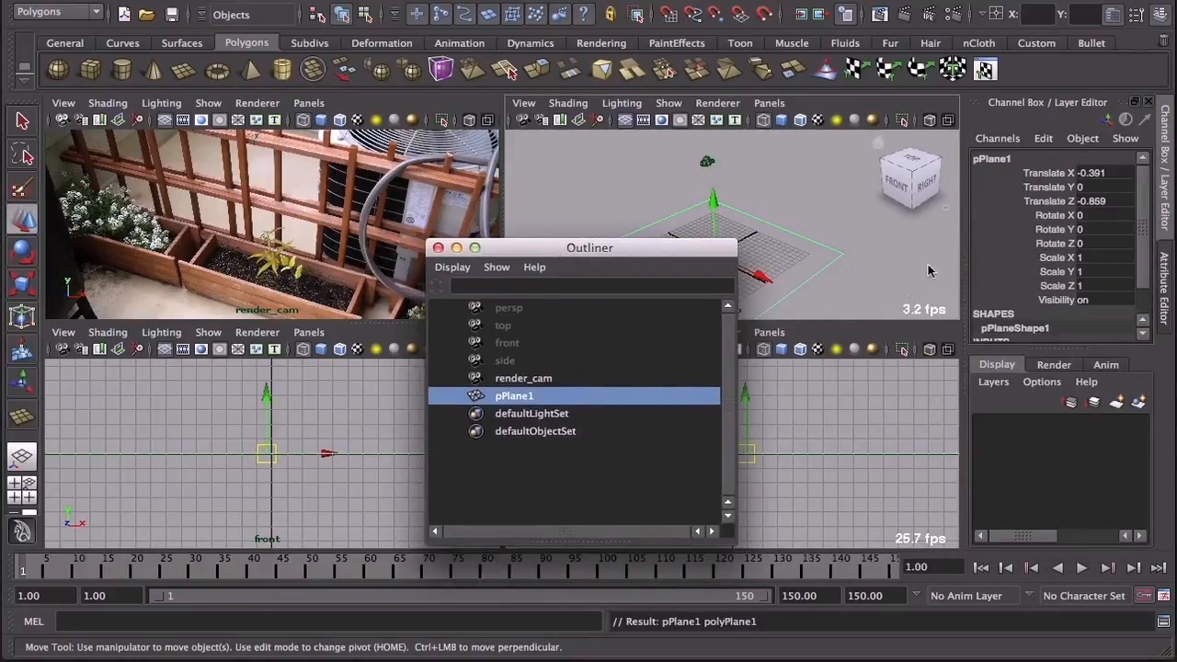
pyautogui.scroll(-1, 1150, 211)
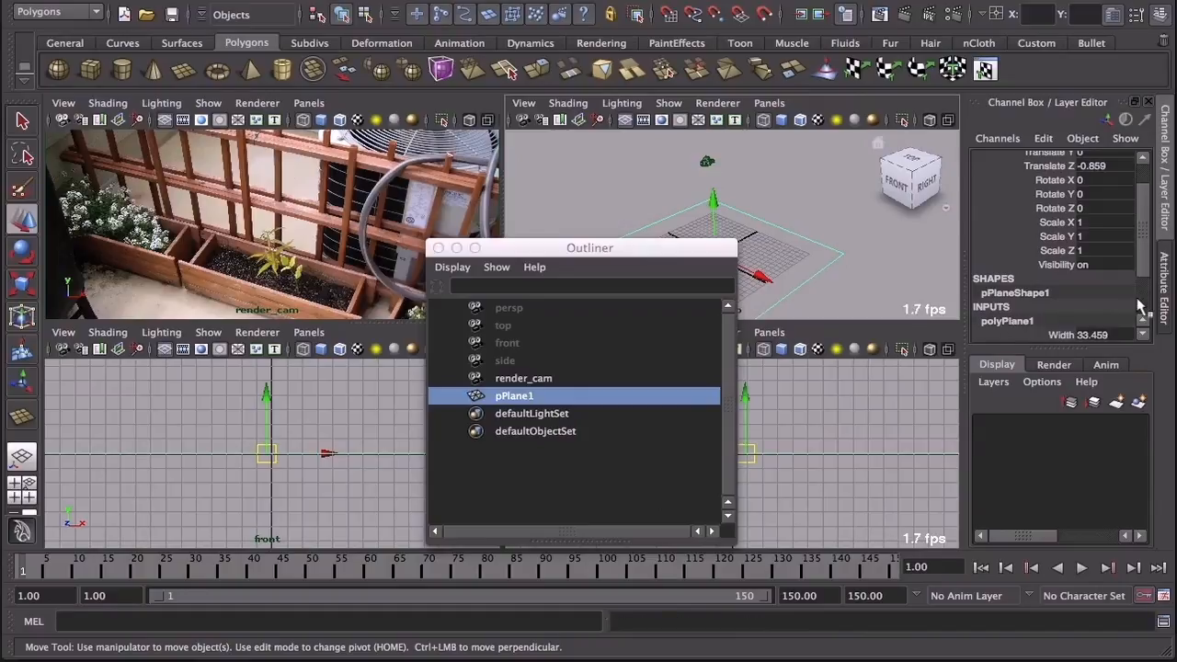
pyautogui.scroll(-3, 1147, 276)
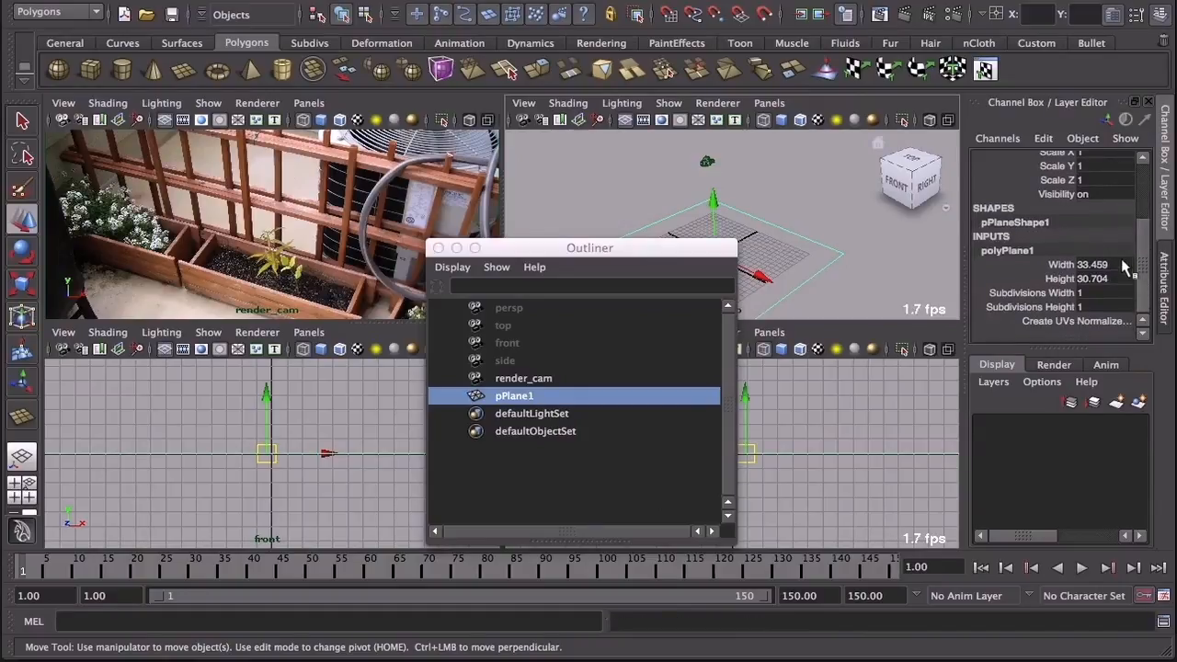
pyautogui.click(1121, 266)
pyautogui.keyDown('shift'); pyautogui.click(1123, 281); pyautogui.keyUp('shift')
pyautogui.write('70')
pyautogui.press('Return')
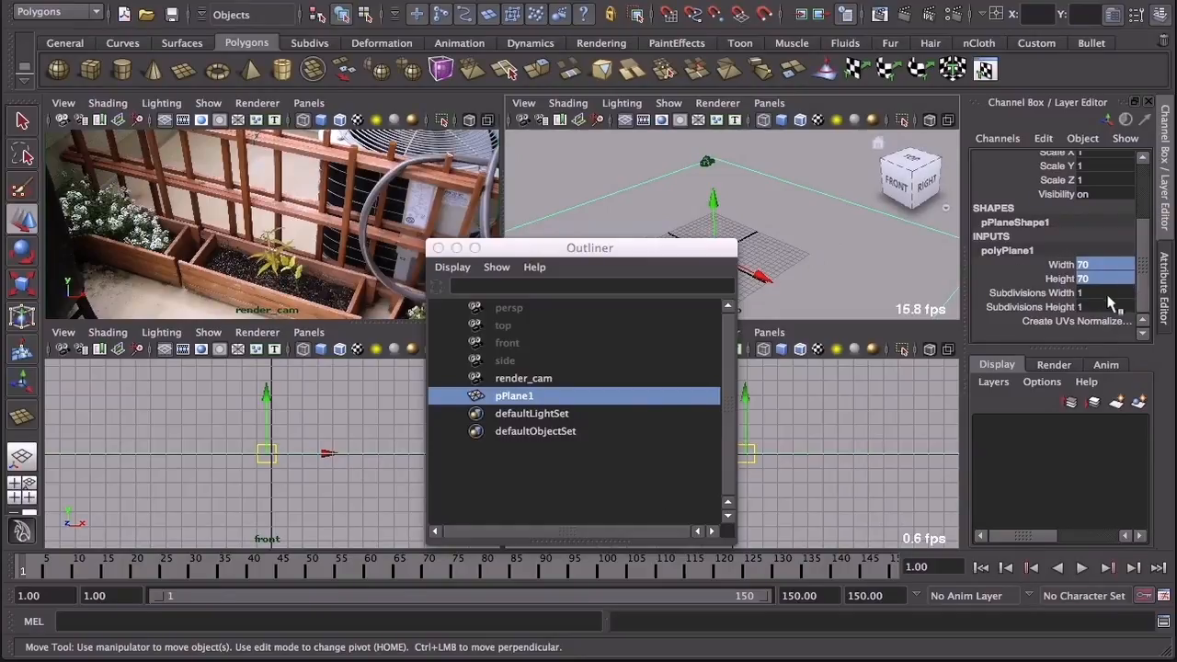
pyautogui.click(1094, 294)
pyautogui.keyDown('shift'); pyautogui.click(1093, 306); pyautogui.keyUp('shift')
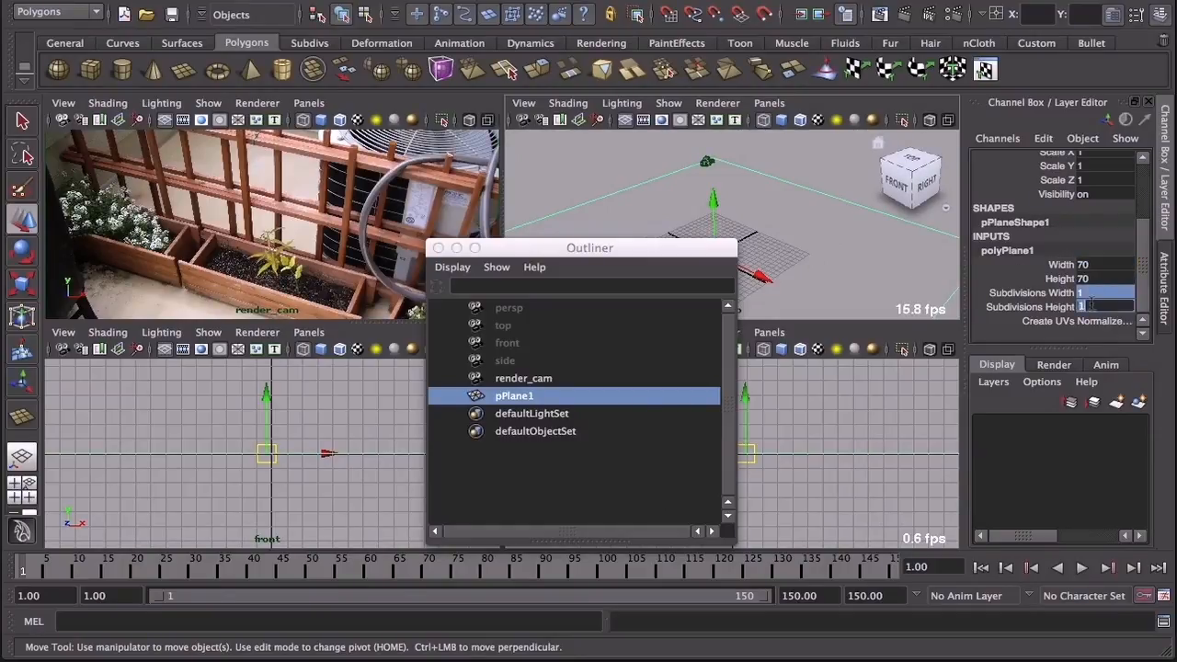
pyautogui.write('20')
pyautogui.press('Return')
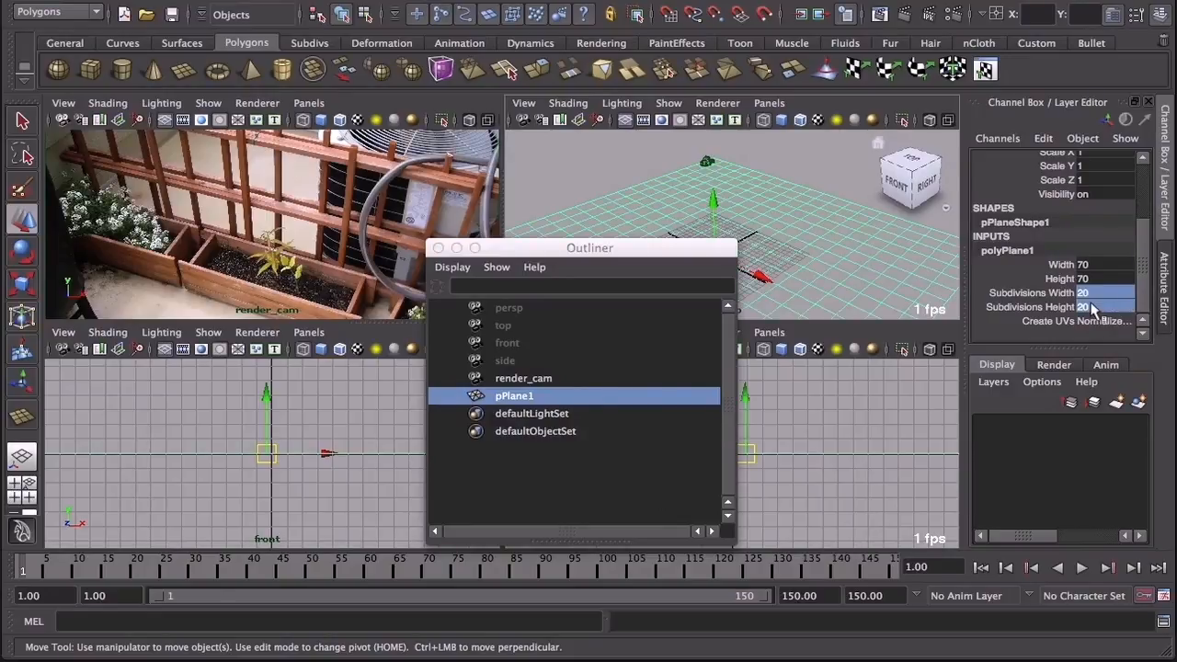
# Step: Rename the polygon plane as floor
pyautogui.moveTo(563, 252); pyautogui.dragTo(992, 236)
pyautogui.moveTo(854, 302); pyautogui.dragTo(976, 303)
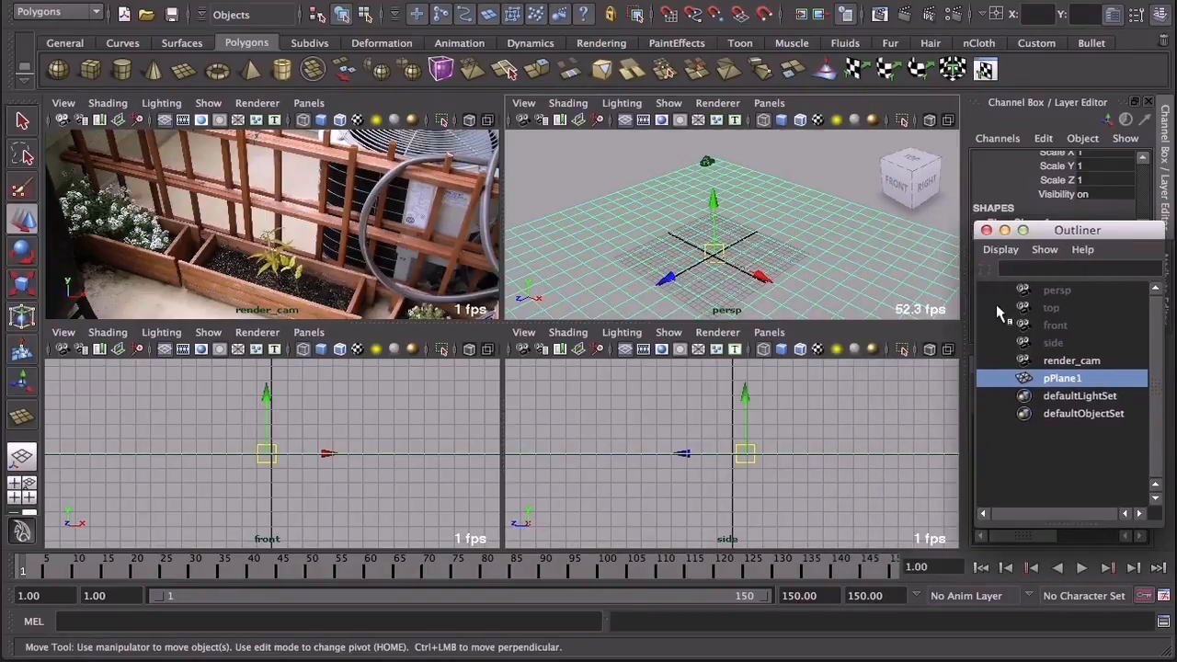
pyautogui.click(1071, 379)
pyautogui.doubleClick(1057, 378)
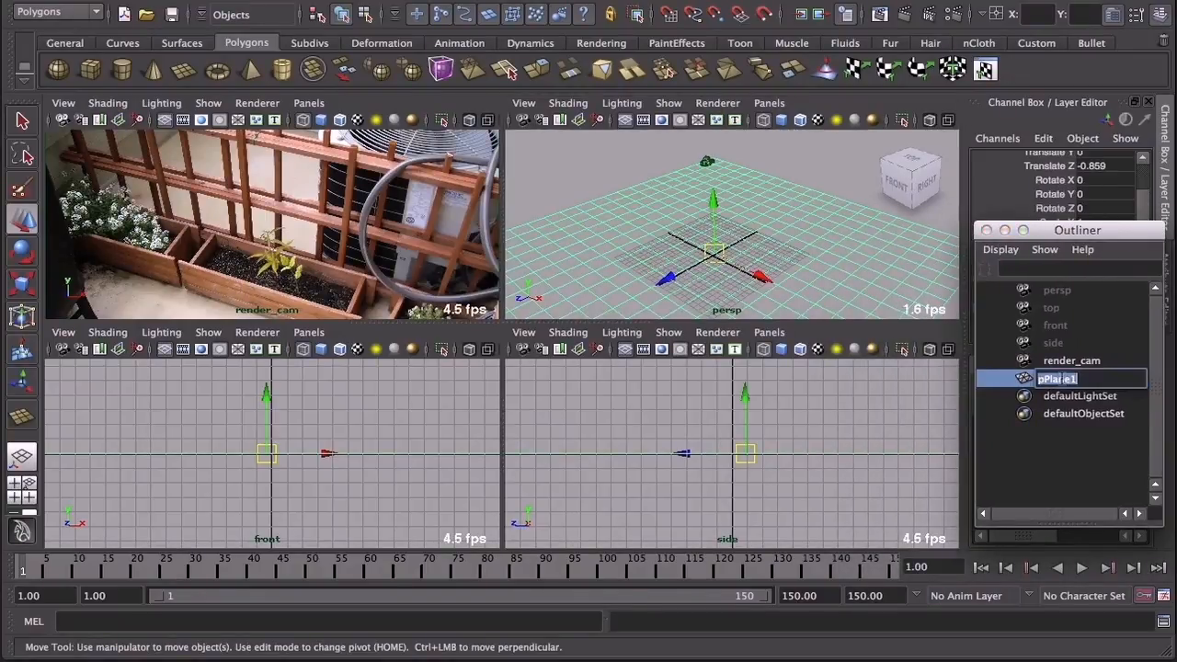
pyautogui.write('floor')
pyautogui.press('Return')
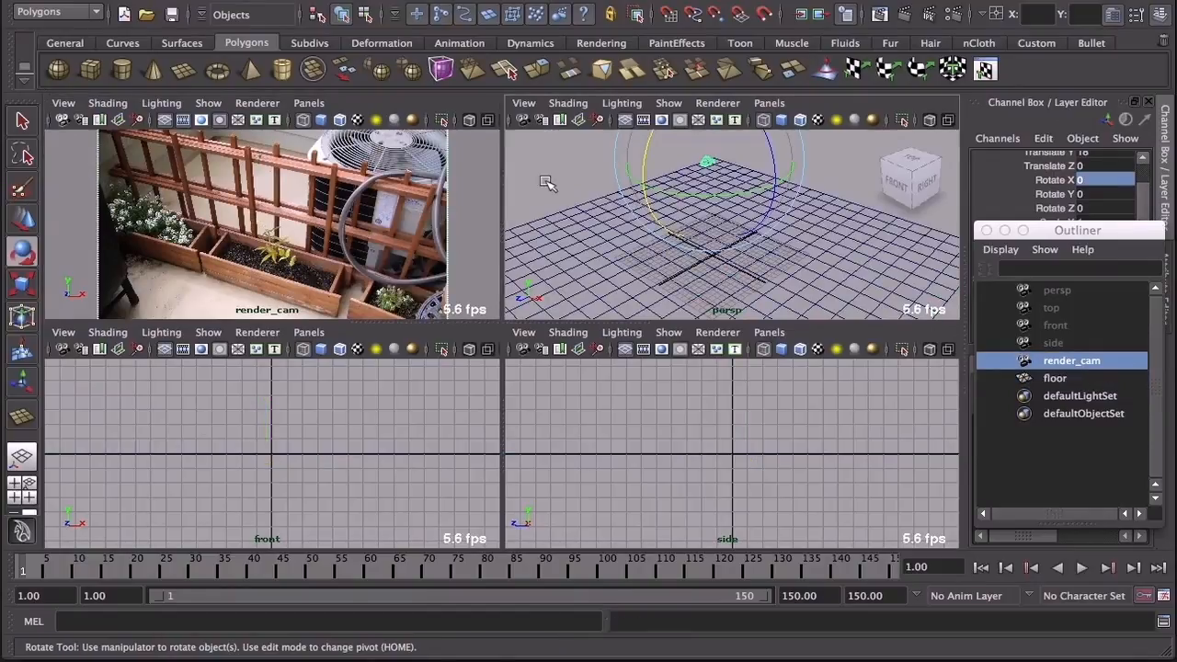
# Step: Tilt render_cam to about -38.9 degrees in X and move it to about -20.9 in X and 0.69 in Z
pyautogui.click(1112, 369)
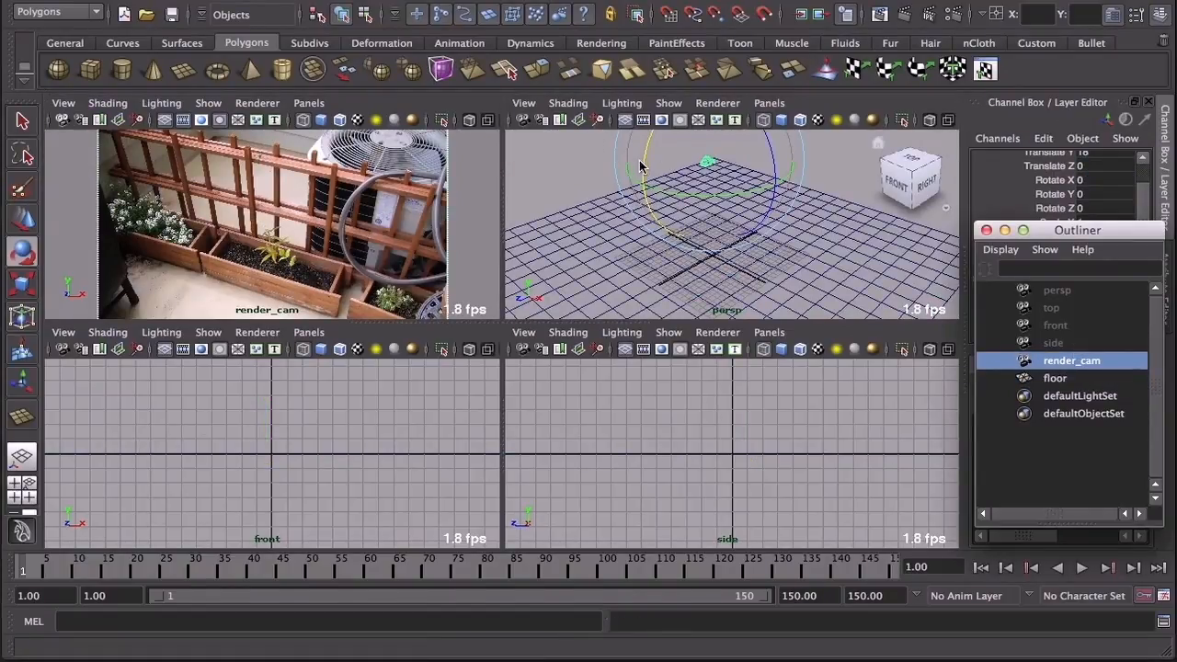
pyautogui.moveTo(646, 162); pyautogui.dragTo(676, 106)
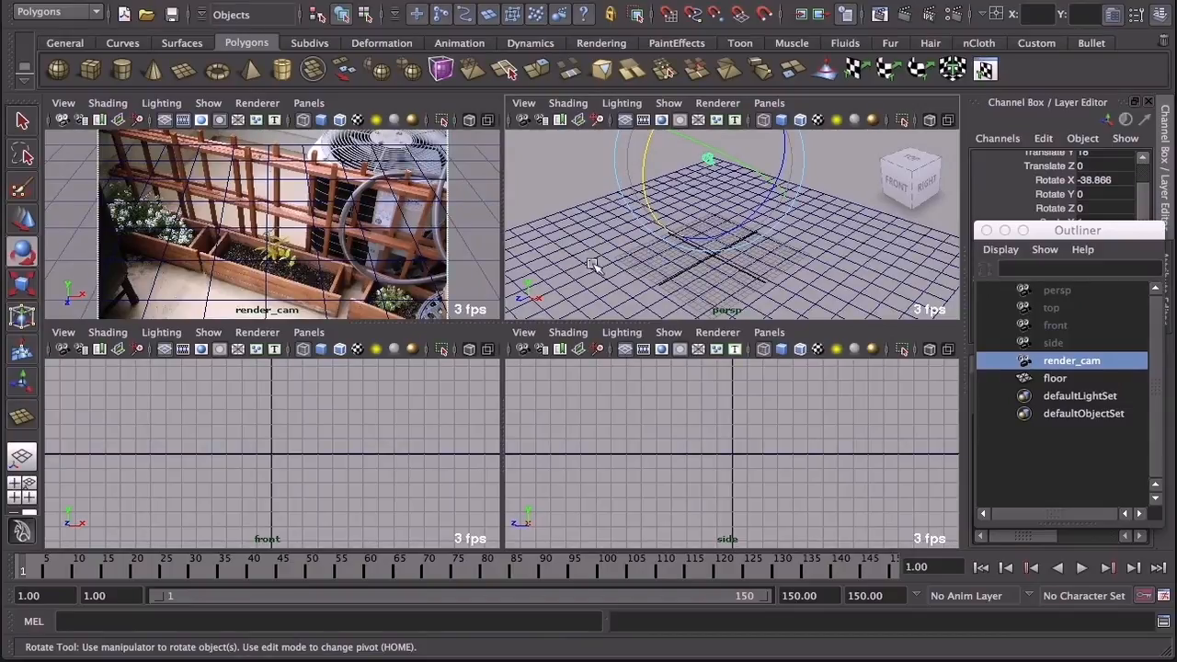
pyautogui.press('w')
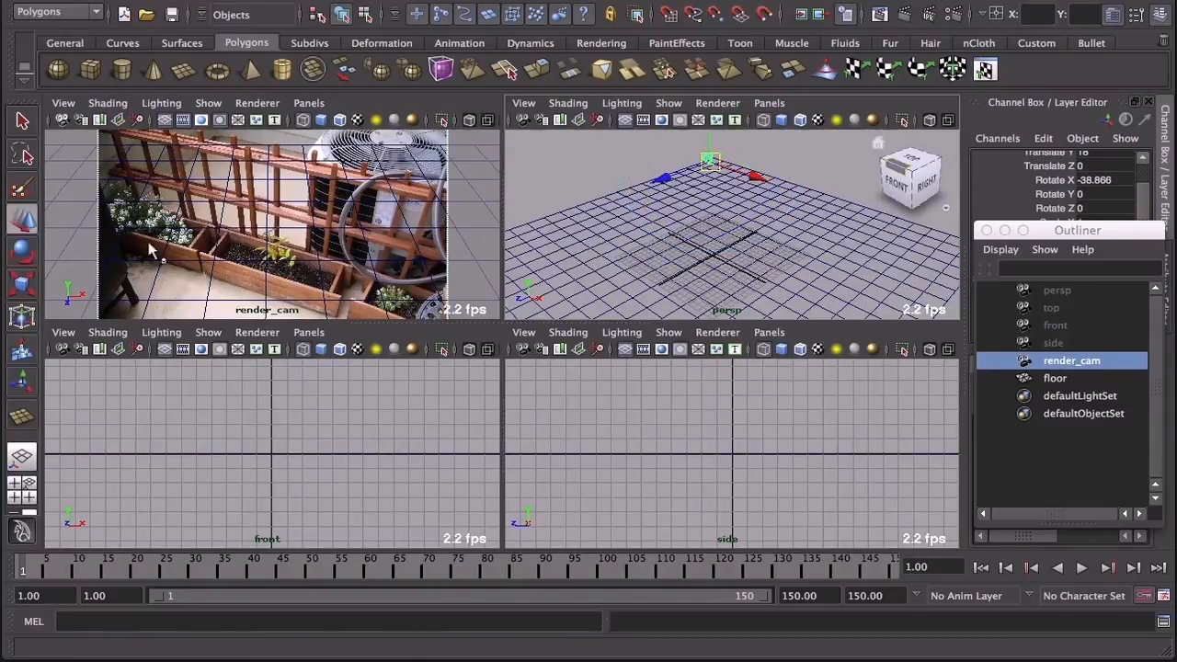
pyautogui.click(19, 227)
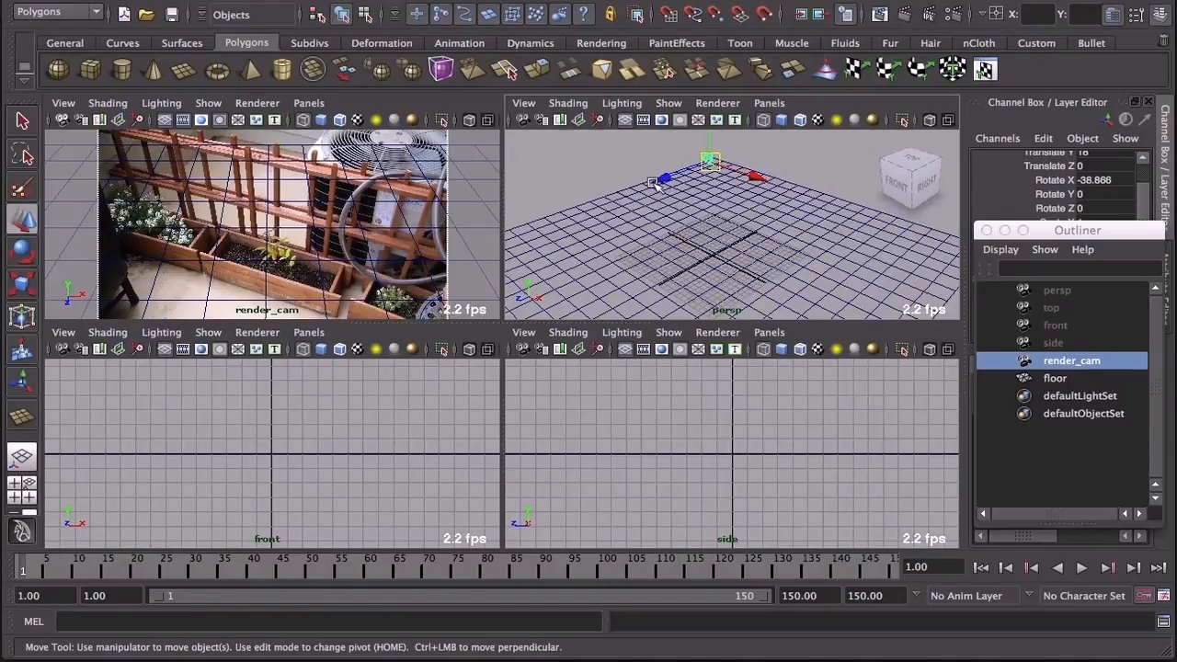
pyautogui.moveTo(653, 184)
pyautogui.mouseDown()
pyautogui.moveTo(761, 181)
pyautogui.moveTo(655, 181)
pyautogui.mouseUp()
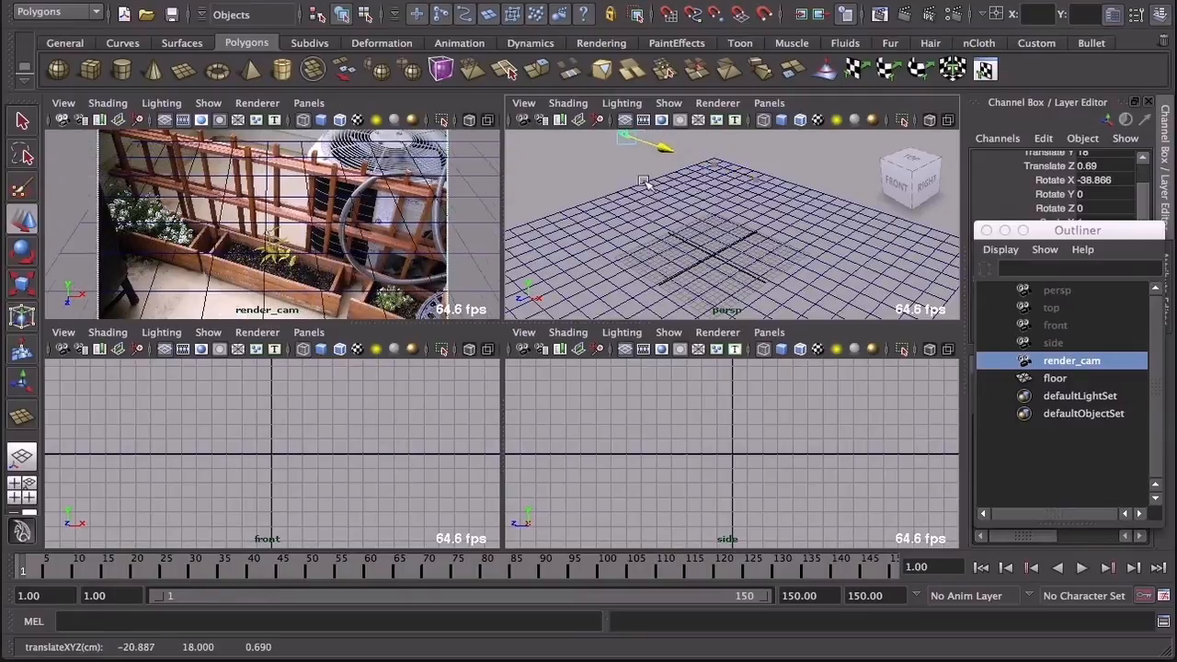
# Step: Check the floor grid against the photo in a full-size render_cam view and nudge the camera further along negative X
pyautogui.press('space')
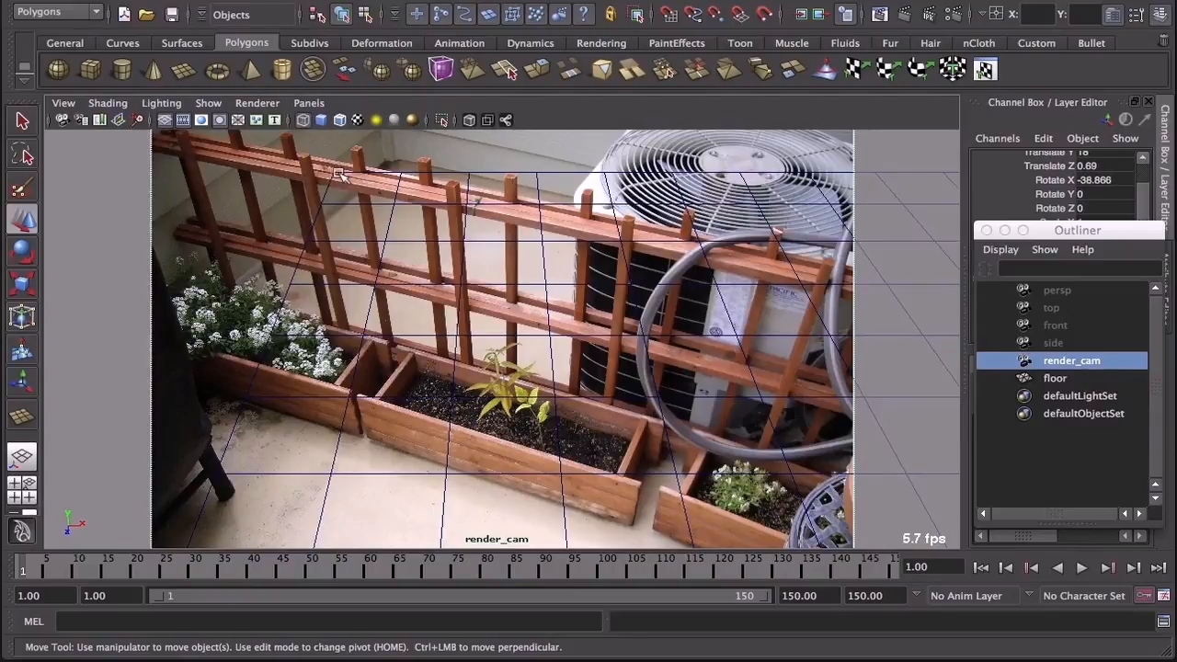
pyautogui.press('space')
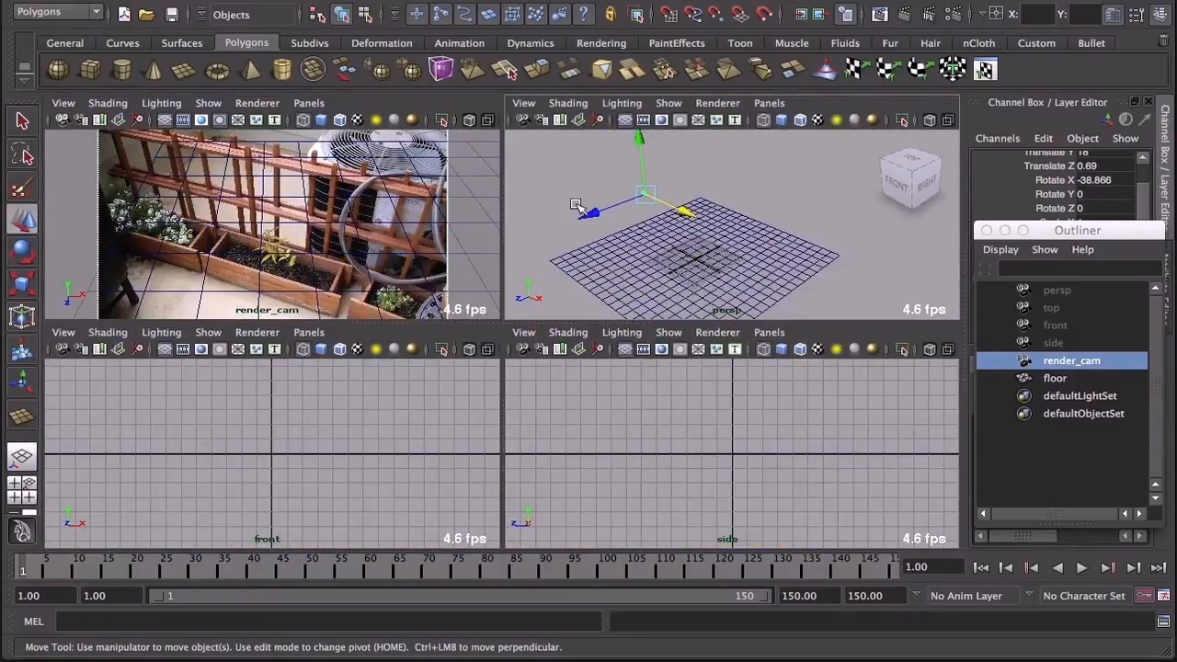
pyautogui.moveTo(692, 216); pyautogui.dragTo(675, 208)
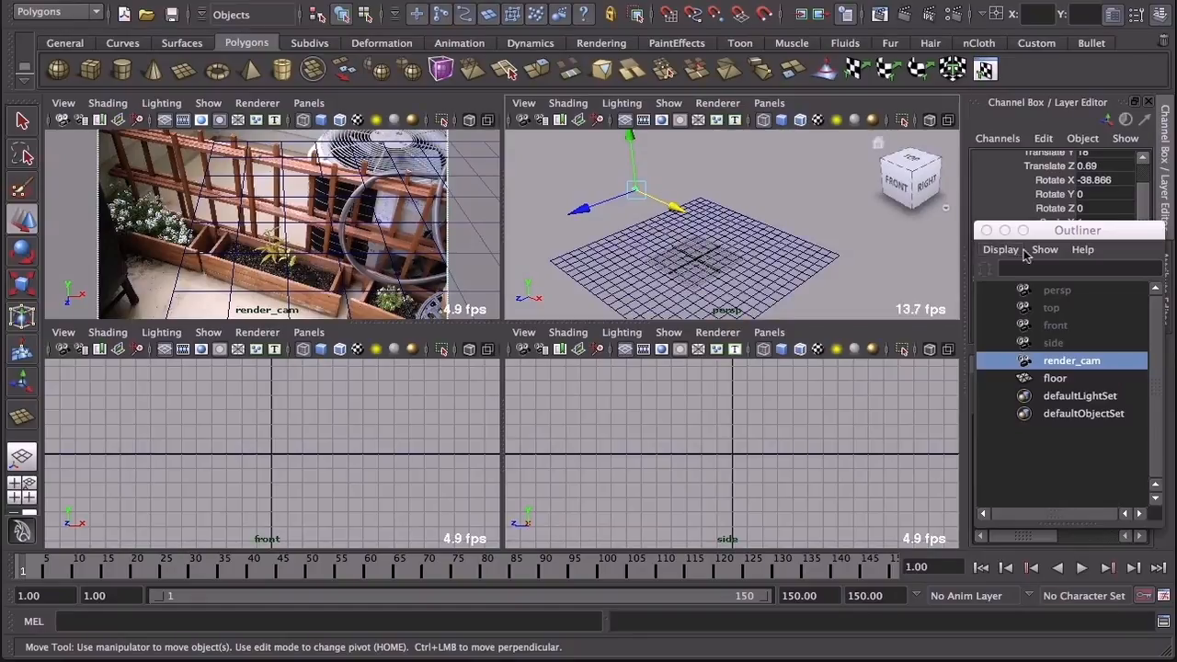
# Step: Group render_cam on its own so the camera sits under a new parent node
pyautogui.moveTo(1067, 241); pyautogui.dragTo(902, 178)
pyautogui.click(951, 302)
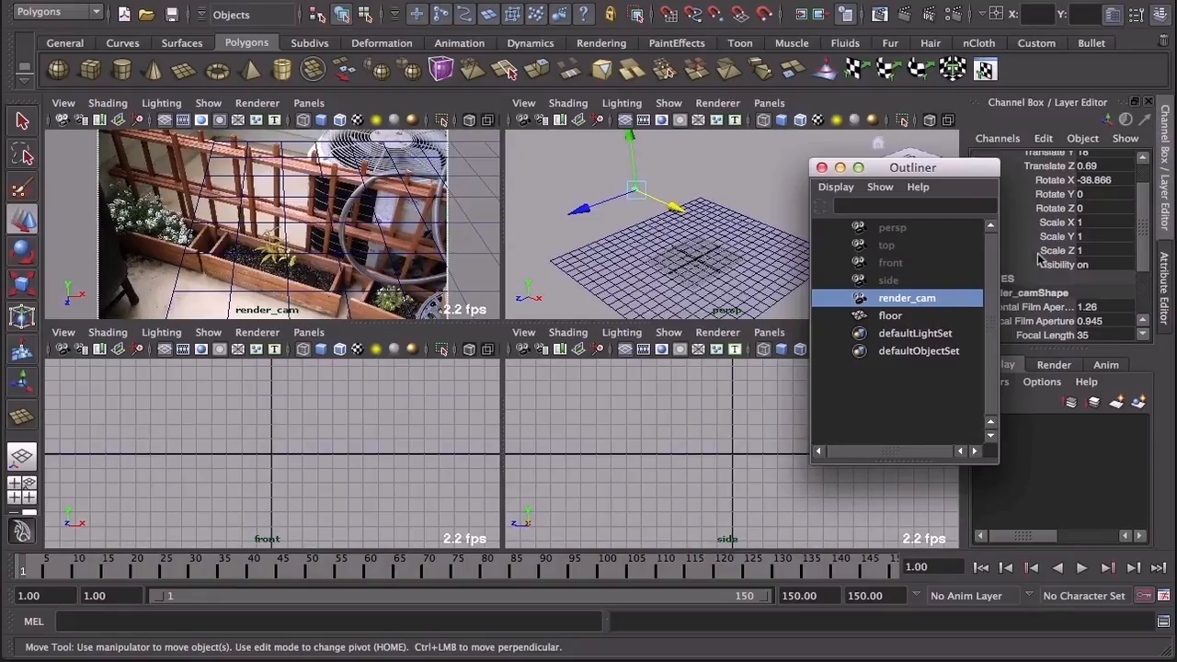
pyautogui.scroll(2, 1125, 220)
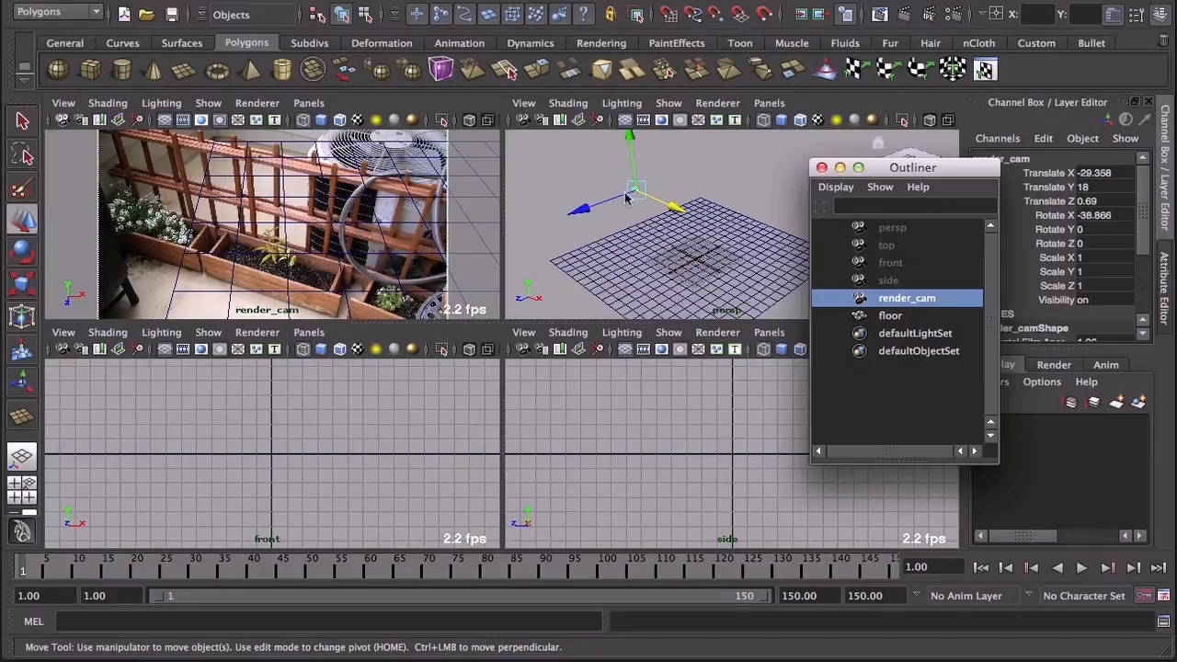
pyautogui.click(108, 1)
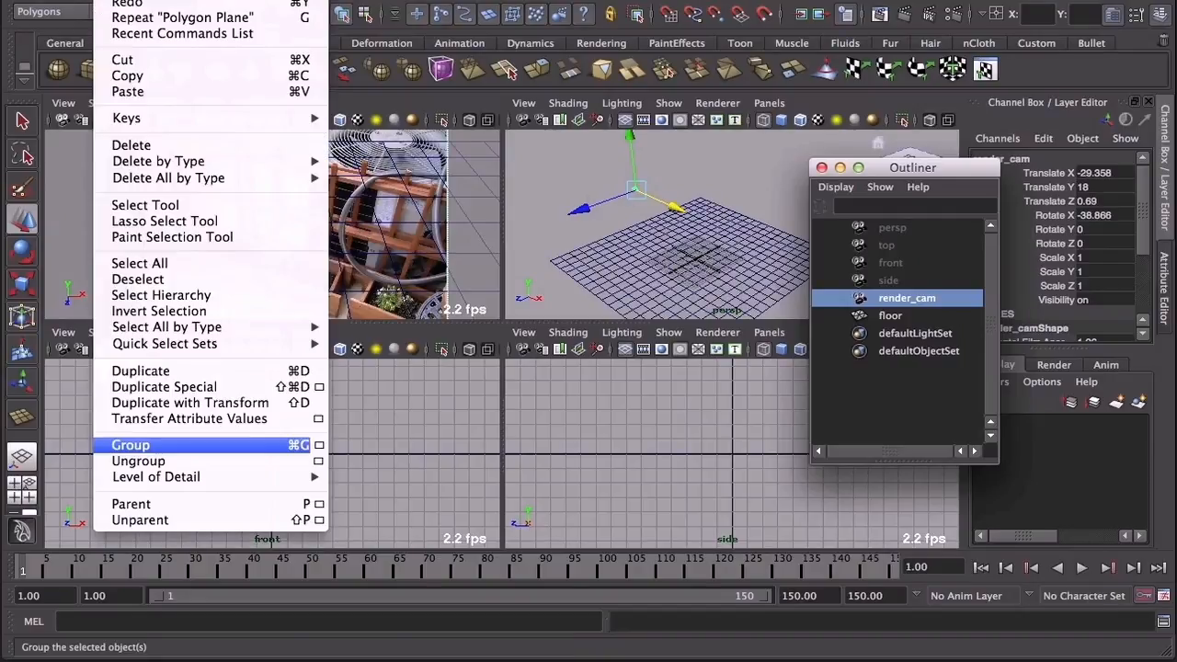
pyautogui.click(254, 449)
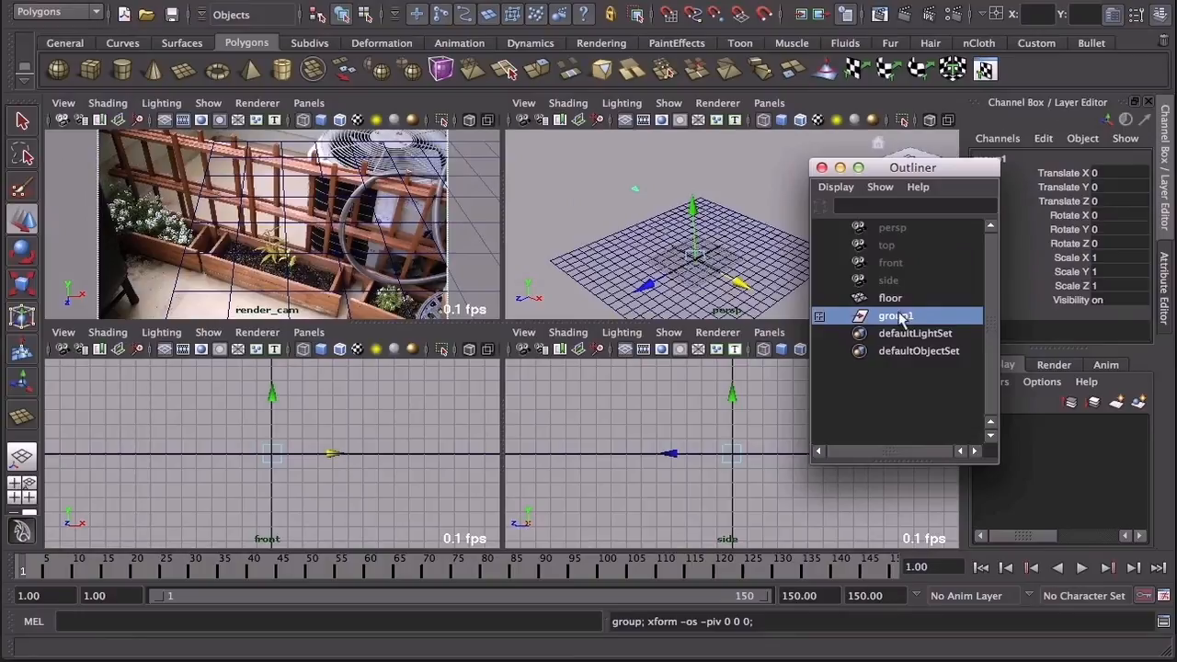
# Step: Rename the render camera's parent group as camRig
pyautogui.click(820, 317)
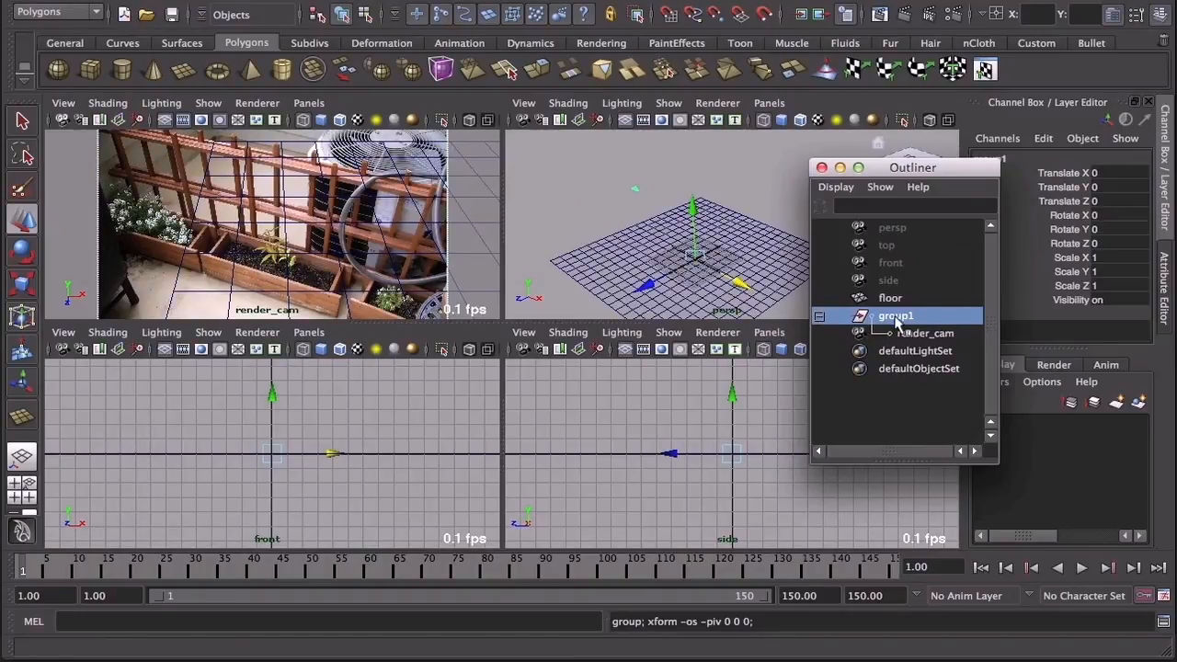
pyautogui.doubleClick(894, 317)
pyautogui.write('ca')
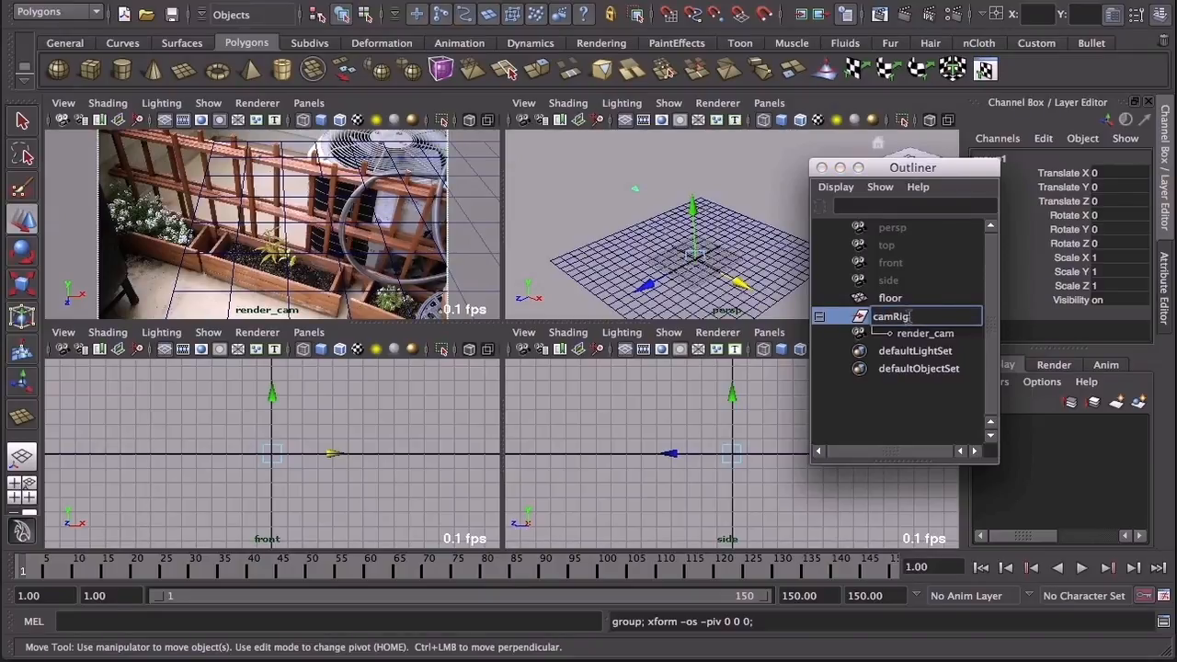
pyautogui.write('mRig')
pyautogui.press('Return')
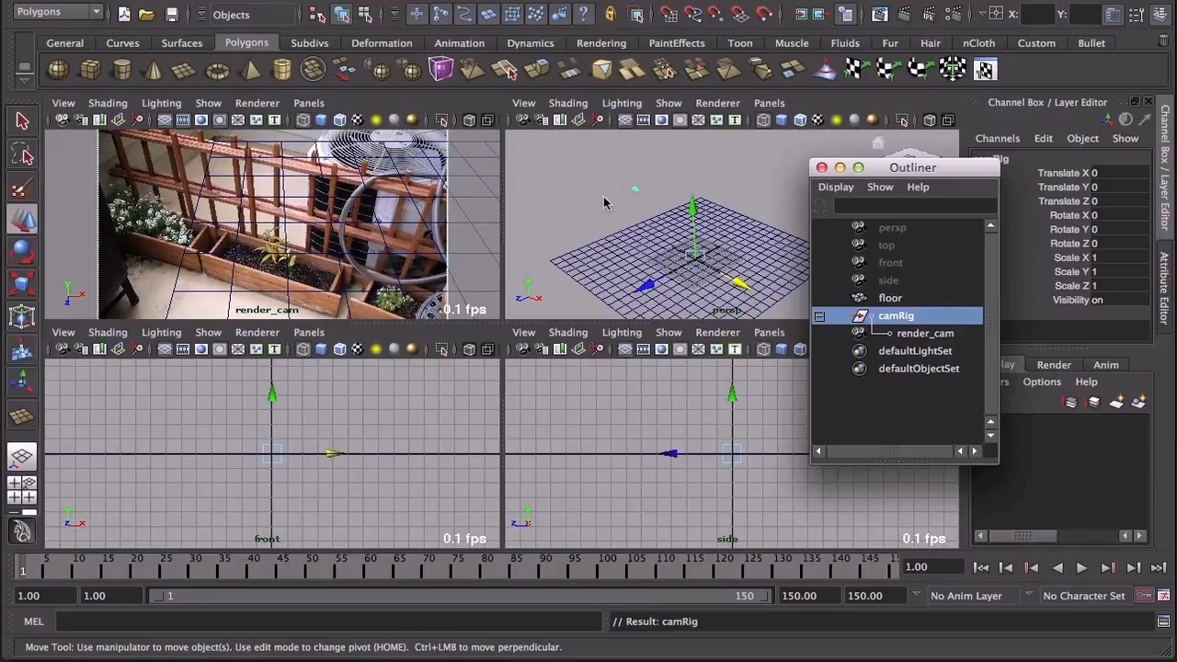
# Step: Snap camRig's pivot to the floor plane's far corner and rotate the rig to about -2.4 in X, 24.9 in Y and -0.4 in Z
pyautogui.click(699, 202)
pyautogui.press('Home')
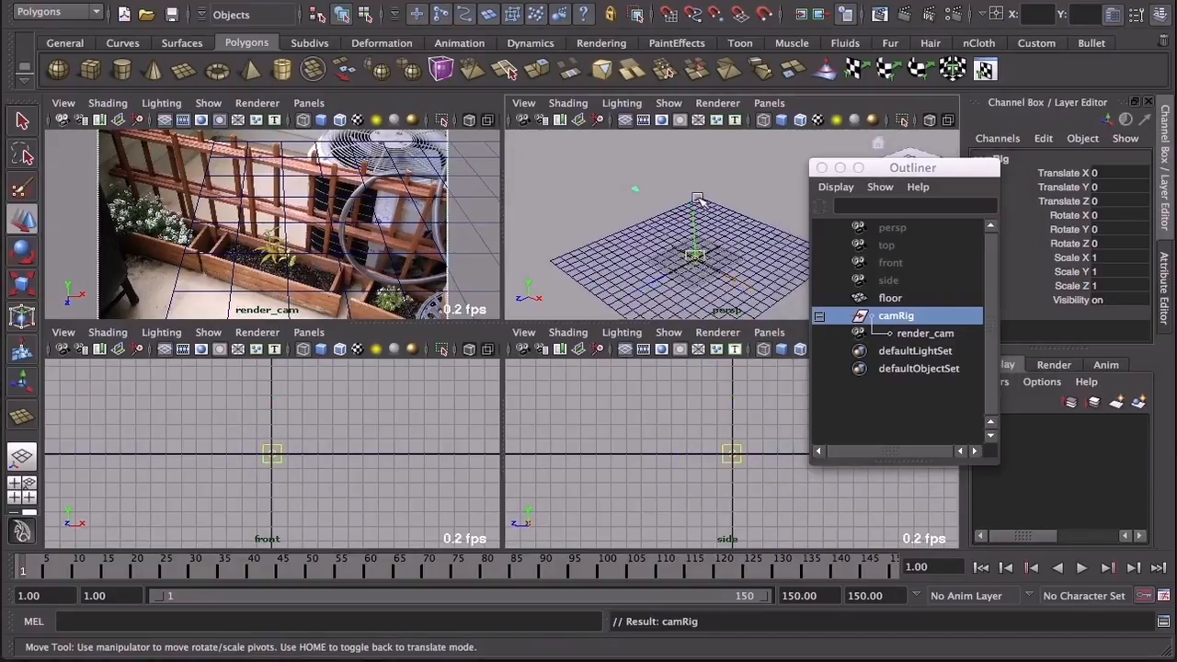
pyautogui.moveTo(699, 202); pyautogui.dragTo(701, 201)
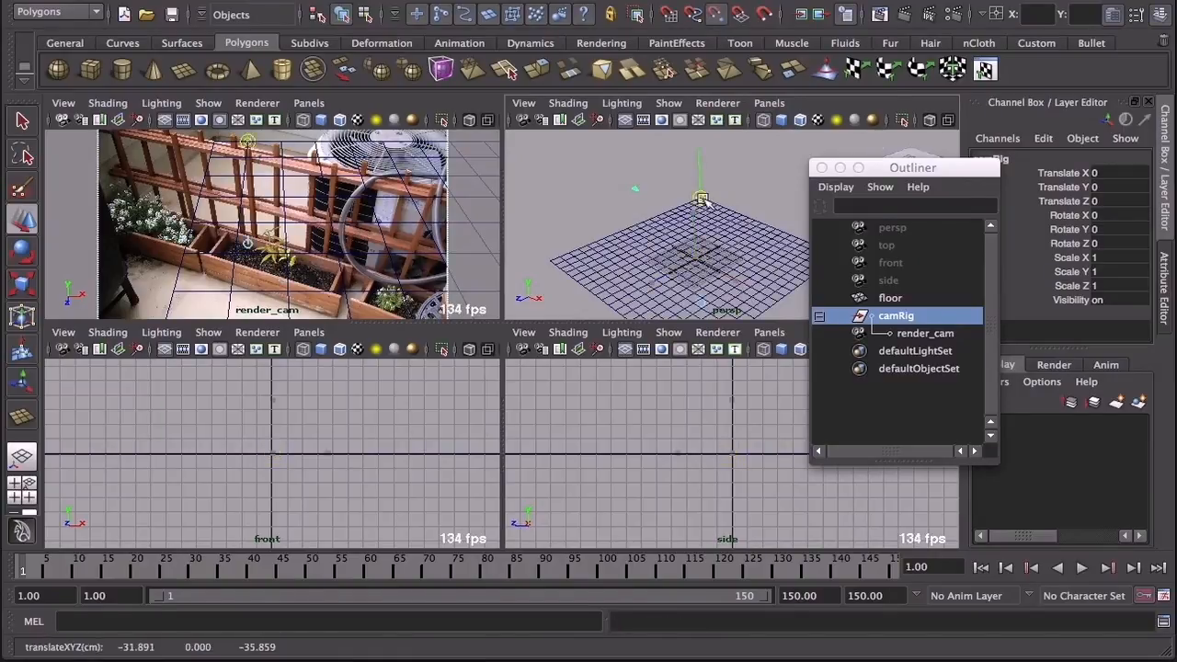
pyautogui.press('Home')
pyautogui.press('e')
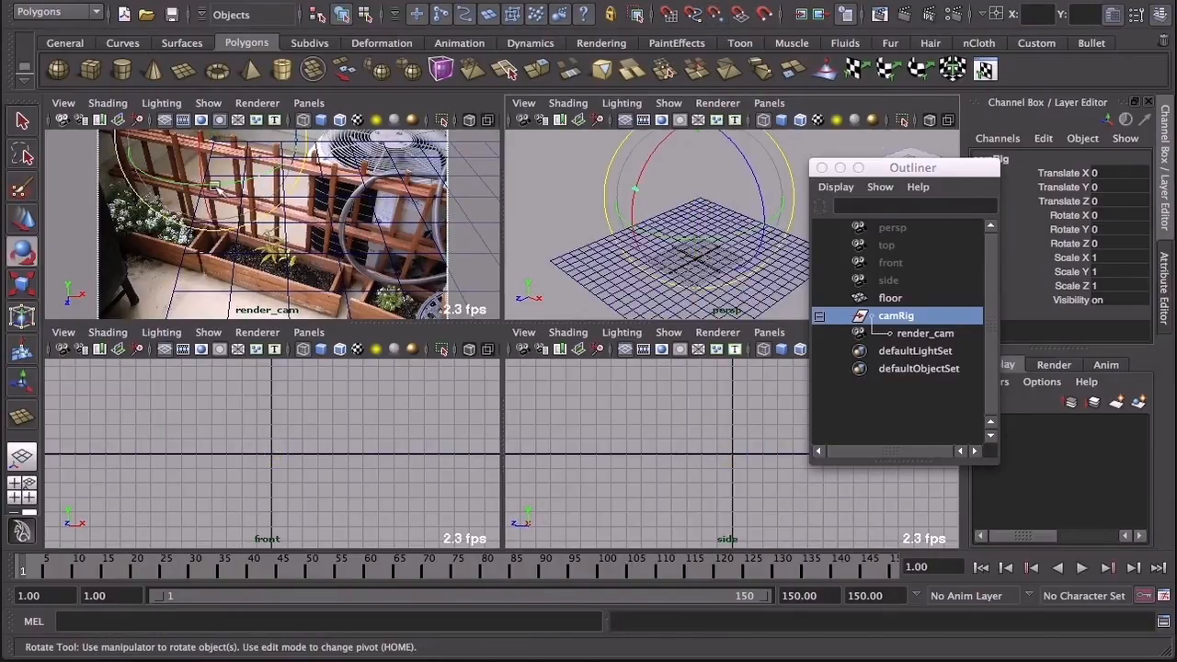
pyautogui.moveTo(658, 233); pyautogui.dragTo(697, 244)
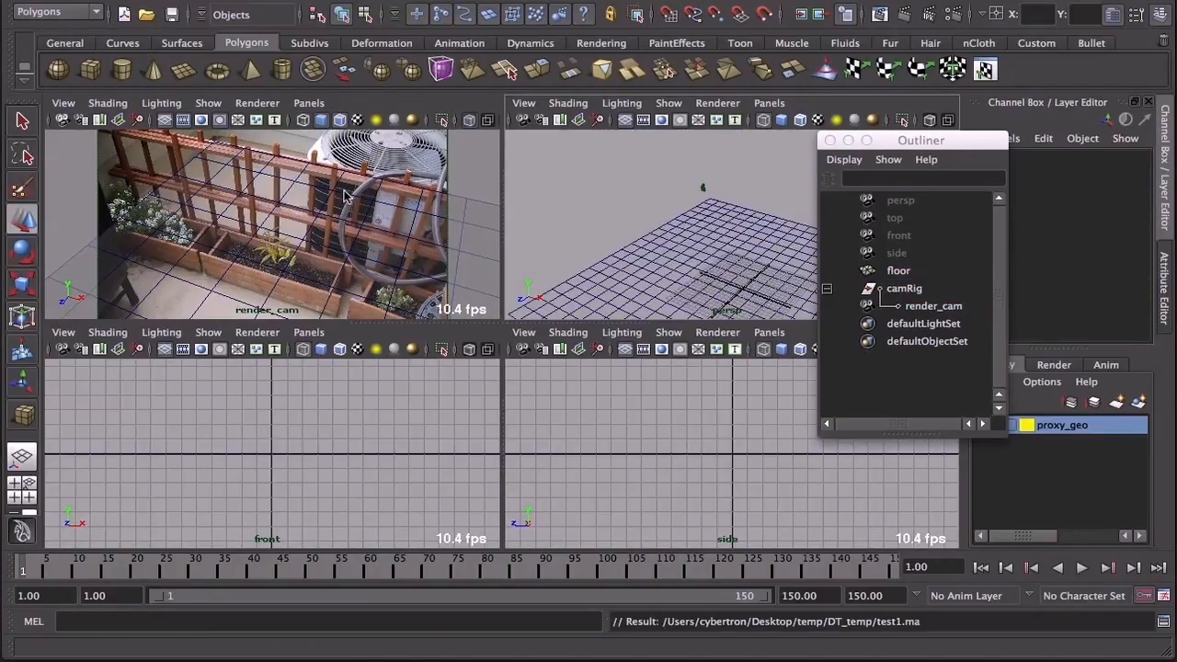
# Step: Lock all of camRig's translate, rotate and scale channels
pyautogui.click(905, 291)
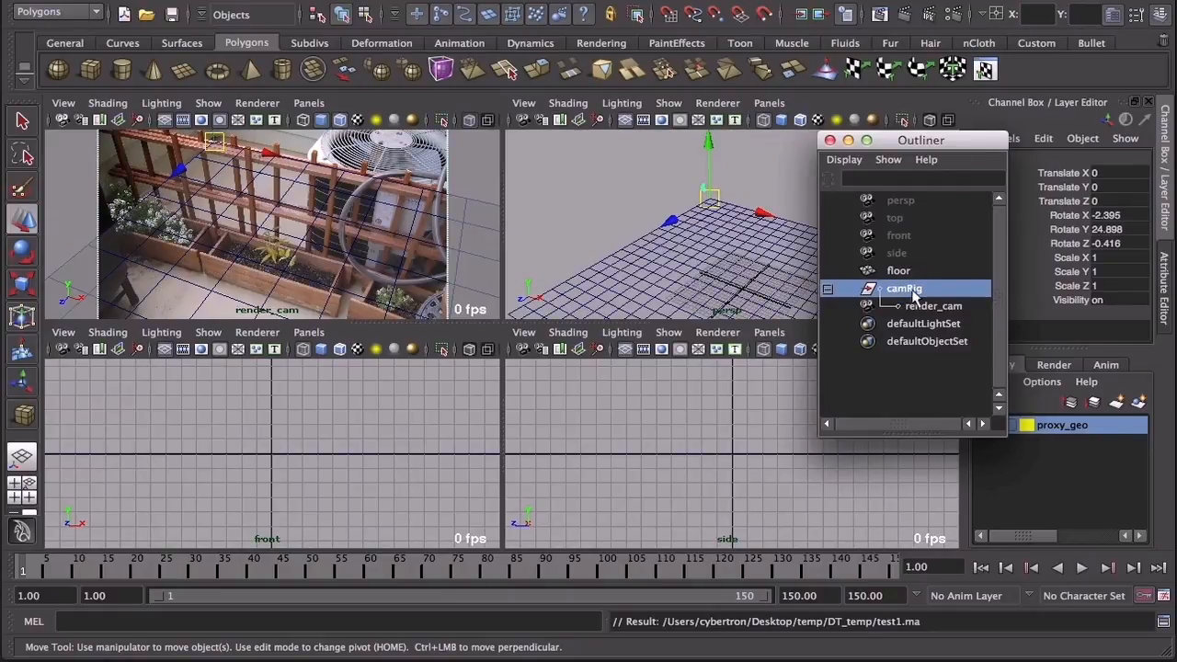
pyautogui.moveTo(963, 143); pyautogui.dragTo(907, 253)
pyautogui.moveTo(1067, 173); pyautogui.dragTo(1074, 287)
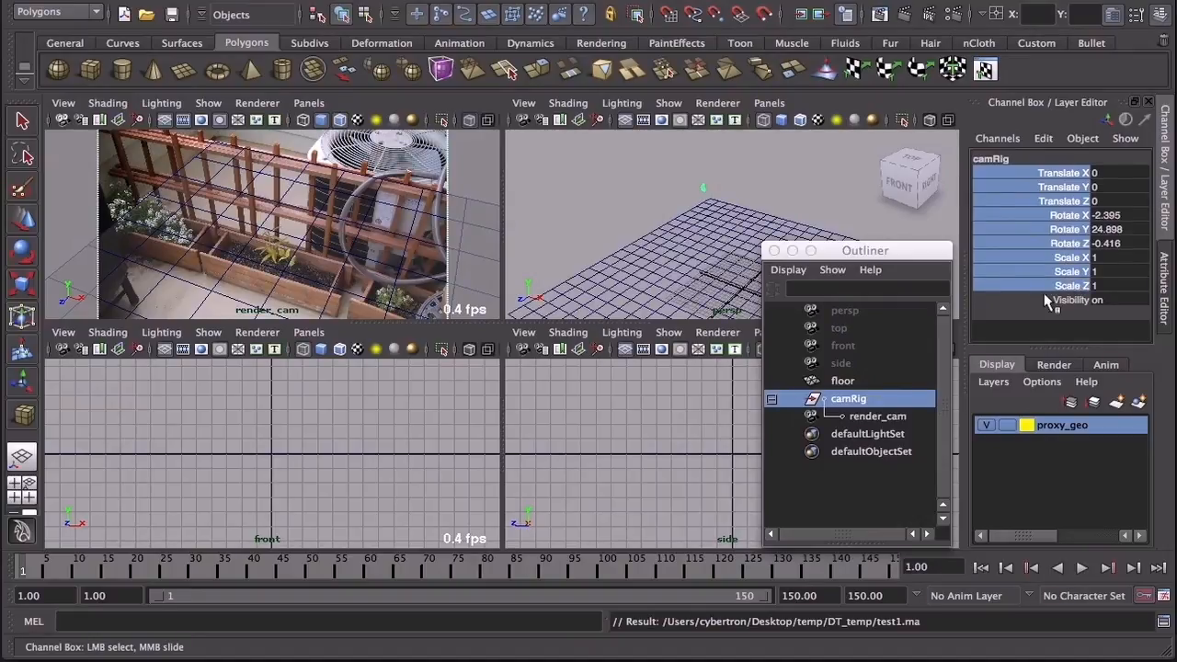
pyautogui.rightClick(1044, 219)
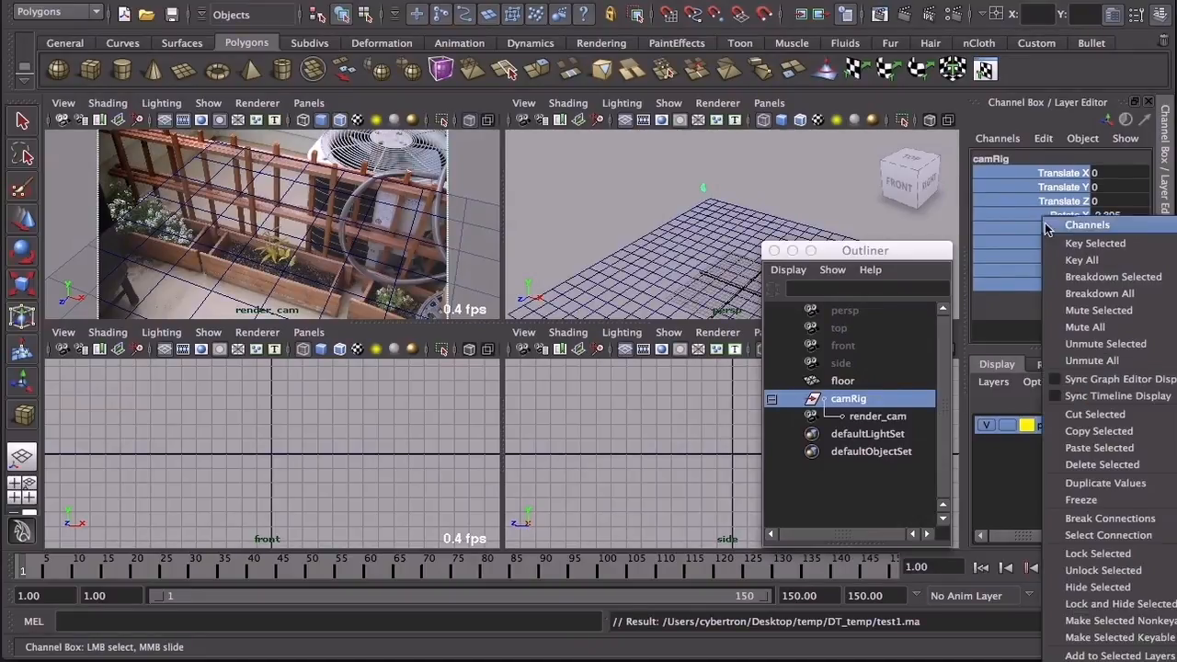
pyautogui.click(1098, 554)
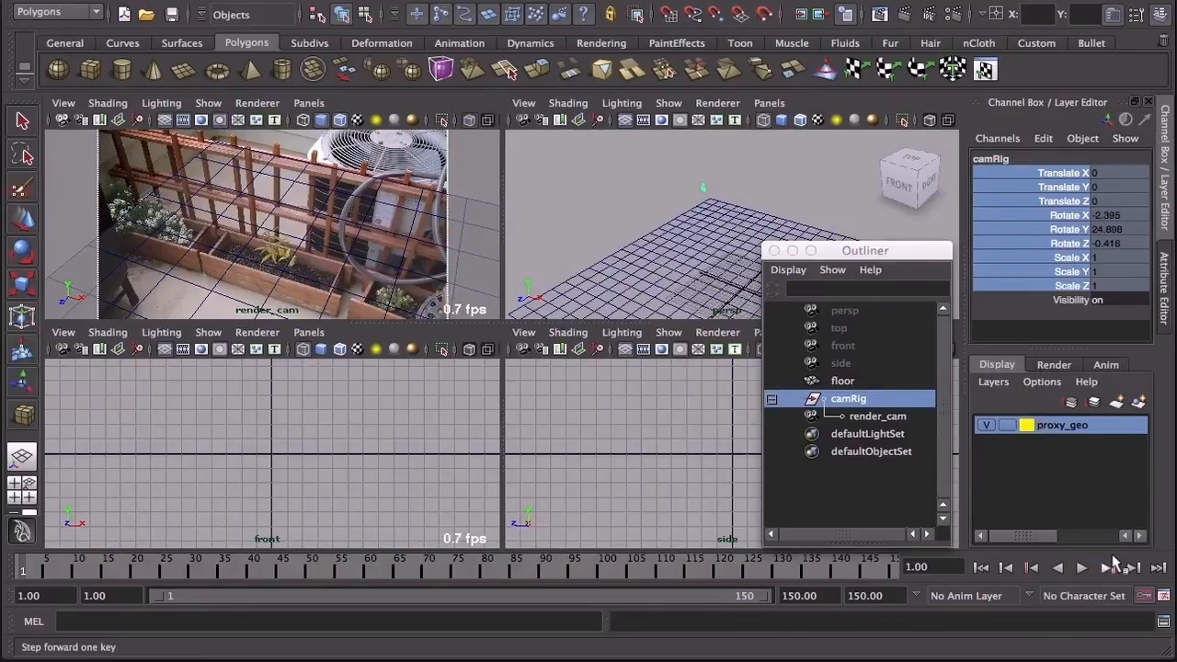
# Step: Draw a long polygon cube on the floor grid, centred at about -19.2 in X, 1.6 in Y and -12.8 in Z
pyautogui.moveTo(827, 251); pyautogui.dragTo(976, 178)
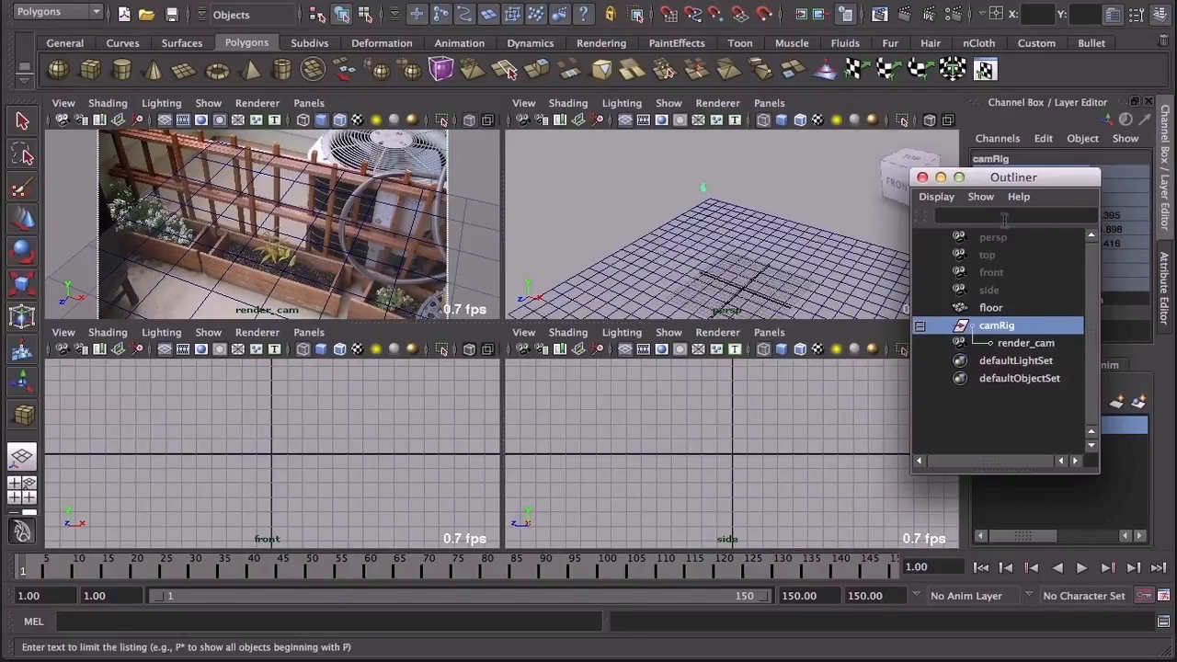
pyautogui.moveTo(991, 183); pyautogui.dragTo(968, 150)
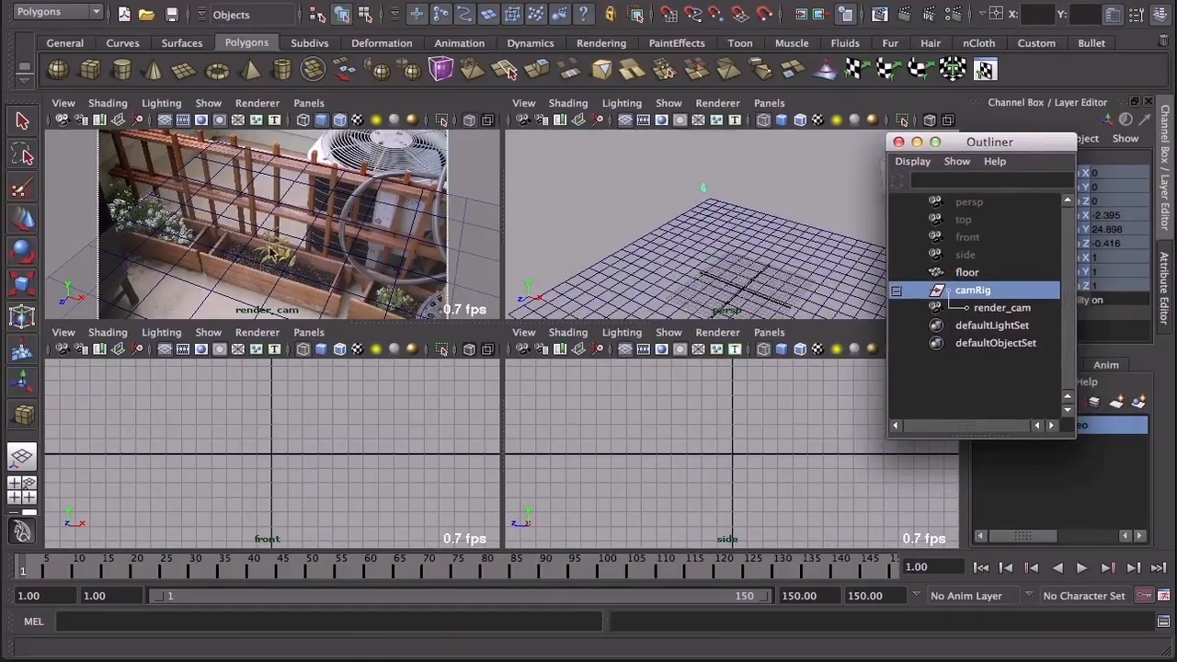
pyautogui.click(89, 73)
pyautogui.moveTo(689, 242); pyautogui.dragTo(726, 225)
# Step: Move the cube over the middle planter in the photo, to about -20.1 in X and -21.5 in Z
pyautogui.click(23, 220)
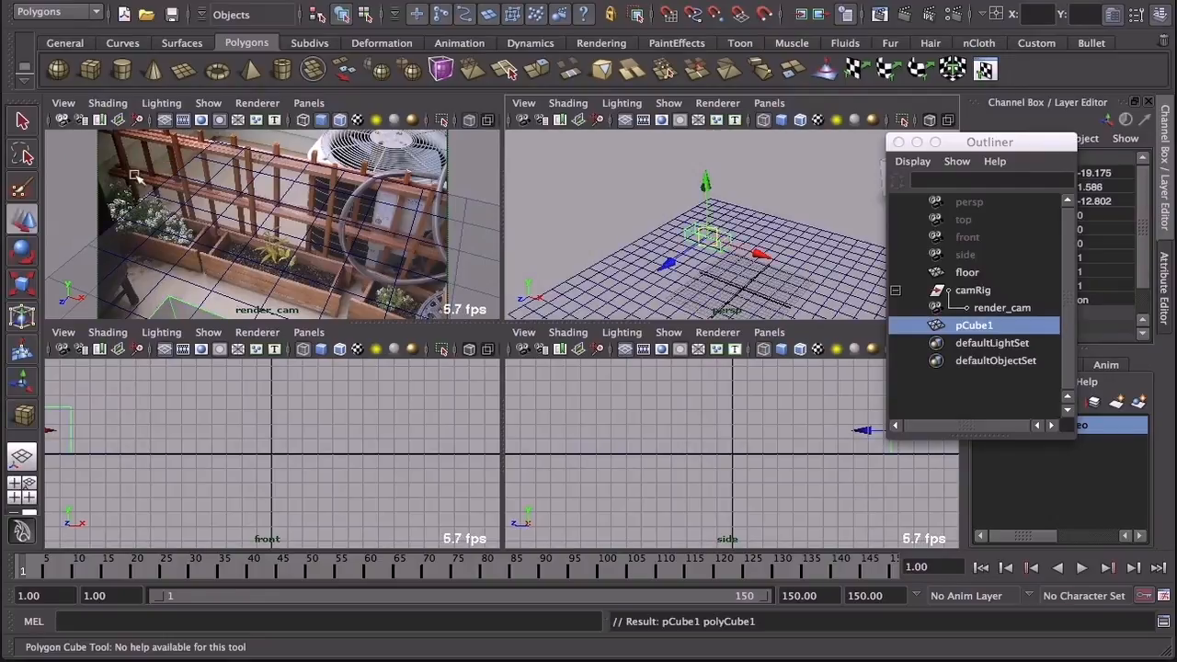
pyautogui.moveTo(671, 265); pyautogui.dragTo(691, 250)
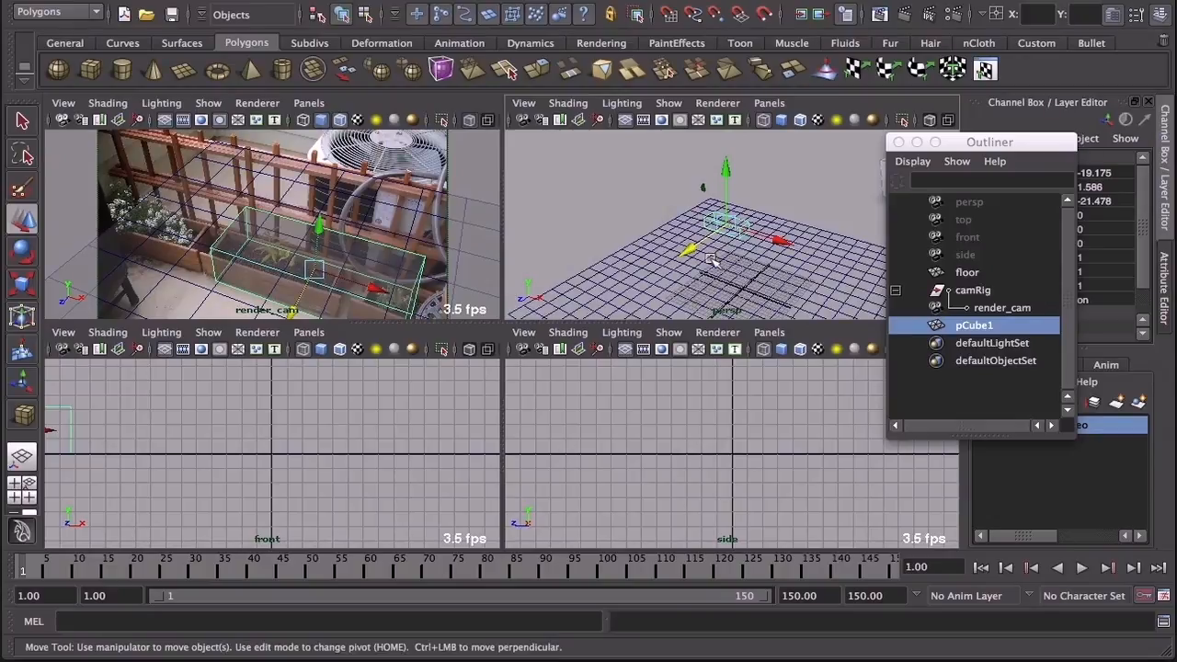
pyautogui.moveTo(778, 242); pyautogui.dragTo(778, 242)
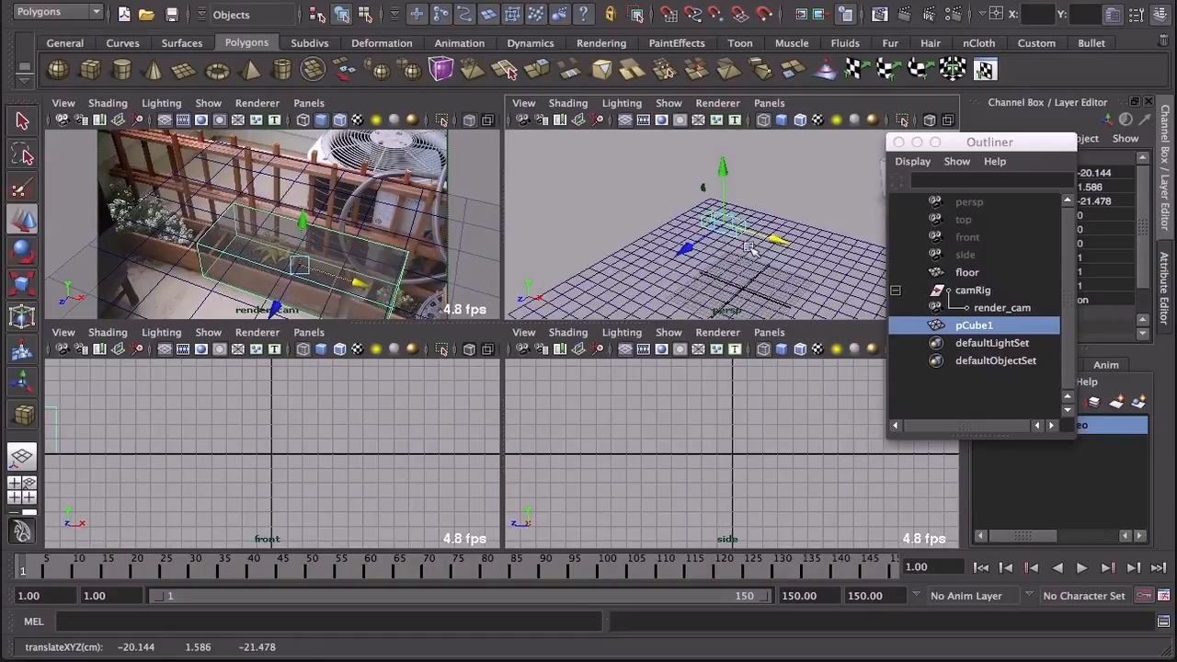
# Step: Snap the cube's pivot to its bottom front corner on the negative X side
pyautogui.press('space')
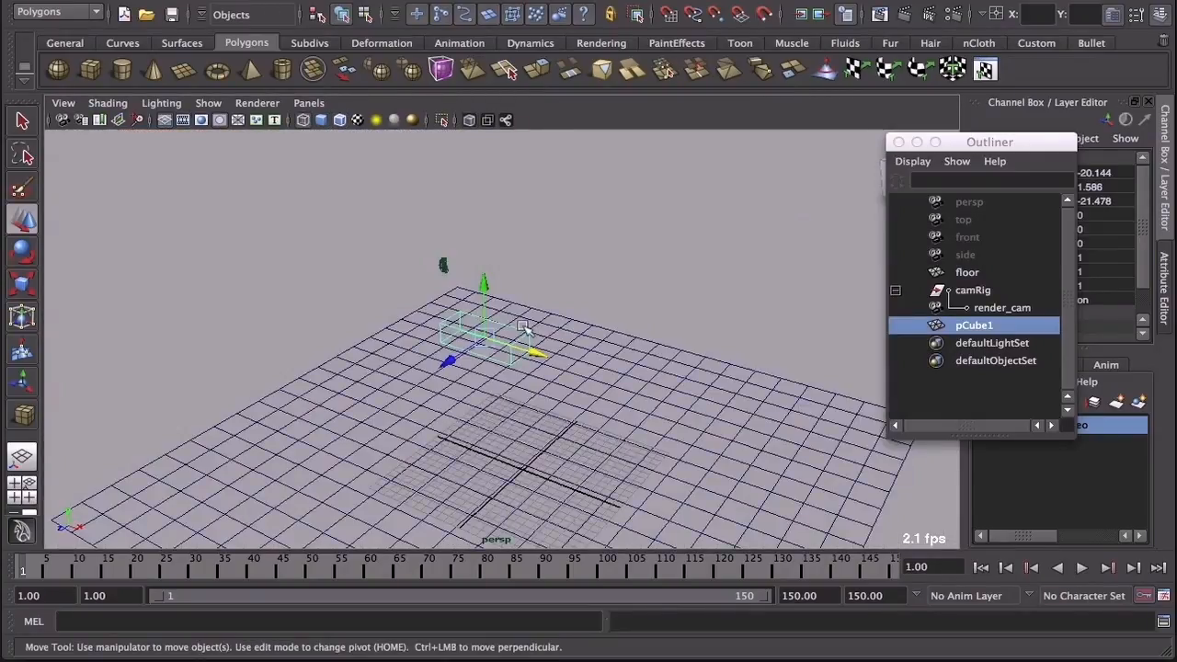
pyautogui.scroll(5, 525, 325)
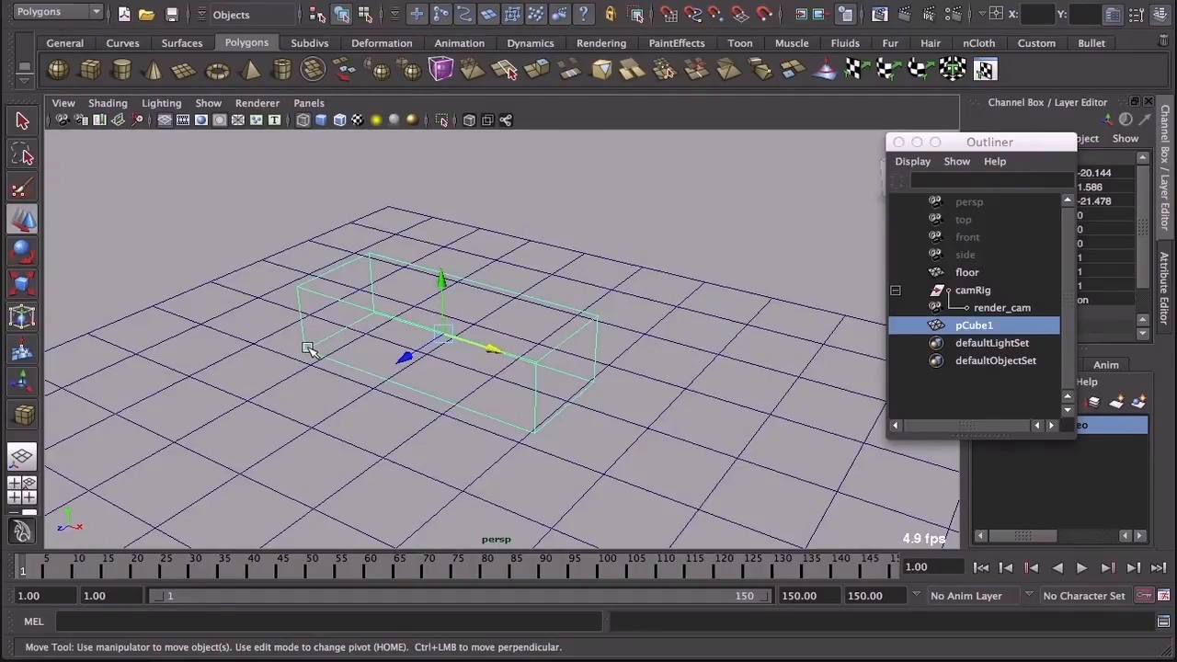
pyautogui.press('Home')
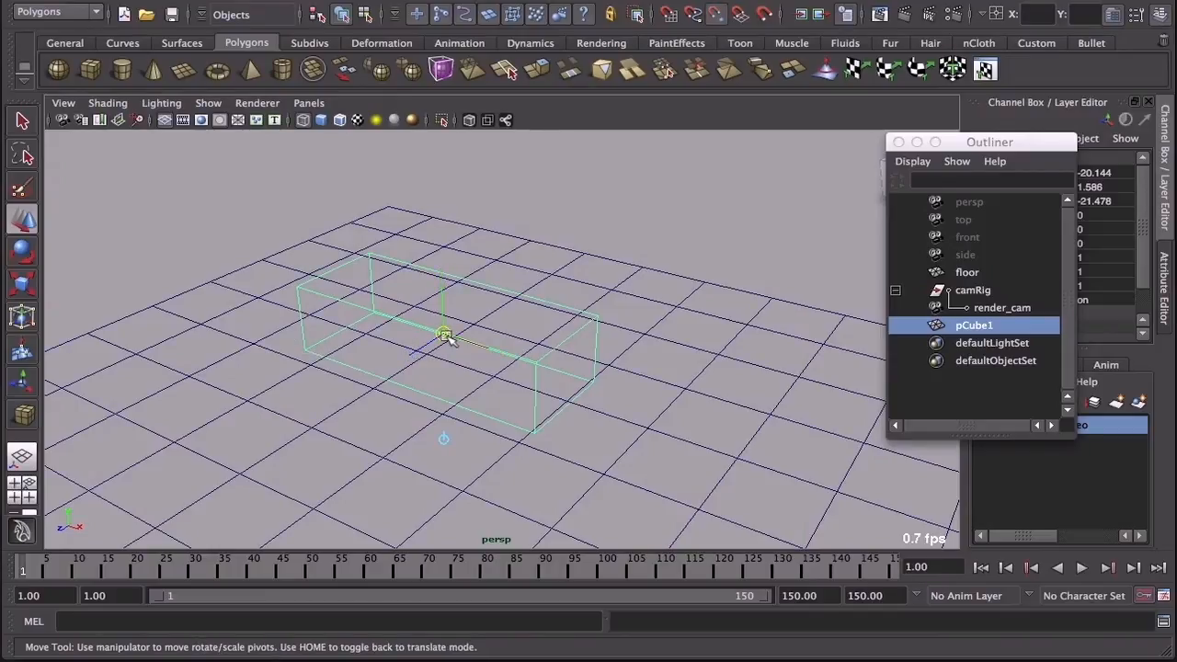
pyautogui.moveTo(445, 333); pyautogui.dragTo(320, 350)
pyautogui.press('Home')
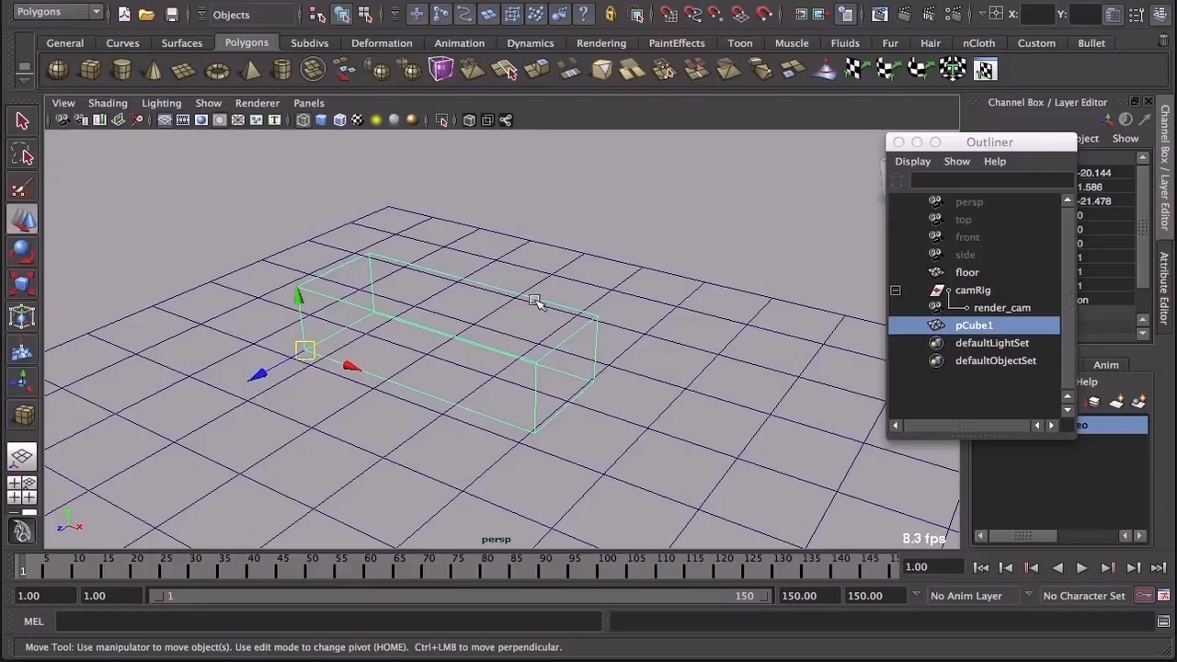
# Step: Shift the cube to -21.68 in Z so its pivot corner meets the middle planter's front corner in the render_cam view
pyautogui.press('space')
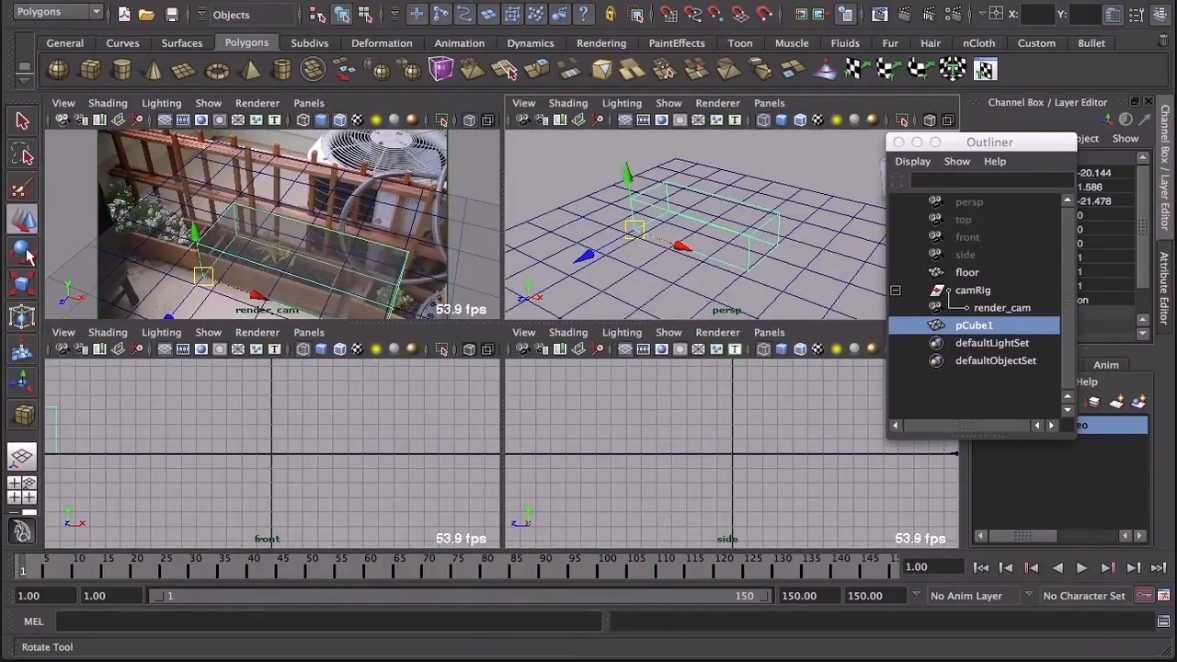
pyautogui.press('space')
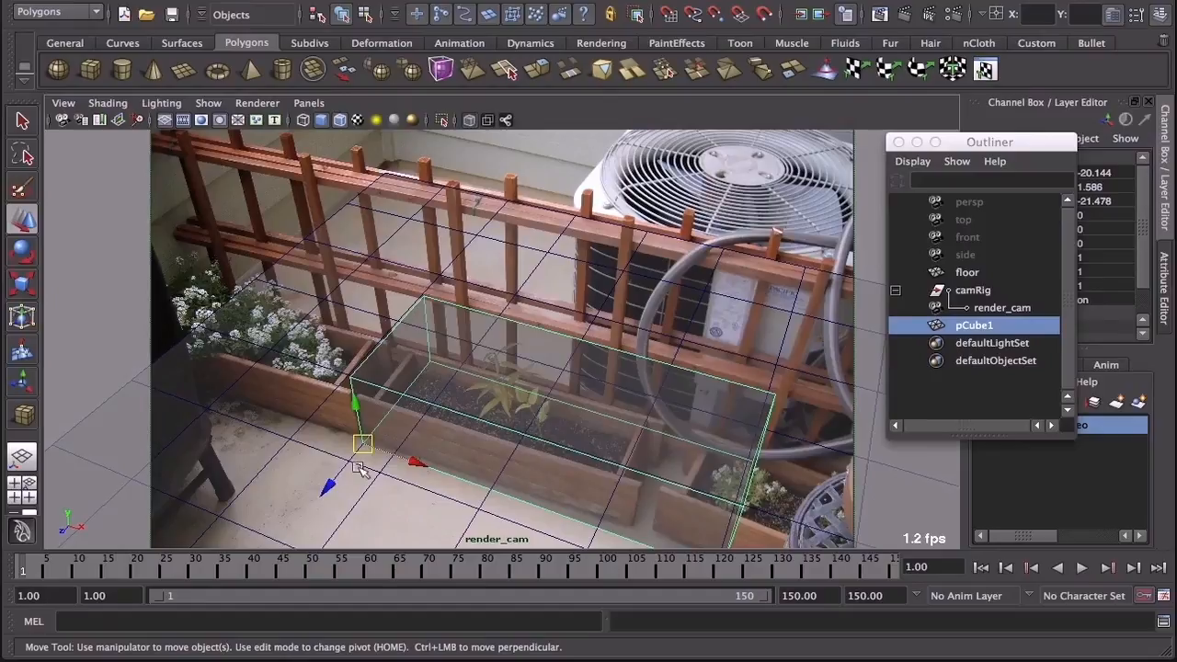
pyautogui.moveTo(327, 485); pyautogui.dragTo(330, 486)
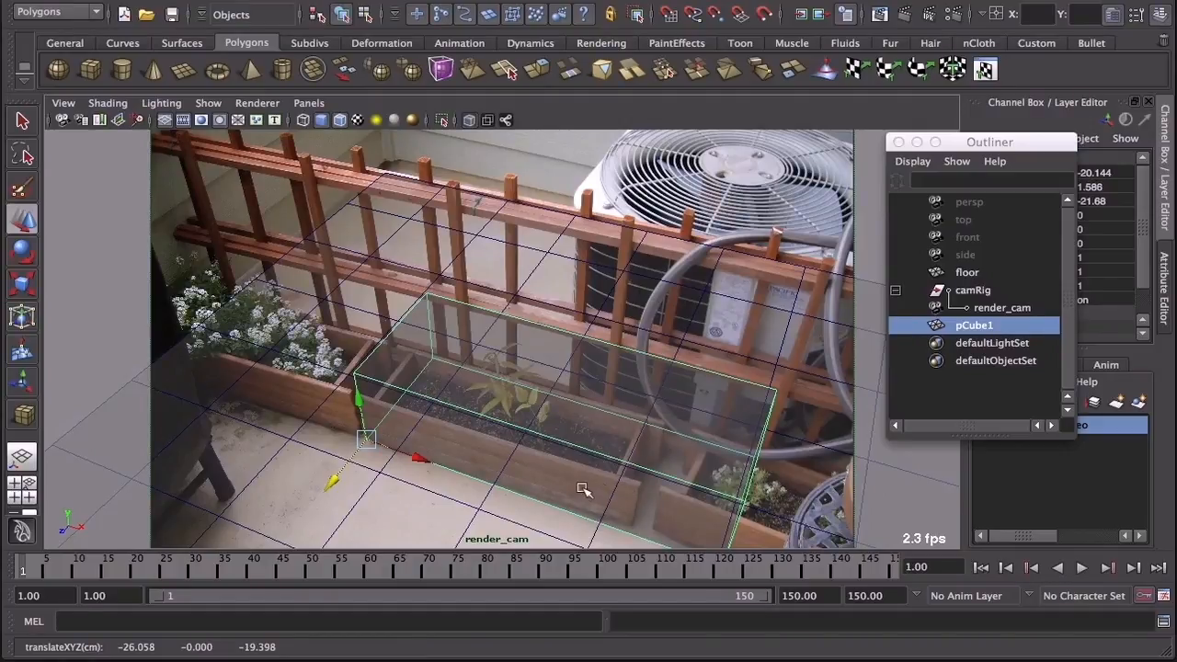
pyautogui.press('space')
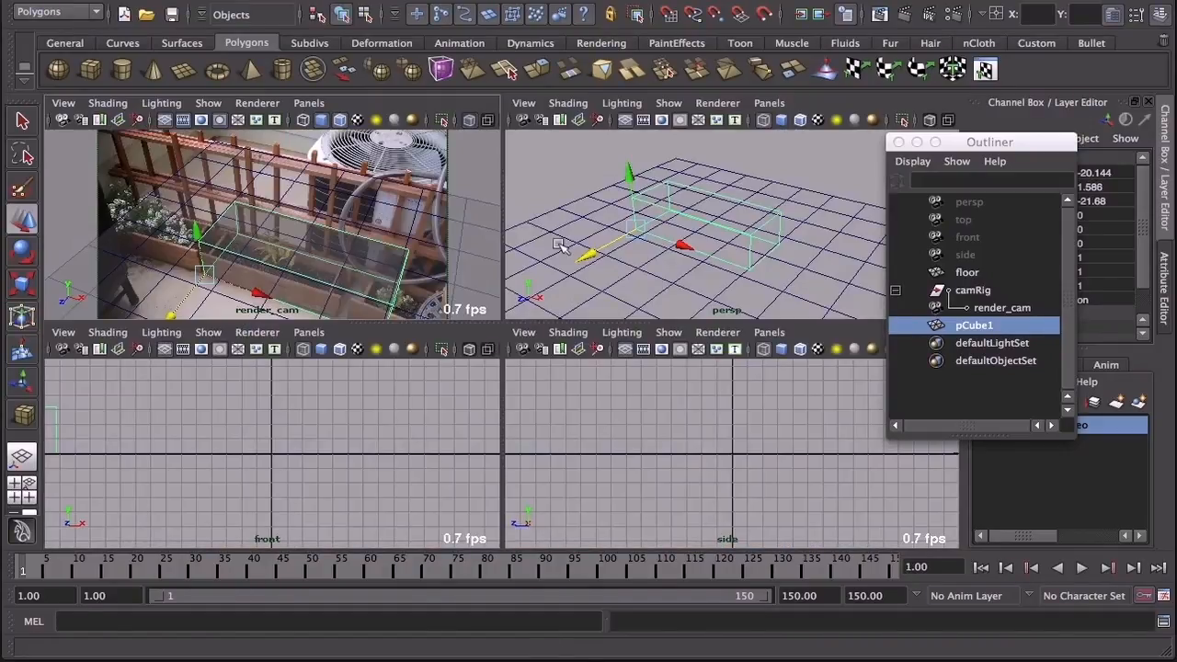
# Step: Rotate the cube about 1.4 degrees in Y and check its front edge against the planter in the render_cam view
pyautogui.press('e')
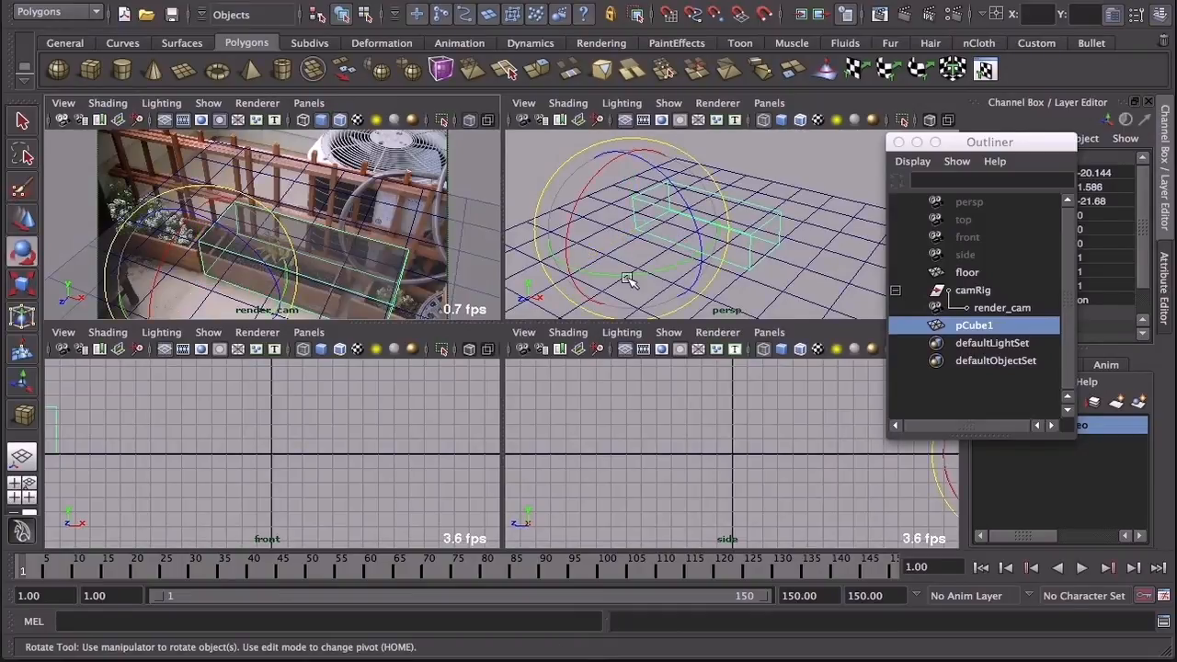
pyautogui.click(621, 276)
pyautogui.moveTo(621, 276); pyautogui.dragTo(625, 279)
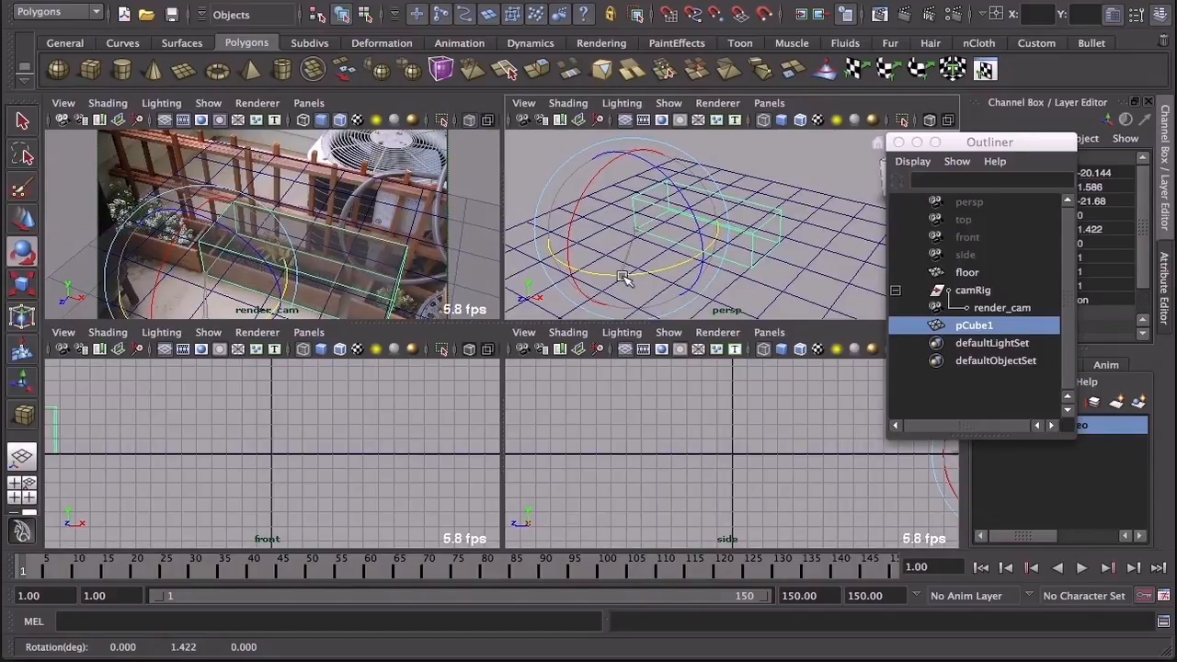
pyautogui.press('space')
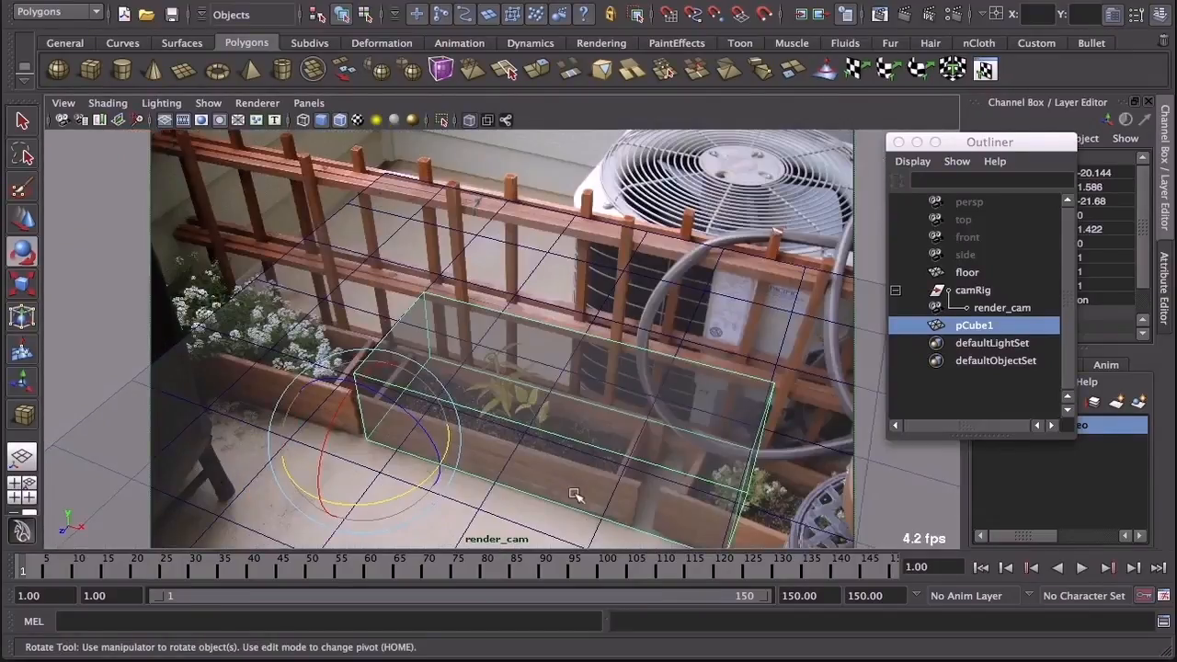
pyautogui.press('space')
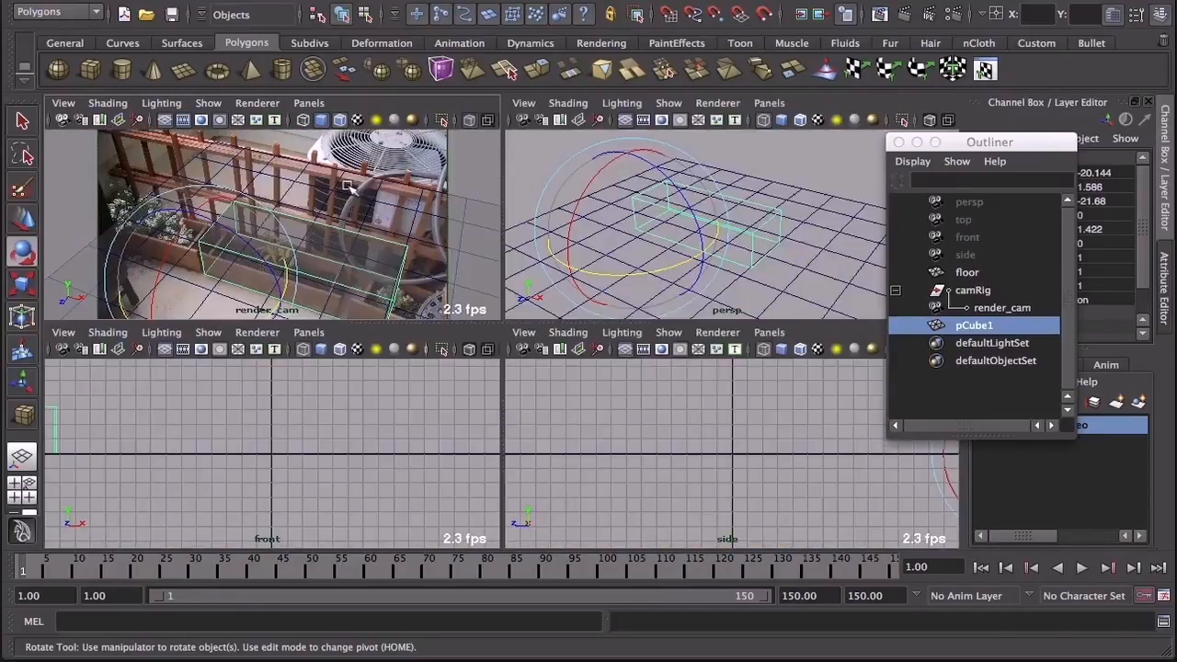
# Step: Scale the cube to 0.774 in X, 0.665 in Y and 0.61 in Z to fit the middle planter box
pyautogui.press('r')
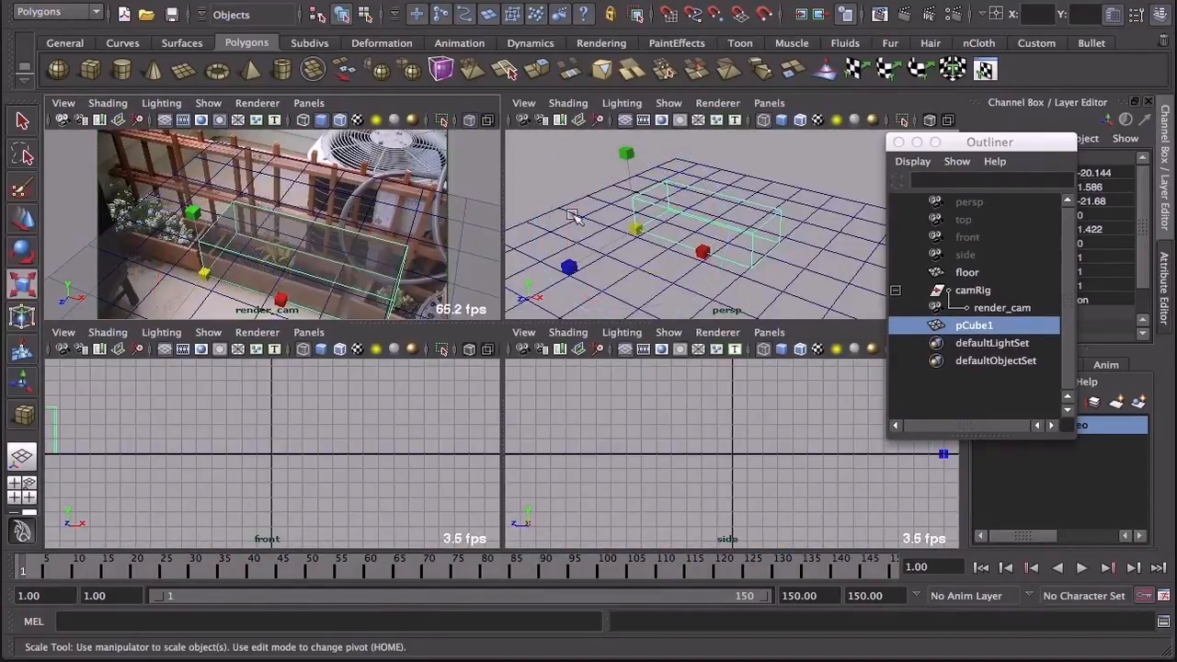
pyautogui.moveTo(626, 155); pyautogui.dragTo(633, 179)
pyautogui.moveTo(702, 256); pyautogui.dragTo(686, 248)
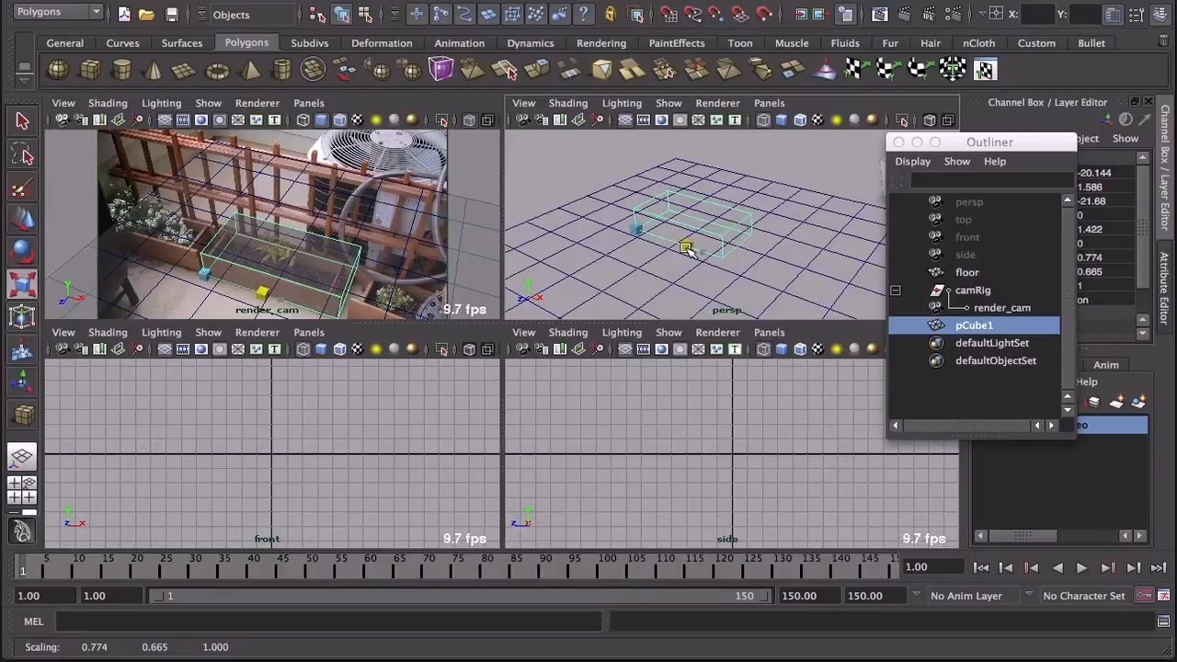
pyautogui.moveTo(566, 267); pyautogui.dragTo(594, 227)
pyautogui.moveTo(596, 237); pyautogui.dragTo(593, 243)
pyautogui.press('space')
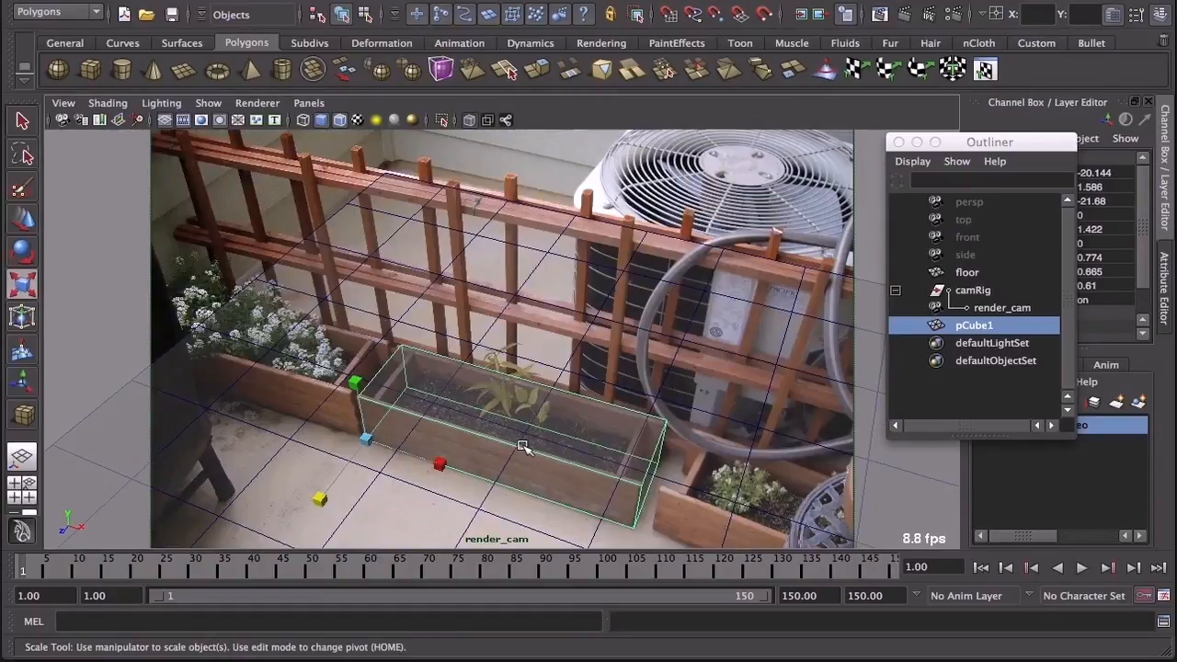
# Step: Rename the fitted cube pCube1 as plantter_middle and shift the Outliner clear of the view
pyautogui.doubleClick(988, 327)
pyautogui.write('plantter')
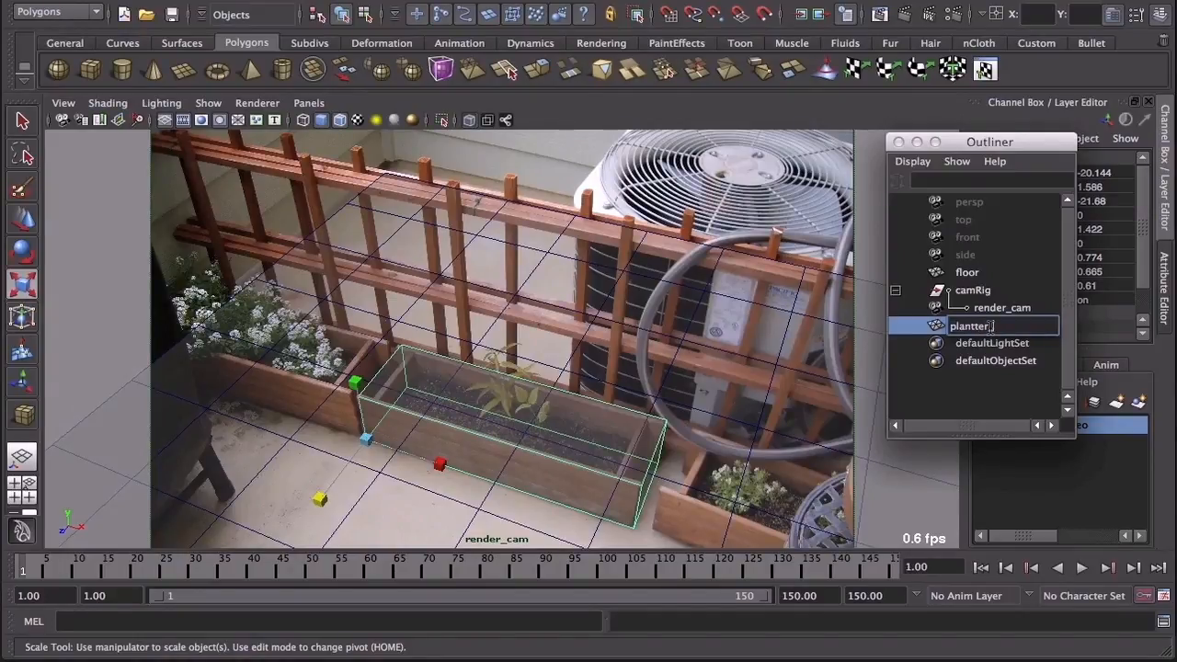
pyautogui.write('_middle')
pyautogui.press('Return')
pyautogui.moveTo(996, 145); pyautogui.dragTo(1042, 134)
# Step: Duplicate plantter_middle and move the copy over the left planter, its pivot corner at about -35.6 in X and -19.2 in Z
pyautogui.hotkey('ctrl', 'd')
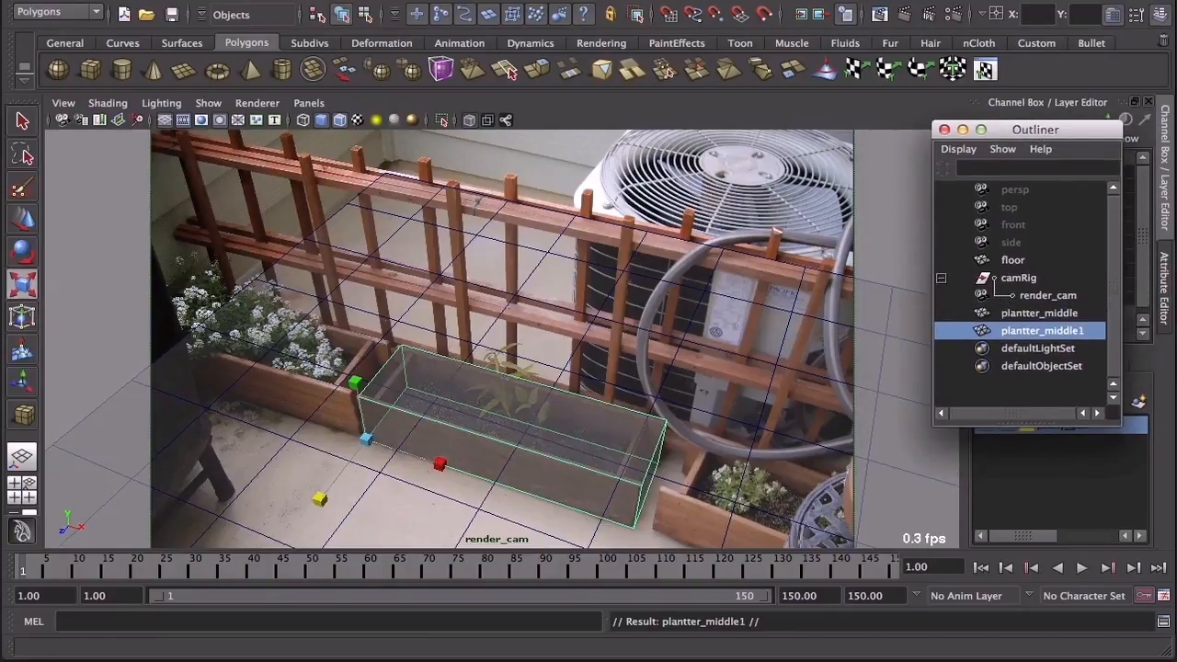
pyautogui.click(22, 218)
pyautogui.moveTo(416, 458); pyautogui.dragTo(161, 419)
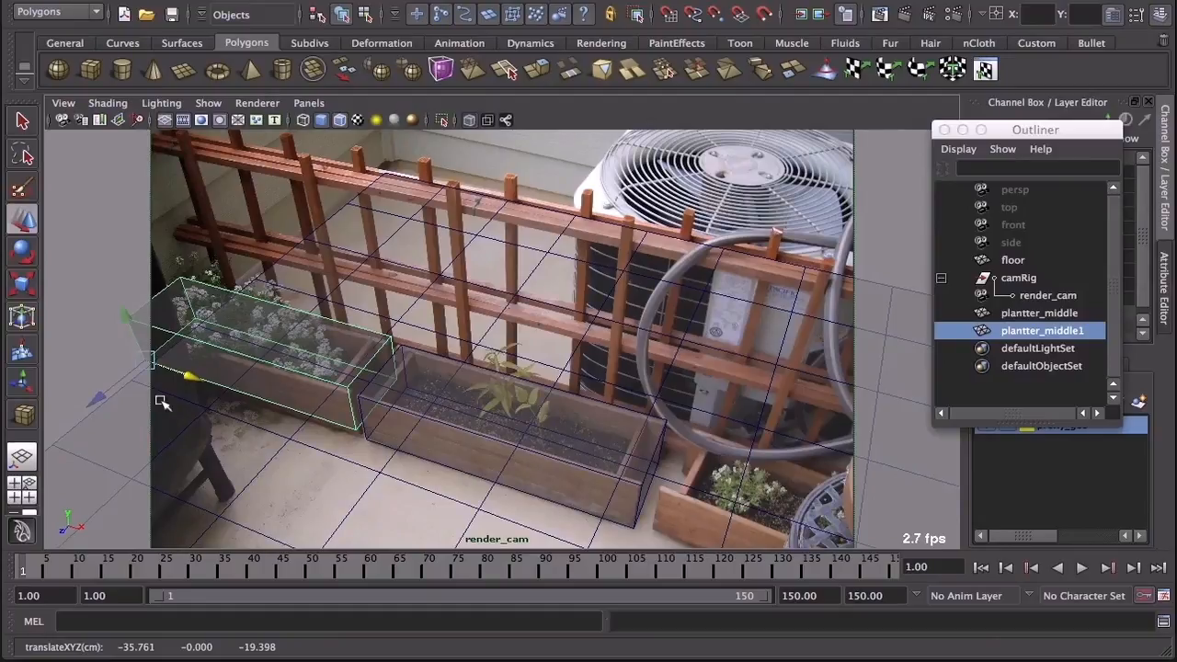
pyautogui.moveTo(97, 398); pyautogui.dragTo(95, 405)
pyautogui.moveTo(185, 380); pyautogui.dragTo(189, 384)
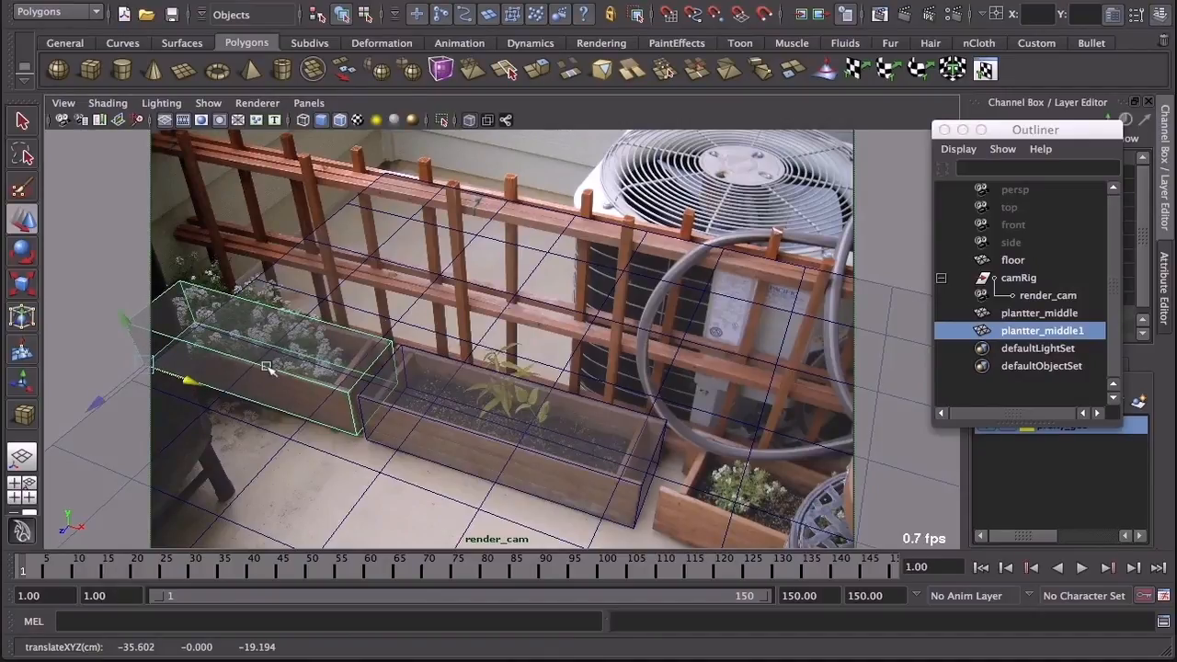
# Step: Relocate the left copy's pivot to its front side at the end nearest the middle planter
pyautogui.press('space')
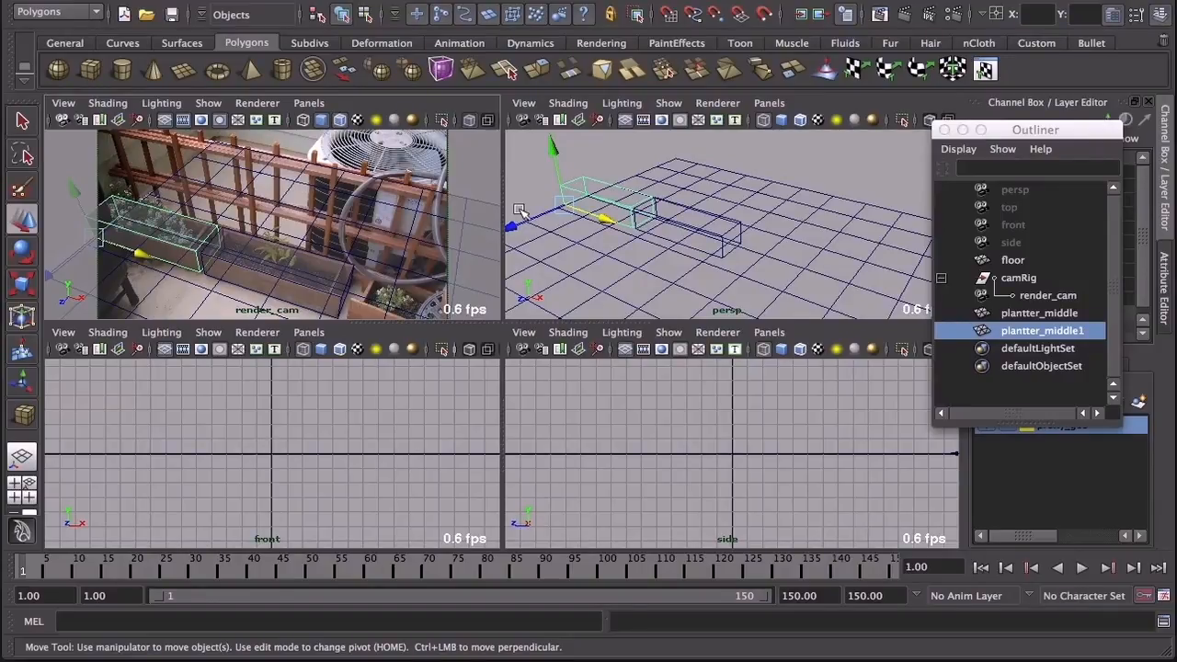
pyautogui.press('Insert')
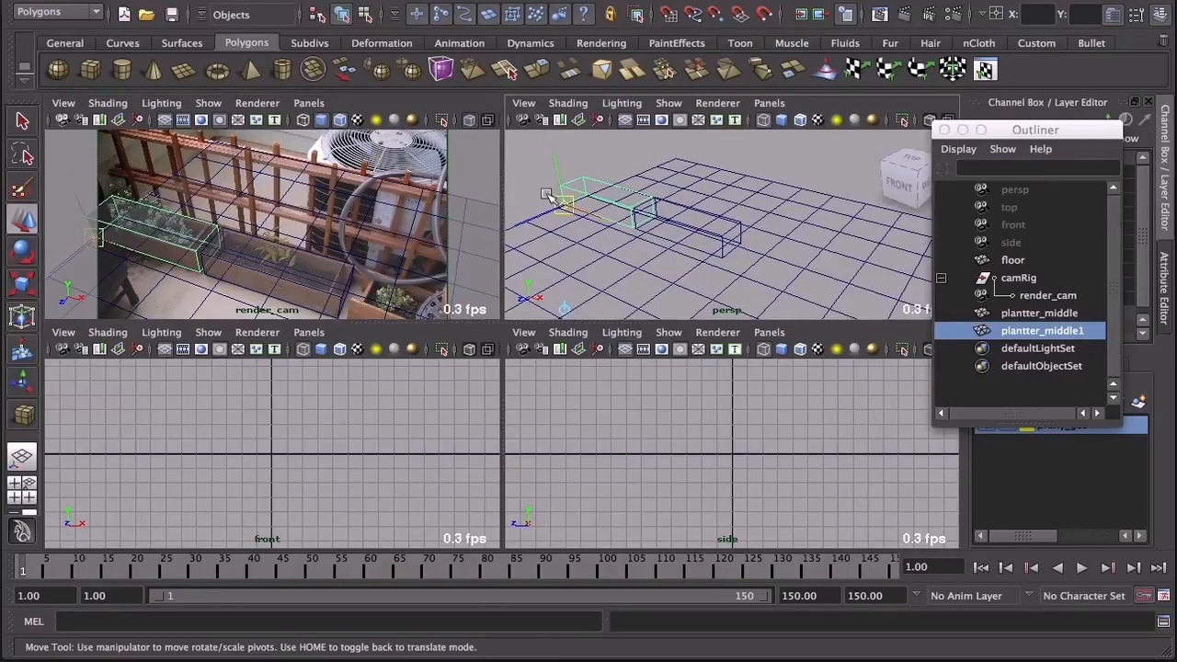
pyautogui.moveTo(563, 204); pyautogui.dragTo(630, 207)
pyautogui.press('Insert')
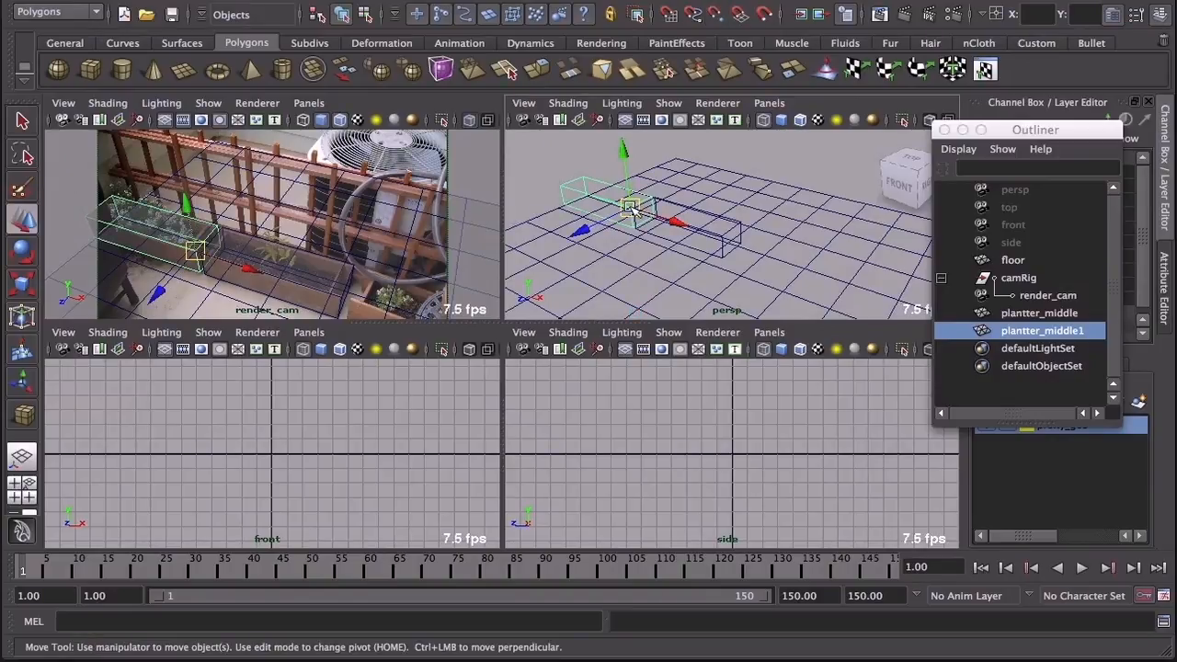
# Step: Rotate the left copy slightly around Y and check its alignment with the left planter in the render_cam view
pyautogui.press('e')
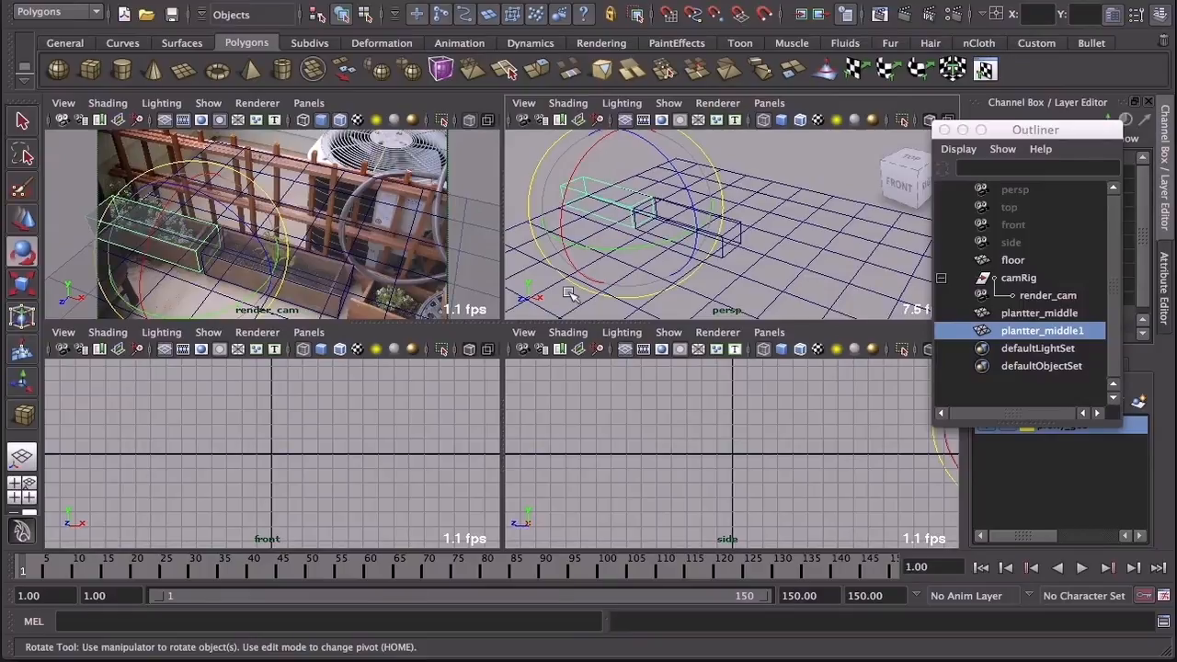
pyautogui.moveTo(607, 251); pyautogui.dragTo(608, 250)
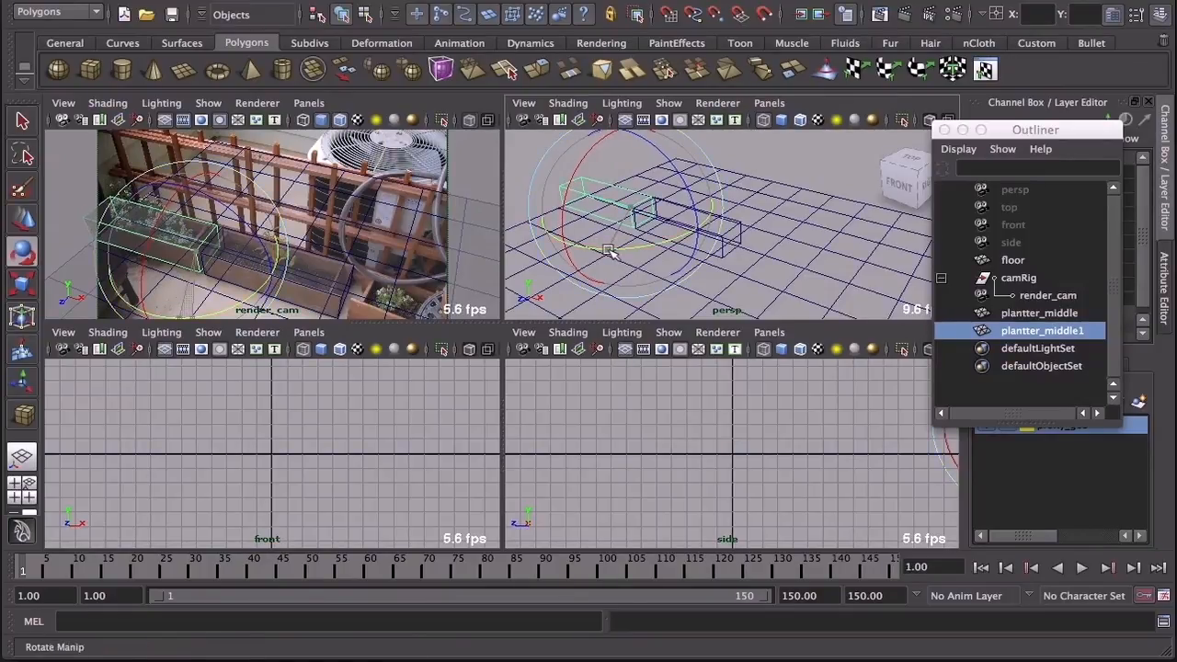
pyautogui.press('space')
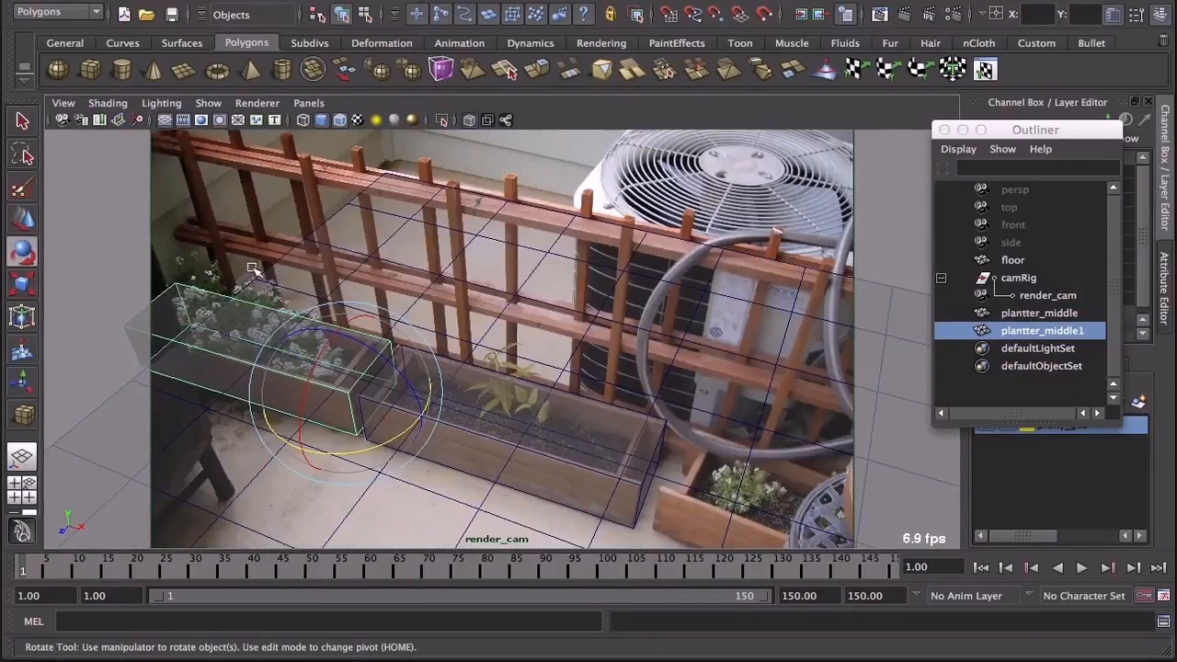
# Step: Rename the left copy plantter_middle1 as plantter_left
pyautogui.press('space')
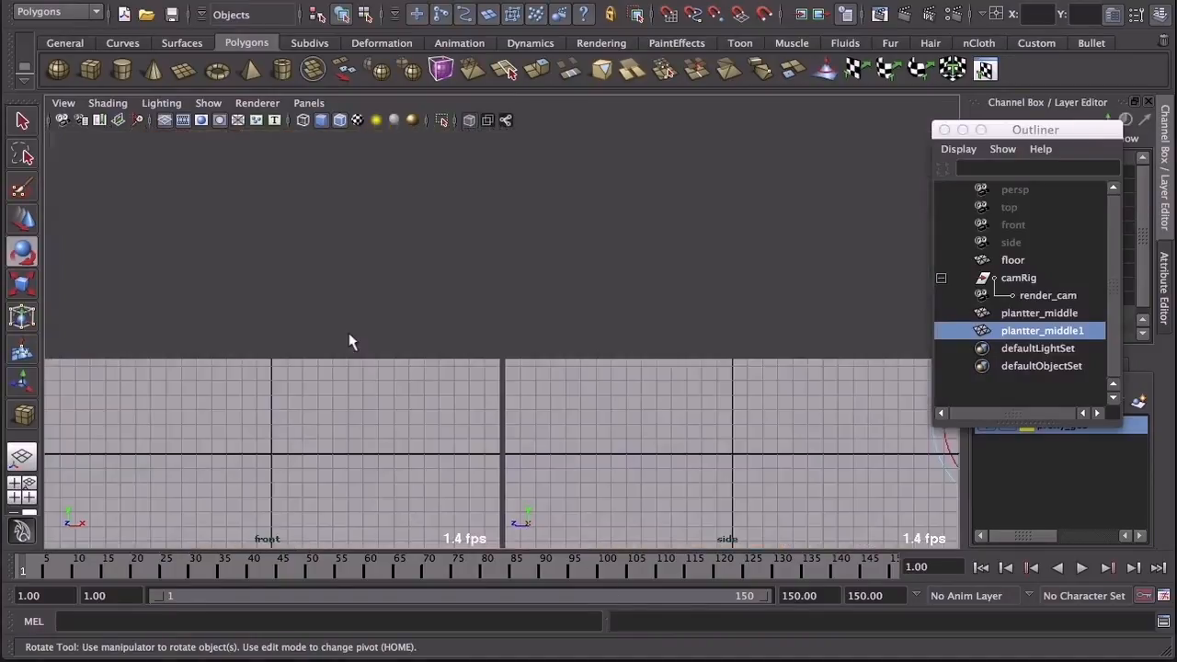
pyautogui.doubleClick(1067, 330)
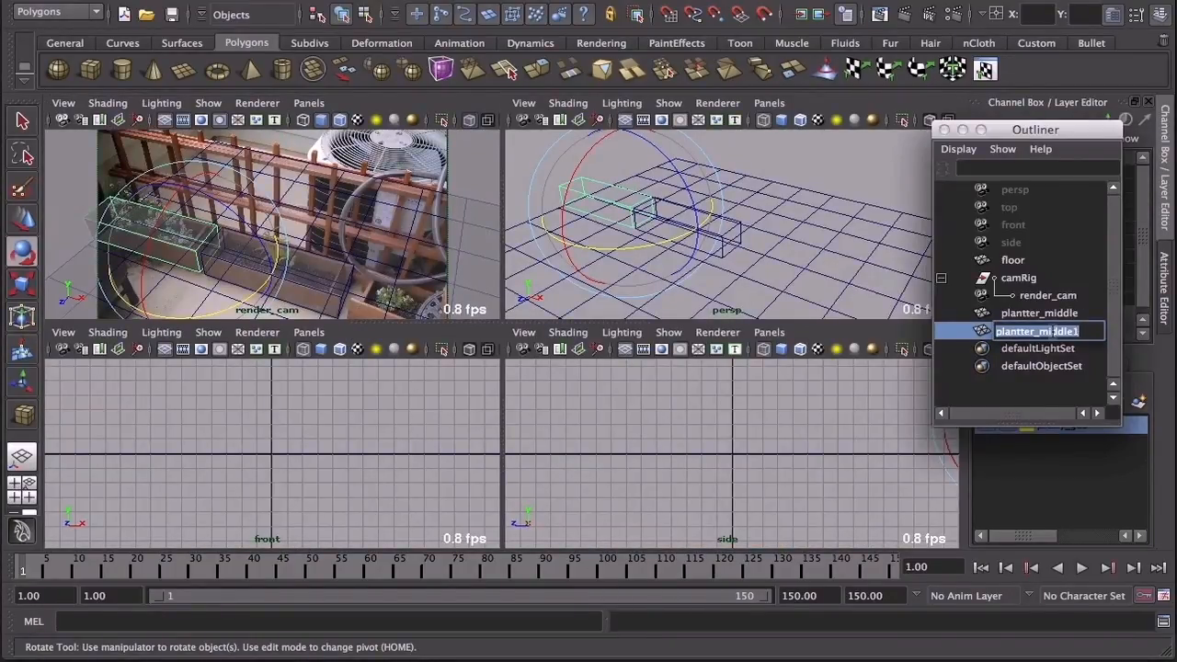
pyautogui.press('Right')
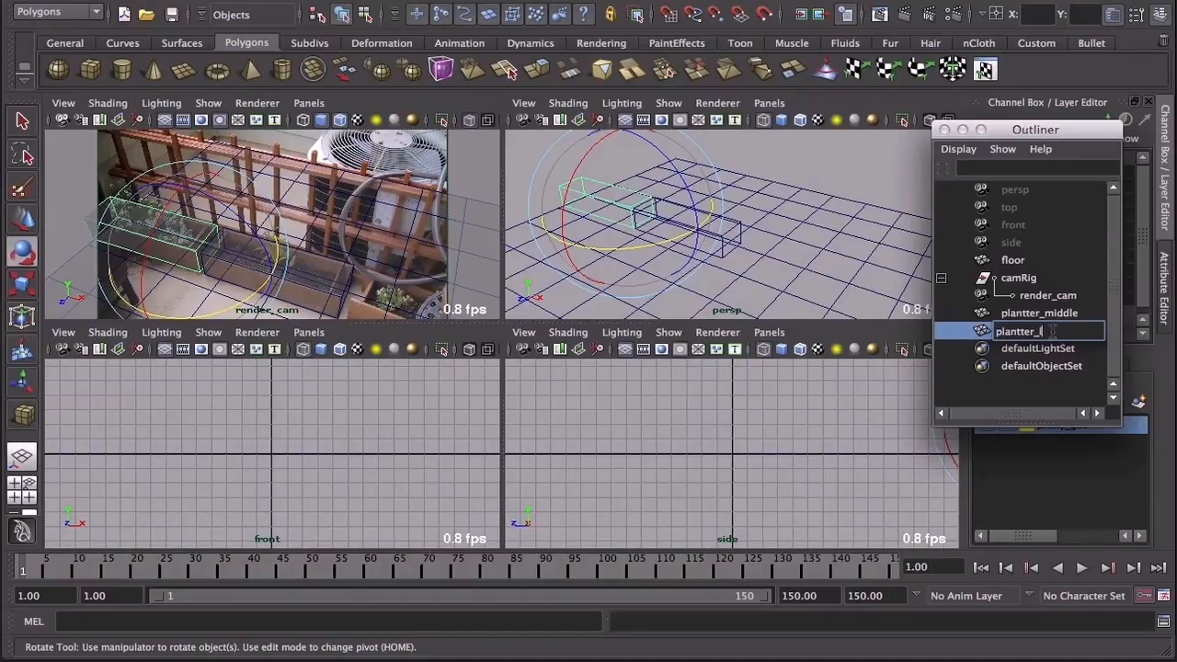
pyautogui.write('left')
pyautogui.press('Return')
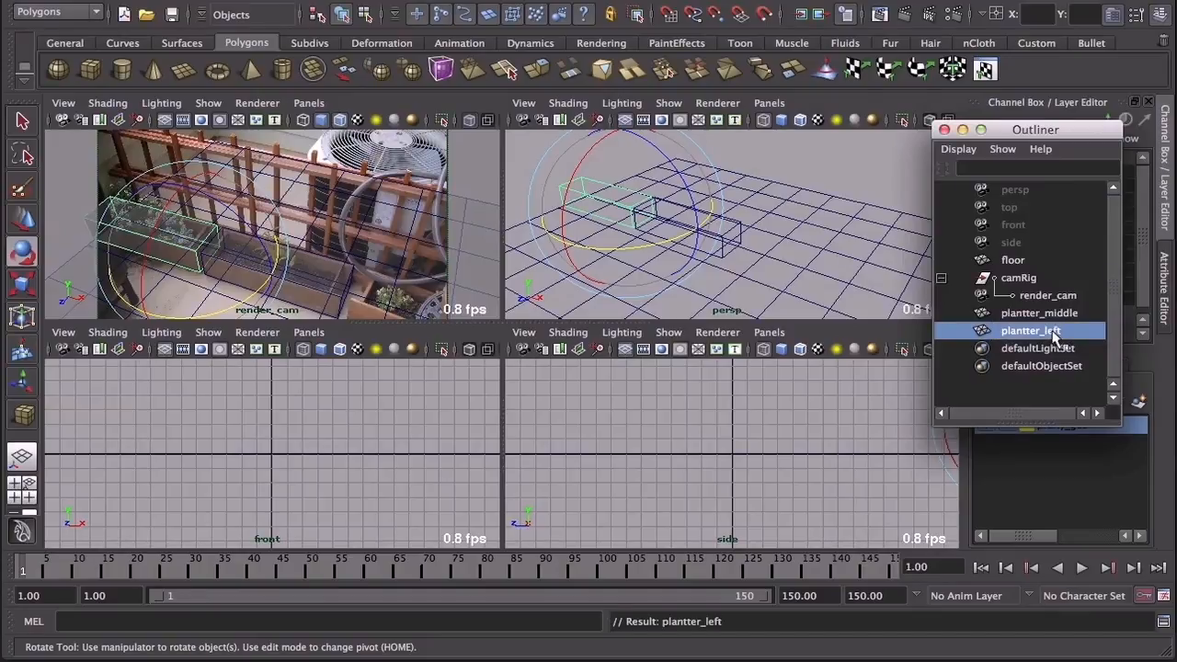
# Step: Duplicate plantter_middle and move the copy over the right planter, to about -16.5 in X with a slight shift in Z
pyautogui.click(1037, 313)
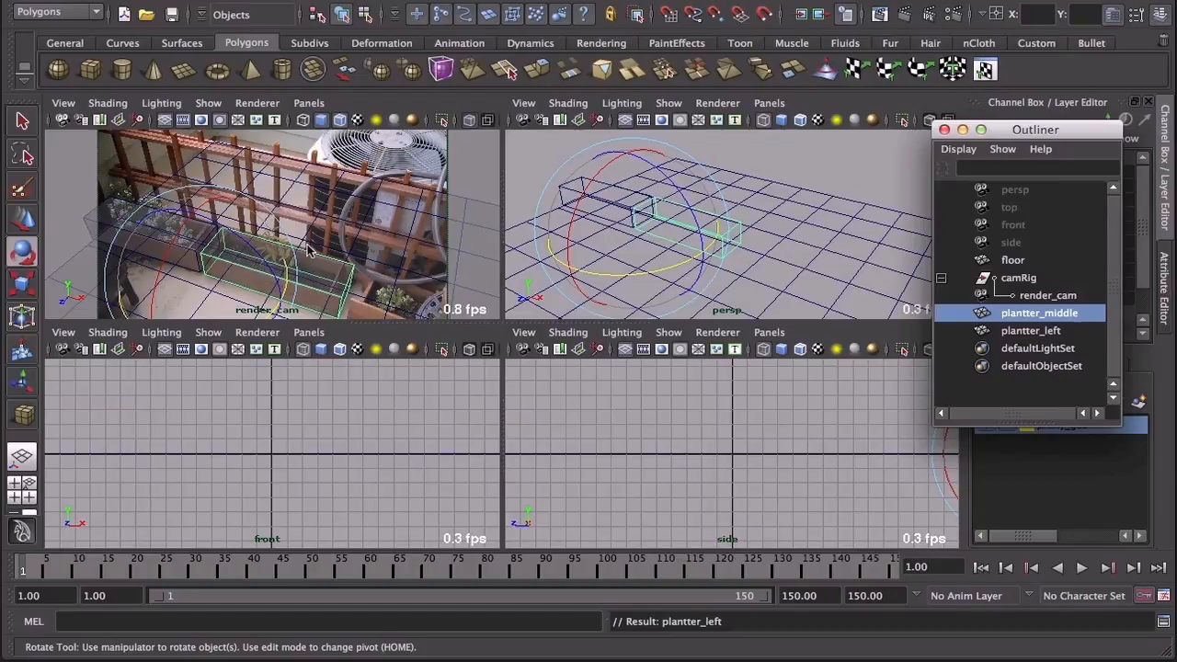
pyautogui.hotkey('ctrl', 'd')
pyautogui.press('w')
pyautogui.moveTo(682, 245); pyautogui.dragTo(798, 267)
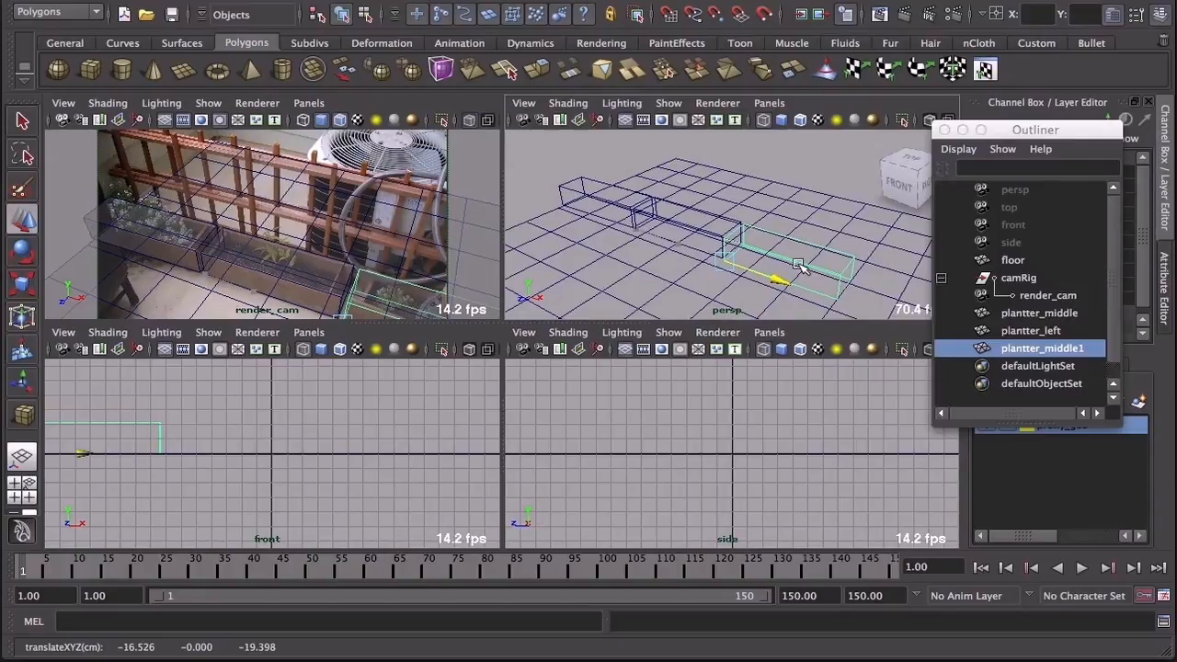
pyautogui.press('space')
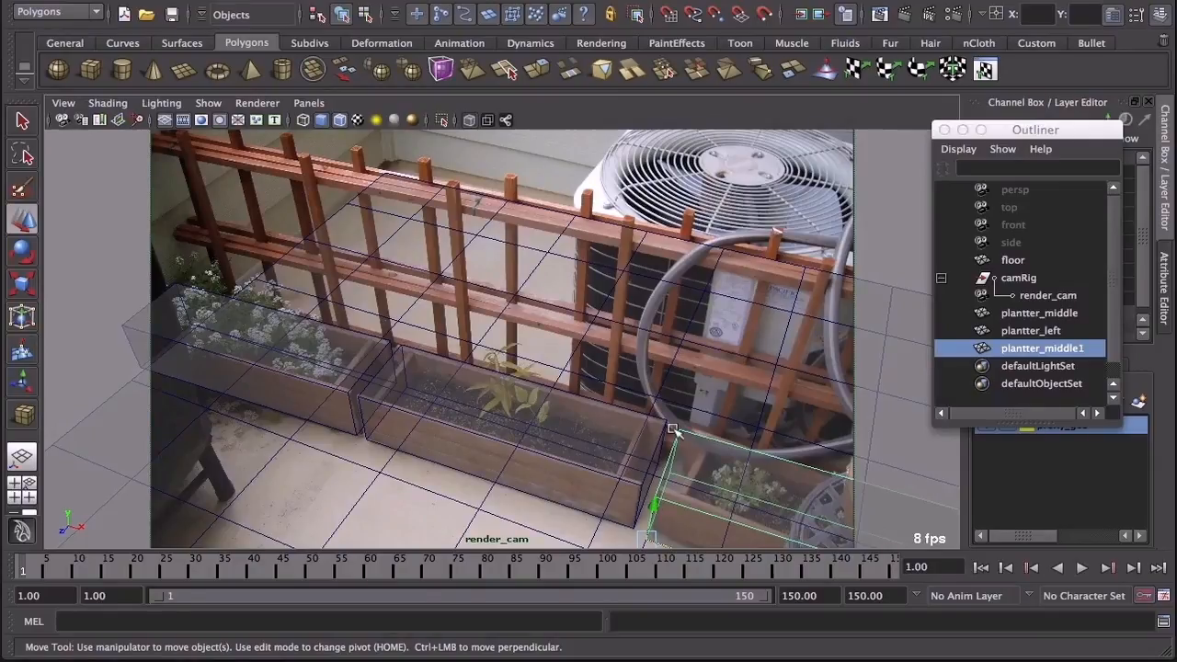
pyautogui.press('space')
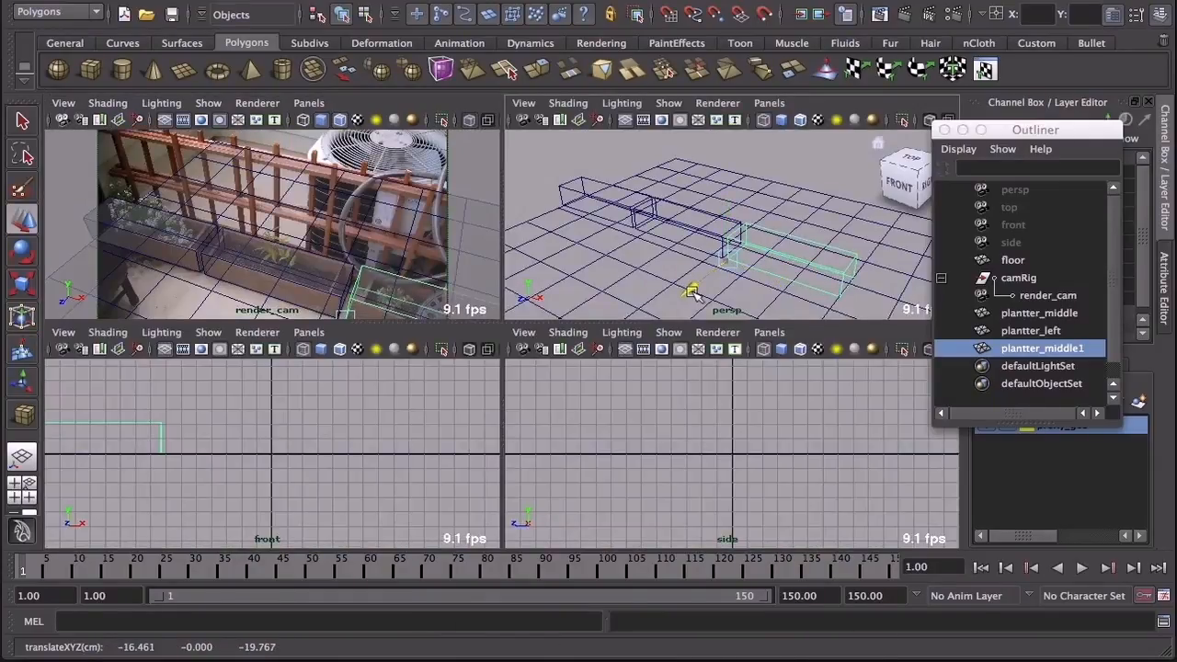
pyautogui.press('space')
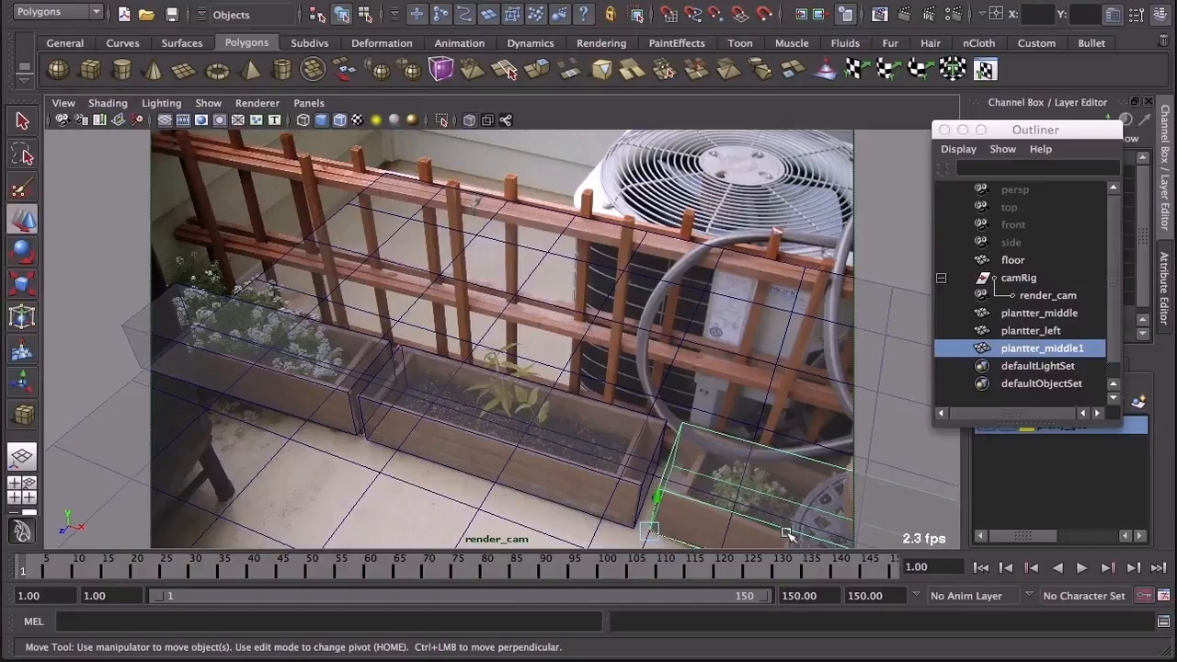
# Step: Rotate the right copy slightly around Y and check it against the right planter in the render_cam view
pyautogui.press('space')
pyautogui.click(23, 253)
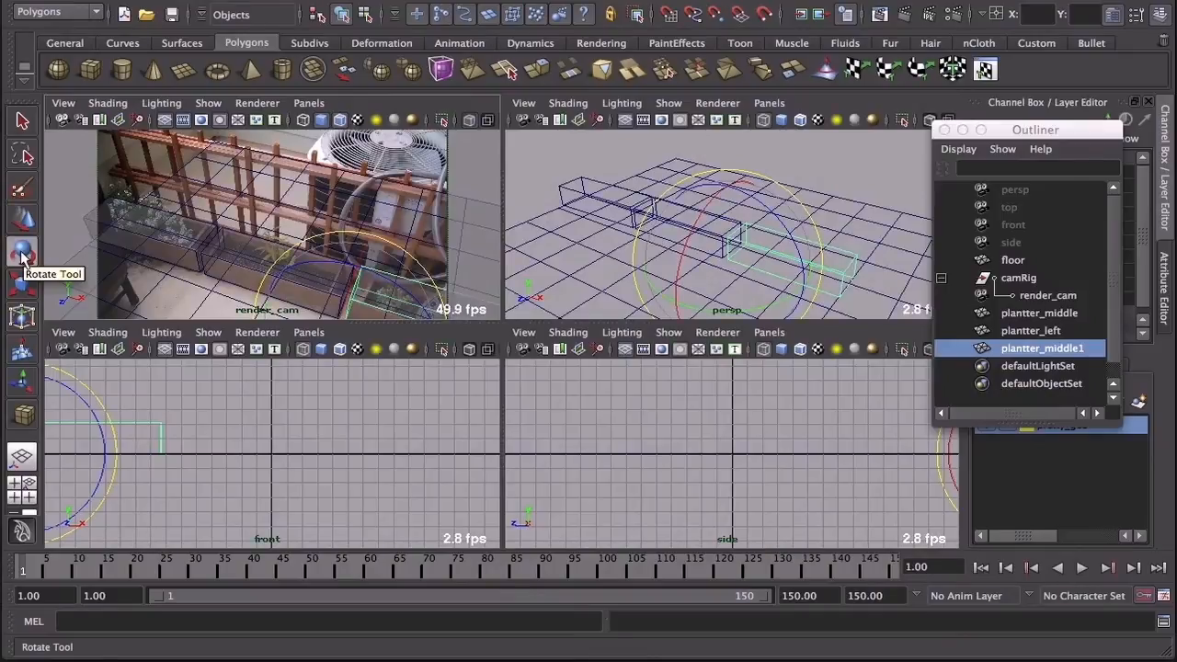
pyautogui.moveTo(751, 308); pyautogui.dragTo(745, 326)
pyautogui.press('space')
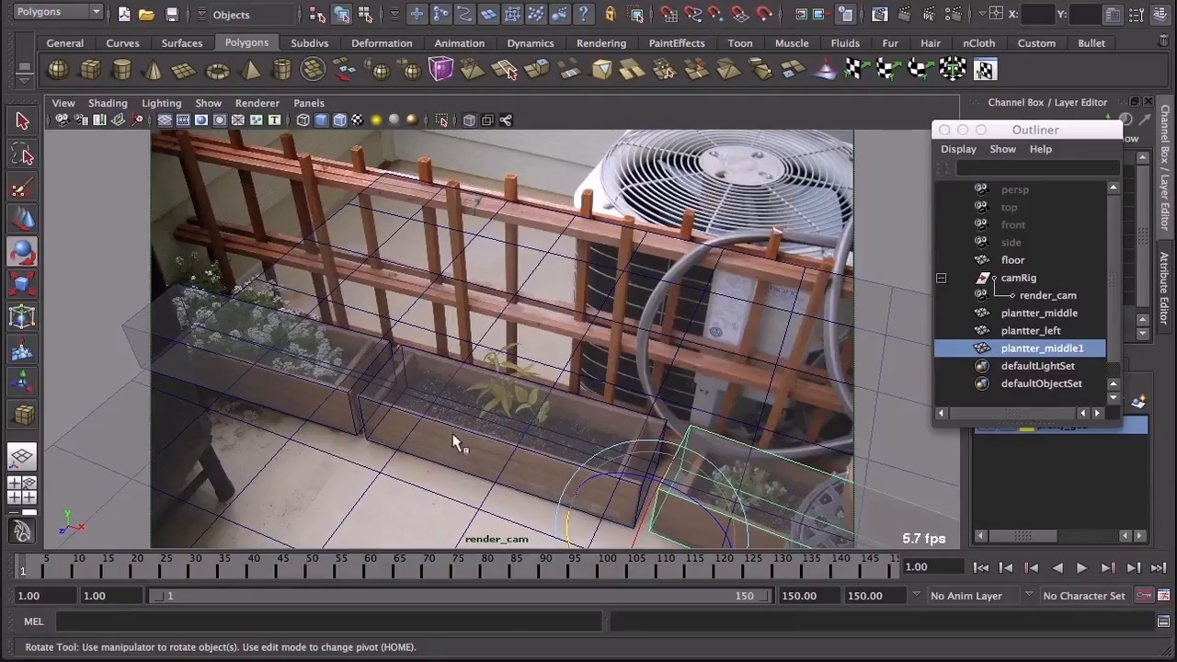
pyautogui.press('space')
pyautogui.press('space')
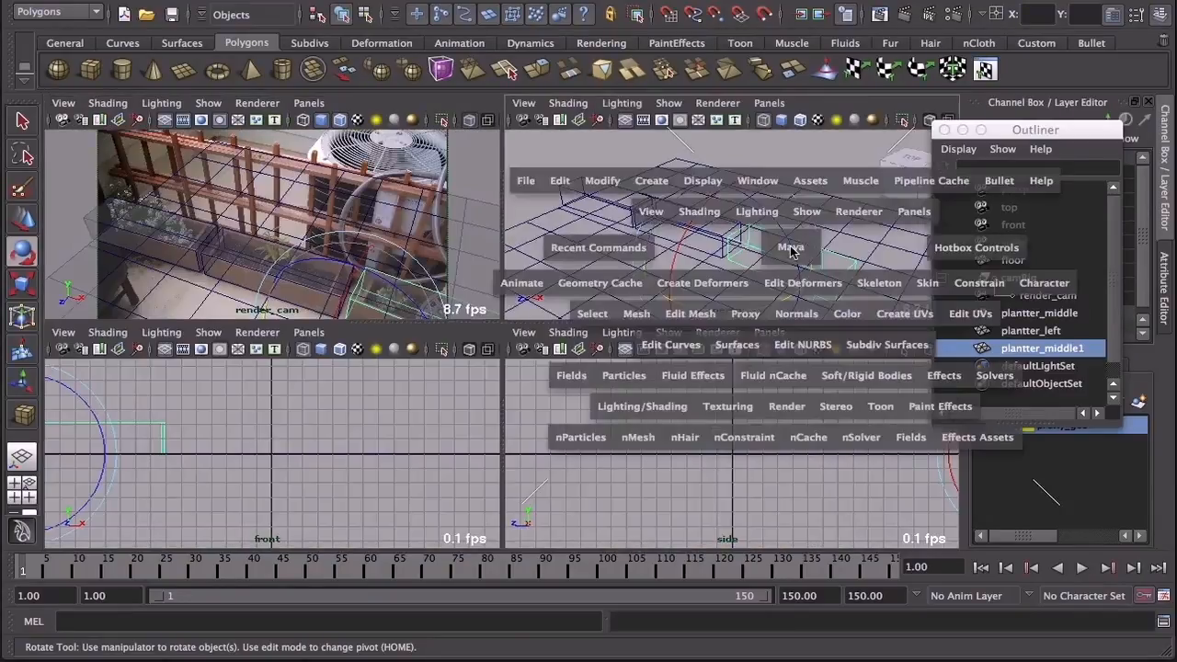